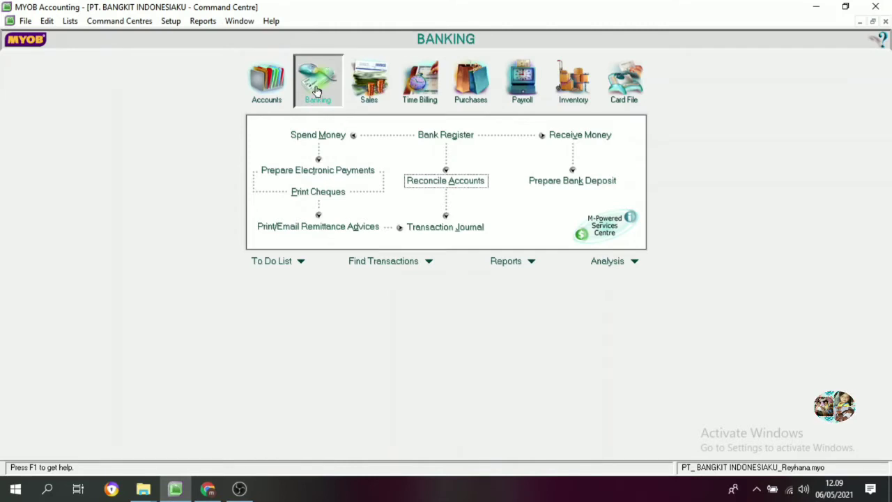
Start reconciling the Cash In Bank account with a bank statement date of 31/12/2014 and mark all transactions as cleared.
left_click(463, 182)
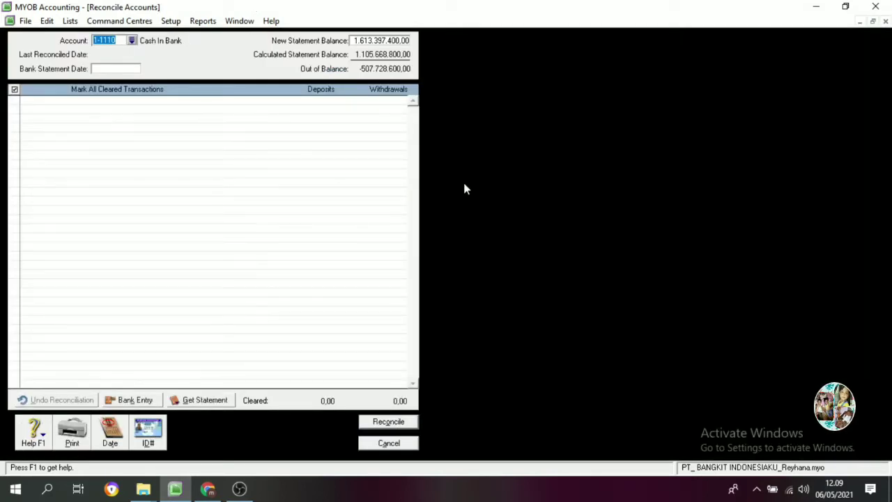
left_click(129, 69)
type("3")
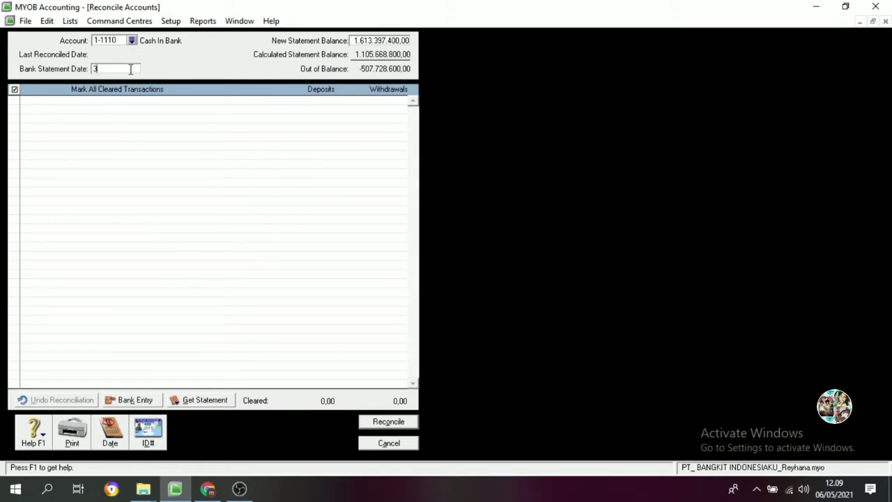
type("1")
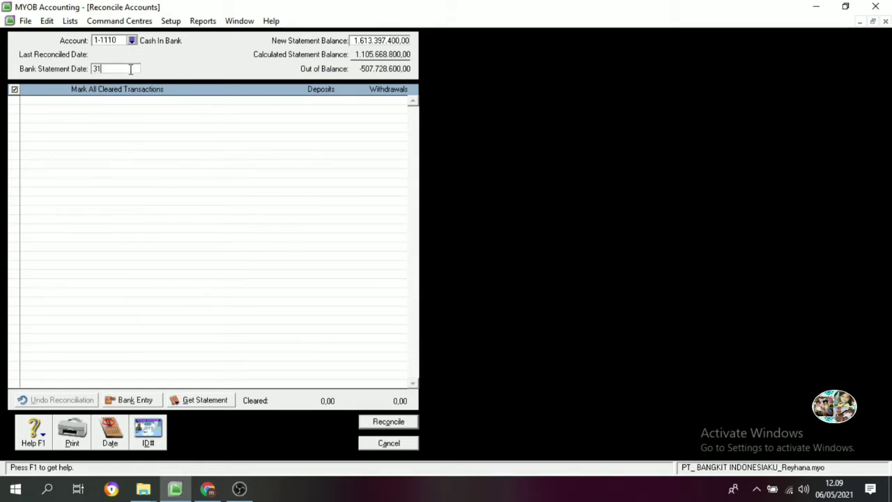
type("/12/")
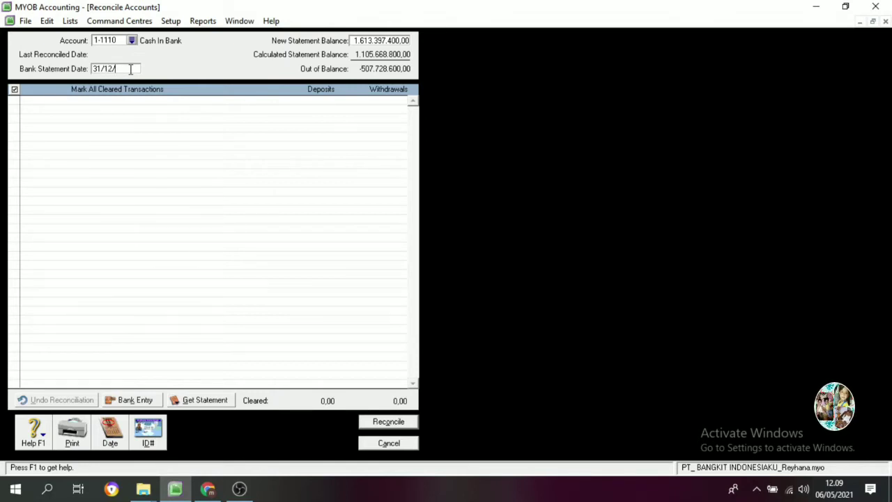
type("2014")
key("Tab")
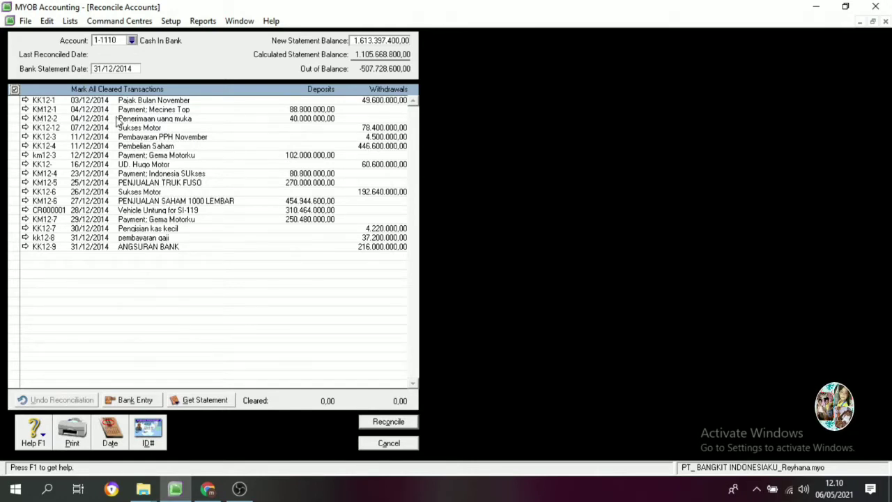
left_click(15, 90)
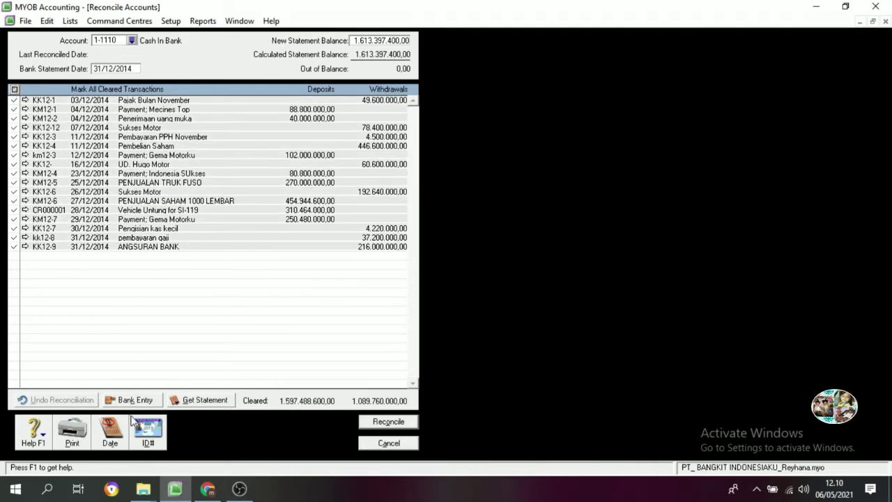
Start a bank entry from the reconciliation and set the service charge amount to 480000.
left_click(147, 403)
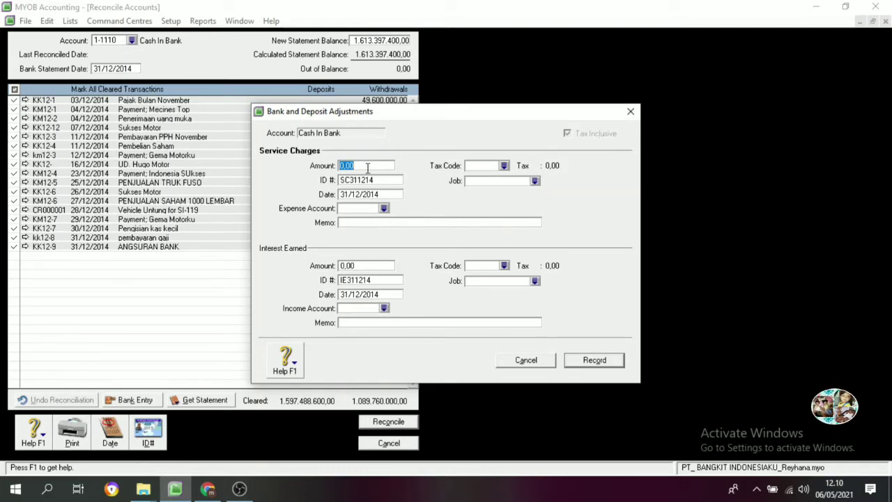
type("4")
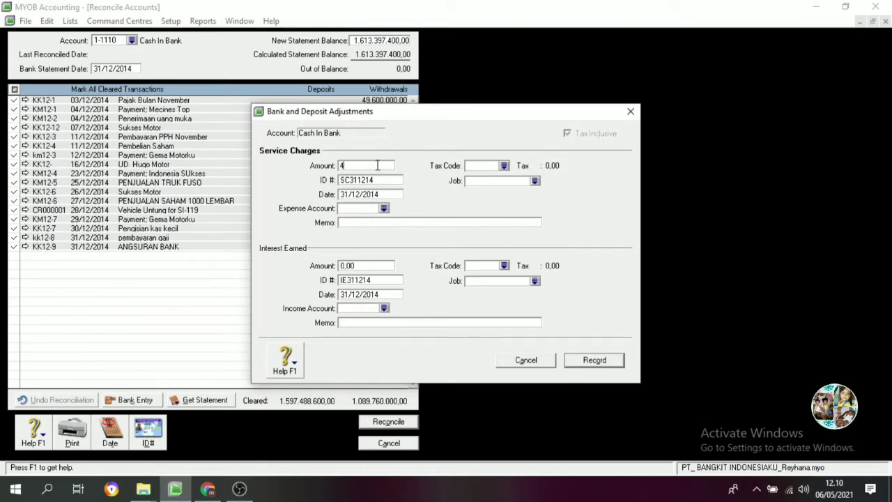
type("80000")
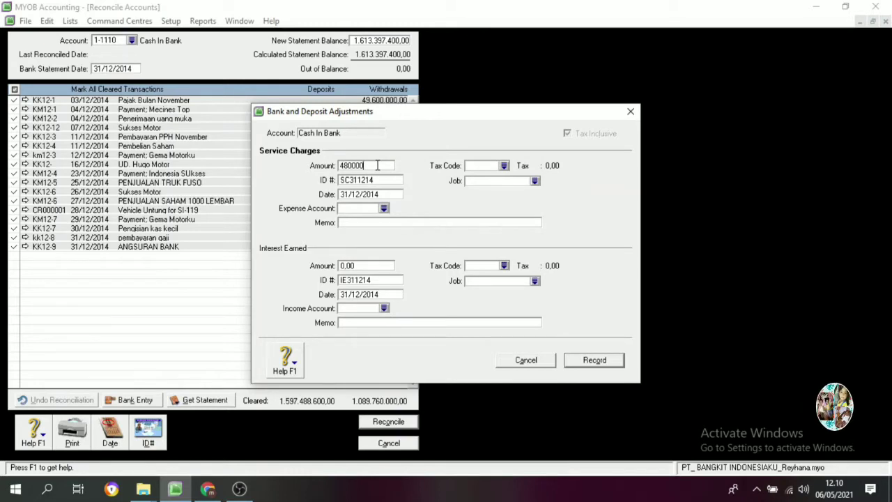
key("Tab")
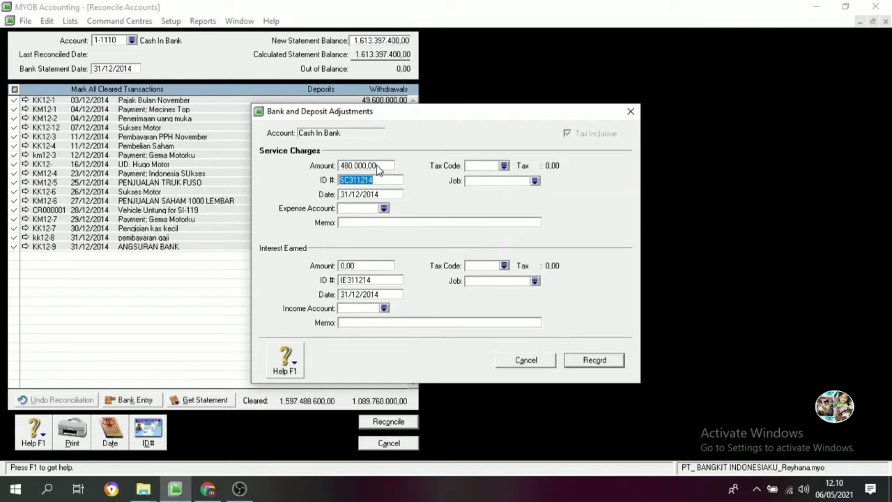
type("bmp-1")
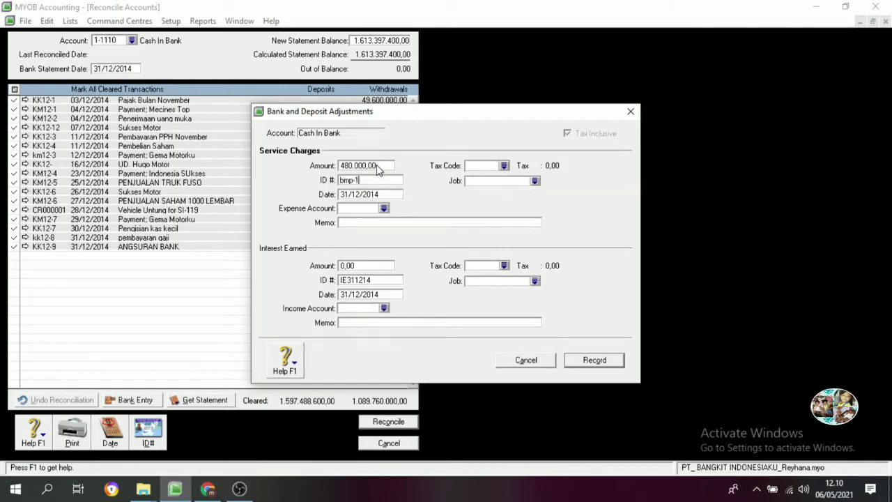
key("BackSpace")
key("BackSpace")
key("BackSpace")
key("BackSpace")
key("BackSpace")
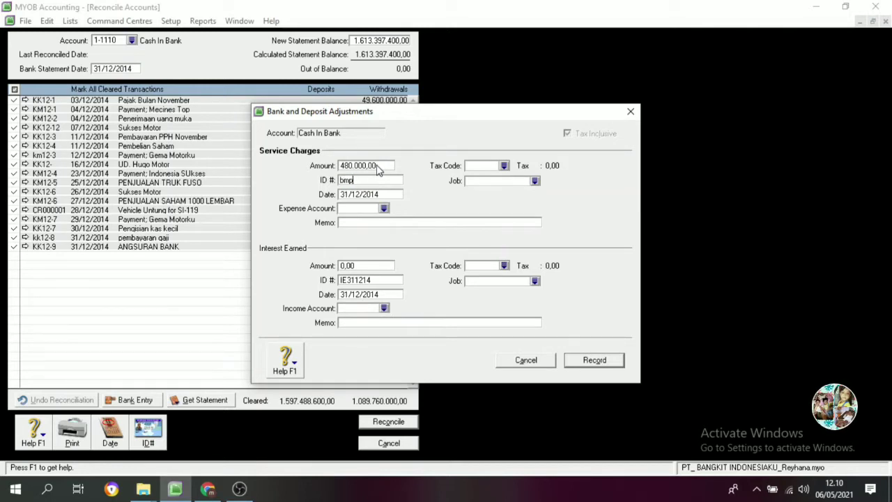
Enter BMP-1 as the ID of the service charge, keeping its date.
type("BM")
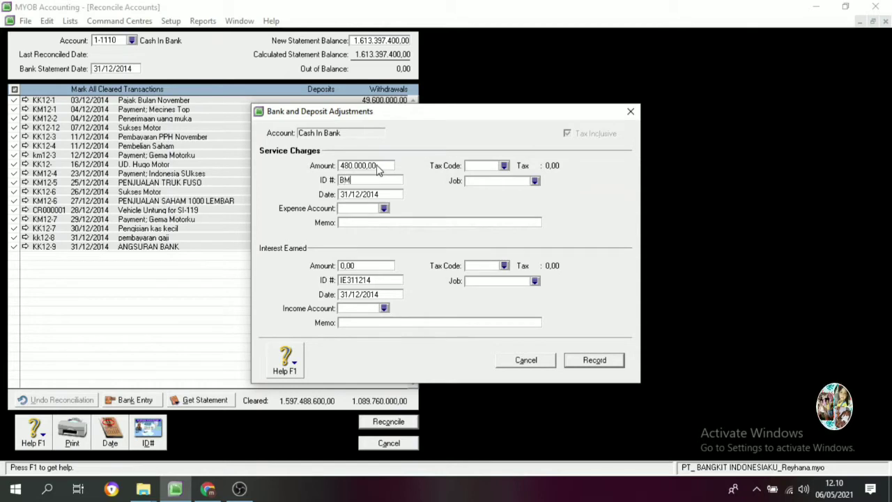
type("P-1")
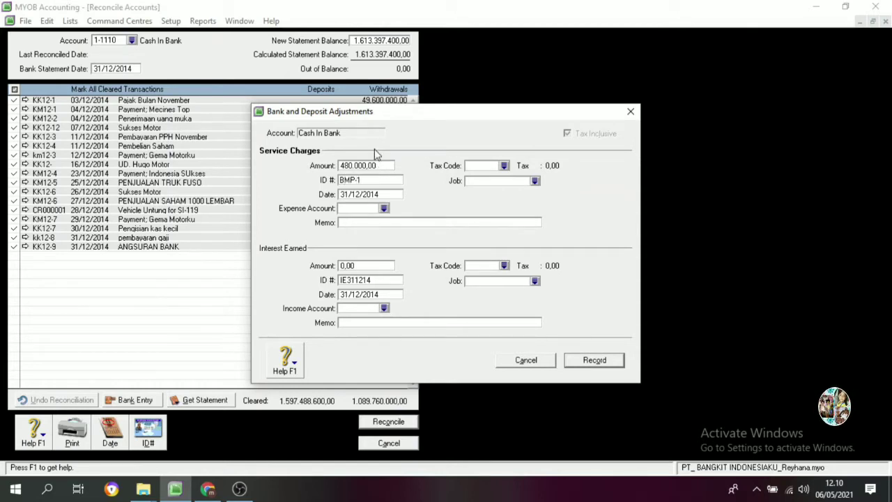
key("Tab")
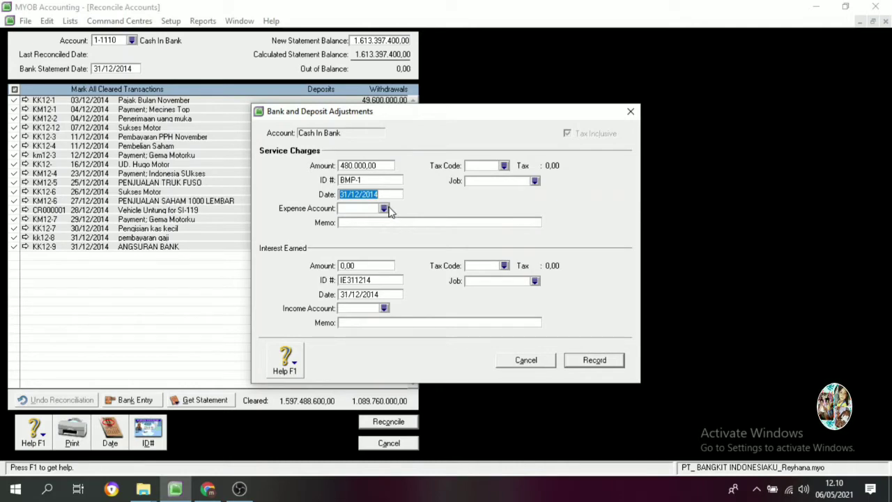
Assign expense account 8-2200 Bank Service Charge to the service charge and place the cursor in its memo.
left_click(385, 207)
scroll(431, 269, "down", 3)
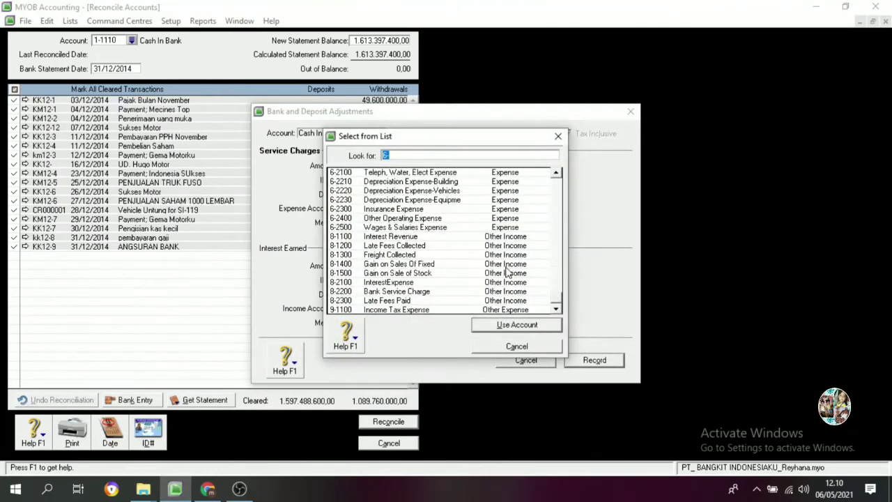
left_click(414, 299)
left_click(417, 291)
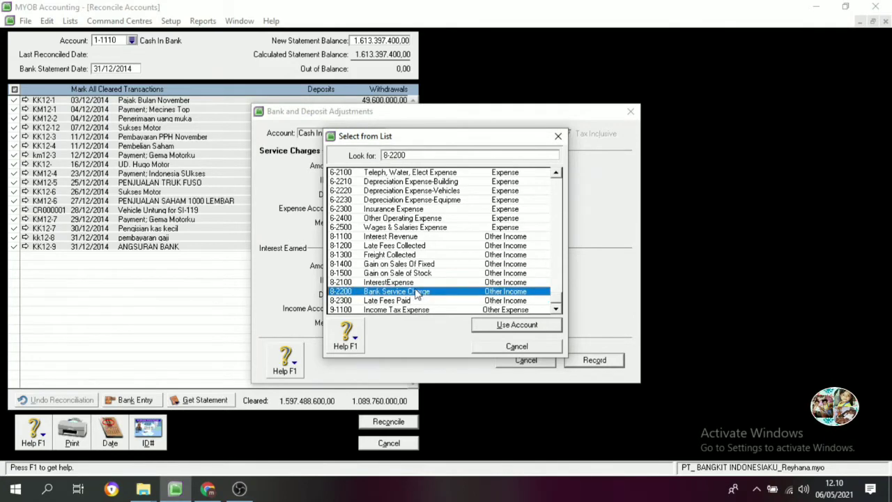
left_click(532, 328)
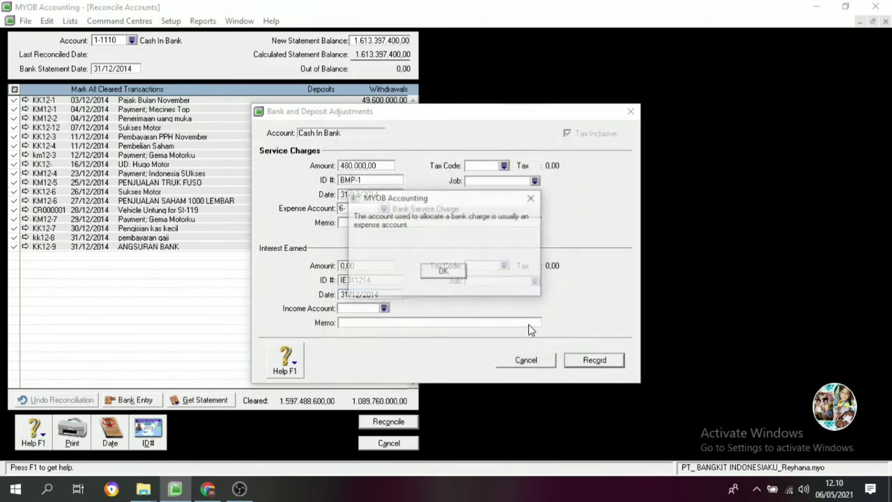
left_click(455, 274)
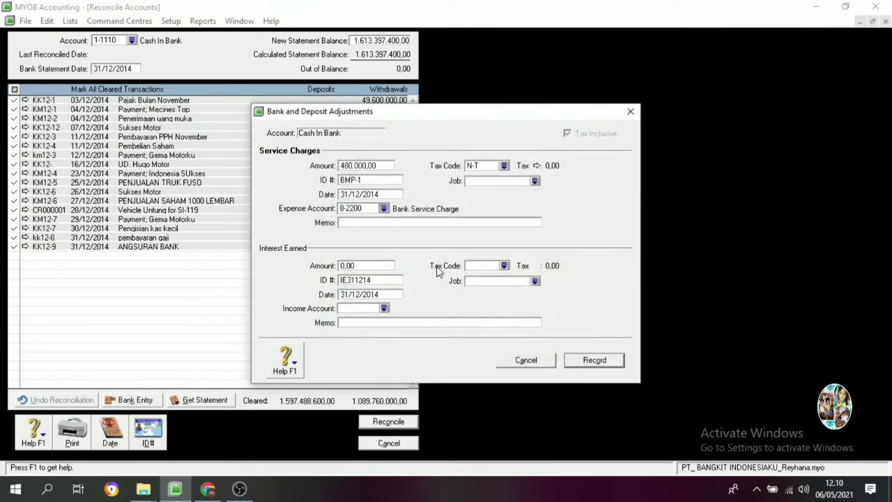
left_click(356, 223)
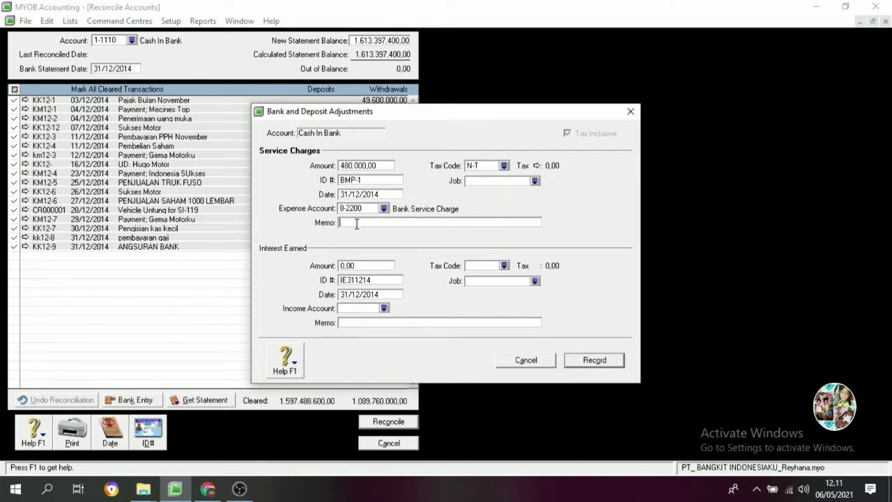
type("R")
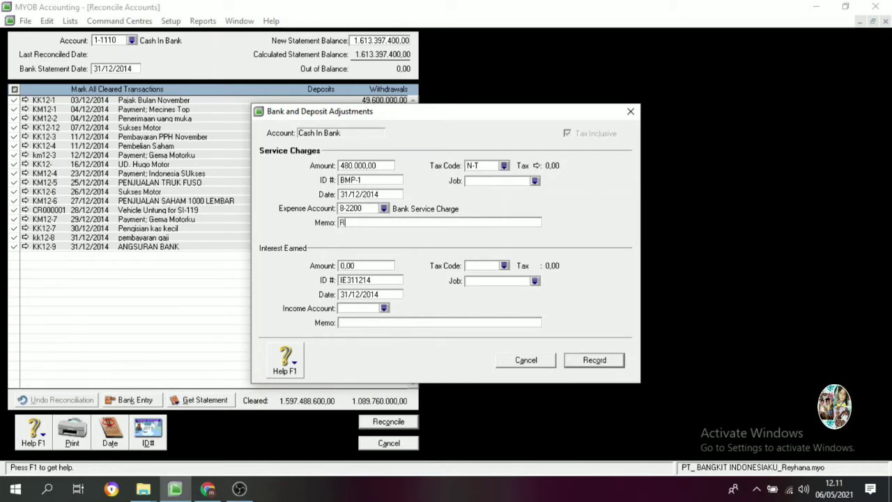
type("EKONSIASI")
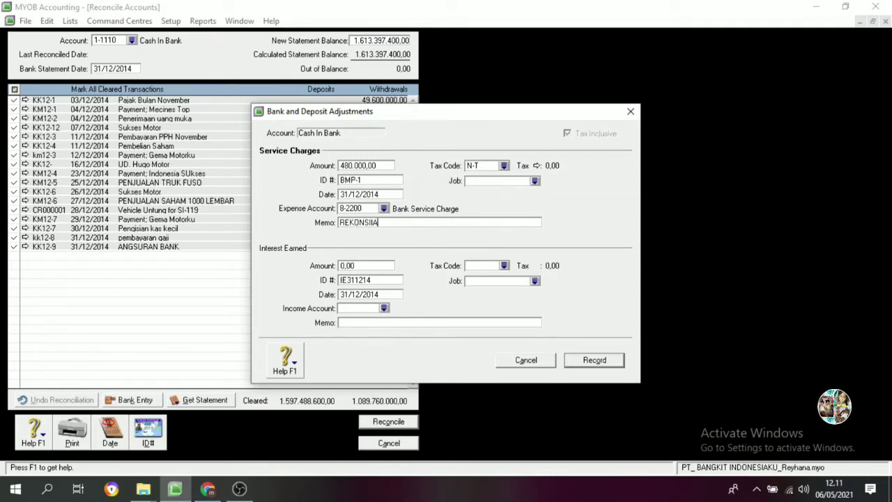
key("BackSpace")
key("BackSpace")
key("BackSpace")
key("BackSpace")
key("BackSpace")
key("BackSpace")
key("BackSpace")
key("BackSpace")
key("BackSpace")
key("BackSpace")
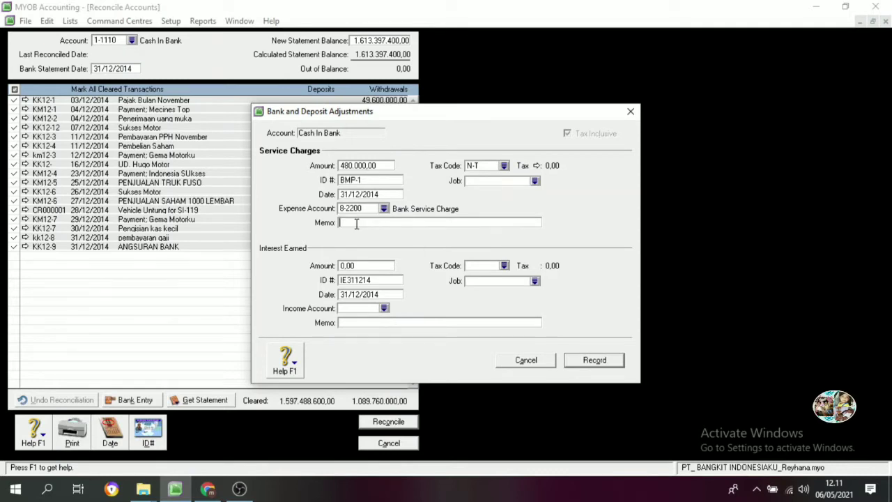
Enter "Rekonsiliasi Bank" as the memo of the service charge.
type("Rekon")
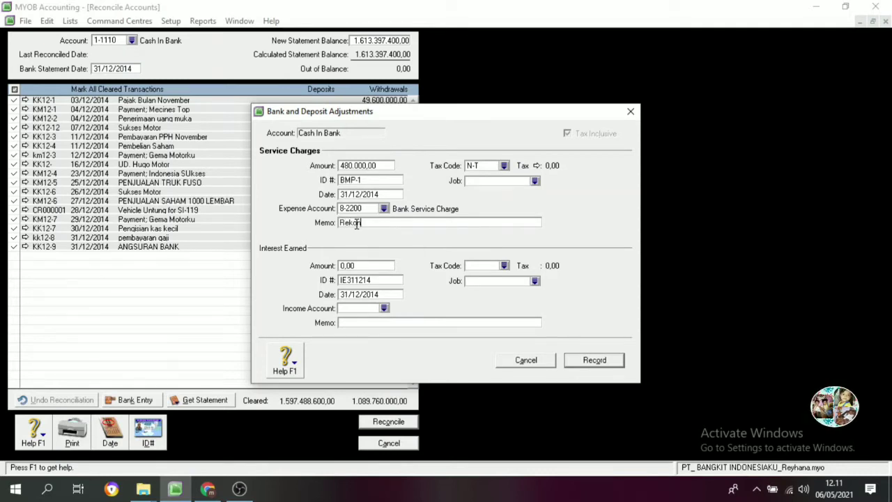
type("siliasi Bank")
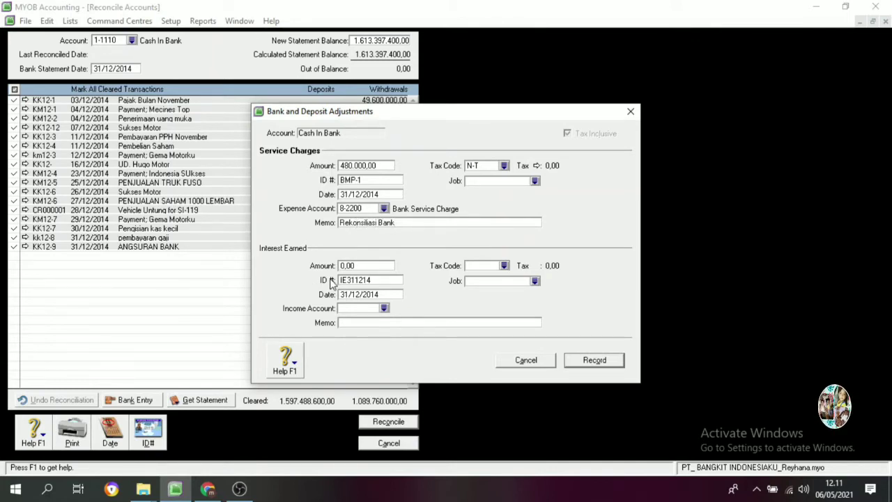
Set the interest earned amount to 1400000 and its ID to BMP-1.
left_click(375, 266)
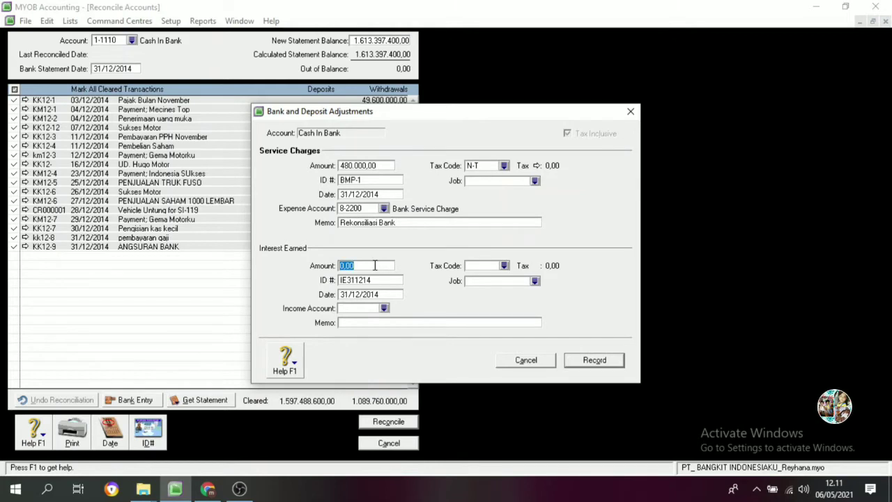
type("1.400.00")
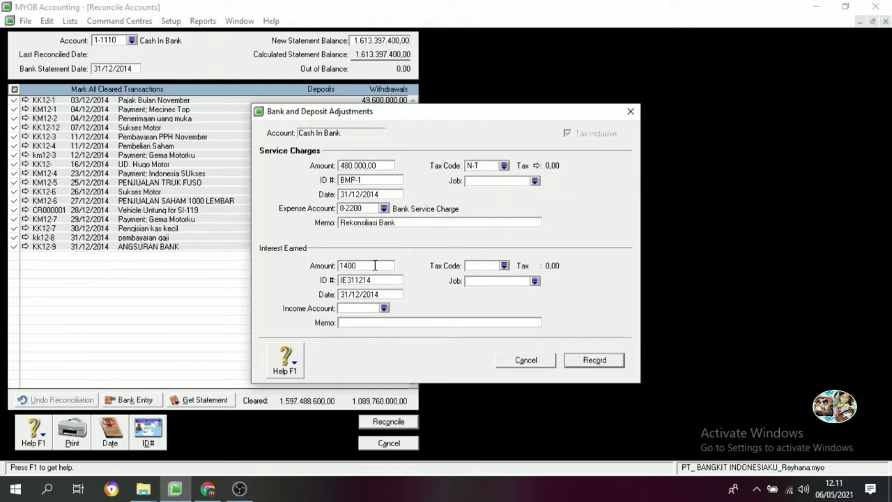
type("000")
key("Tab")
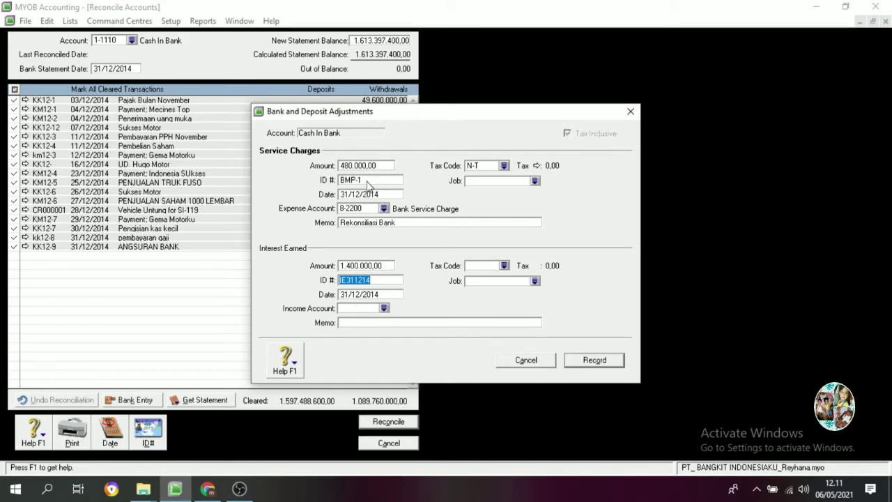
type("BM")
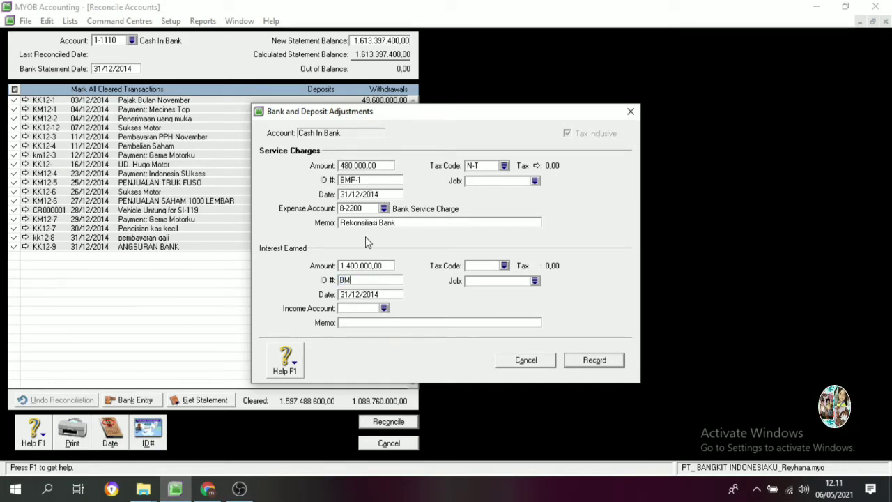
type("P-1")
key("Tab")
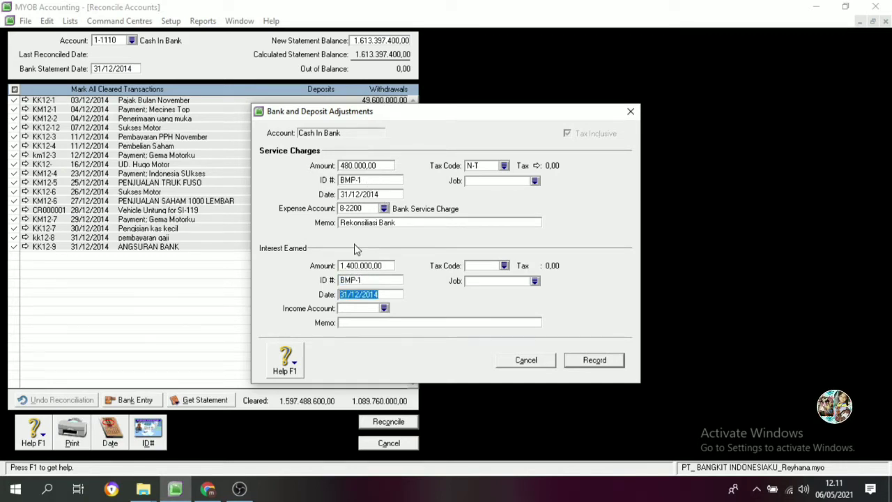
Assign income account 8-1100 Interest Revenue to the interest earned.
left_click(384, 308)
scroll(418, 301, "down", 5)
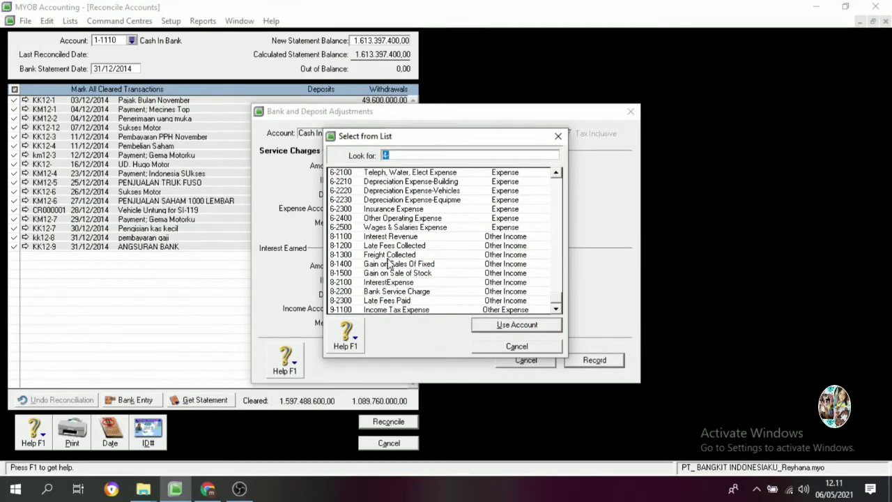
left_click(394, 240)
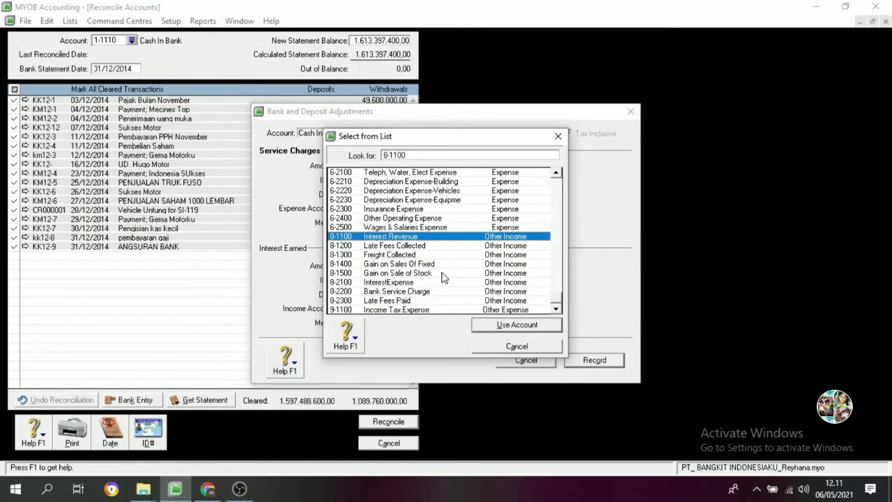
left_click(517, 325)
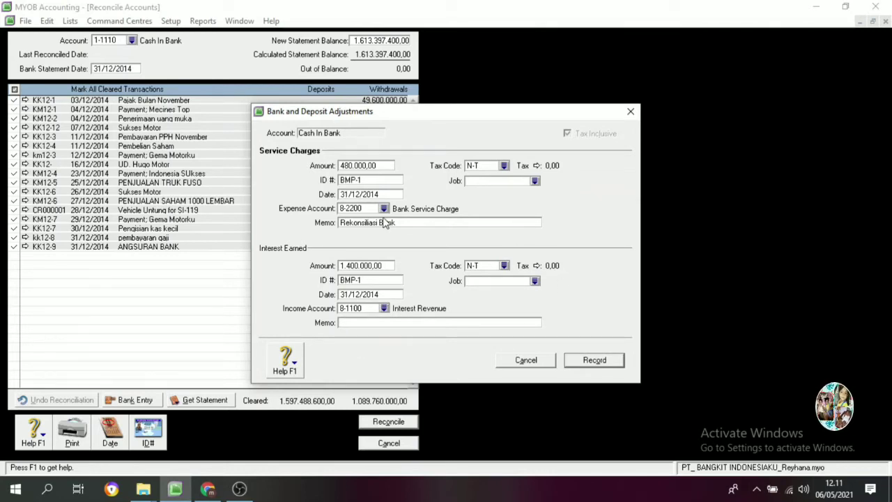
Enter "Rekonsiliasi Bank" as the memo of the interest earned and record the bank adjustments.
double_click(402, 224)
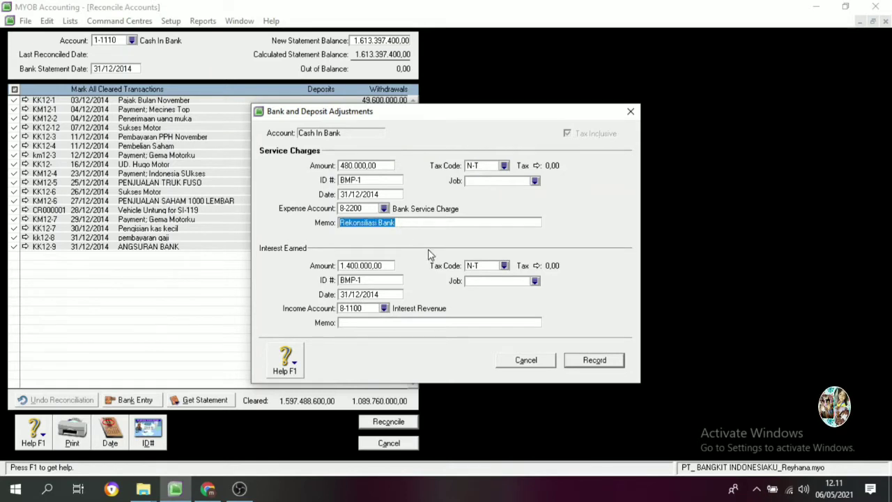
left_click(356, 323)
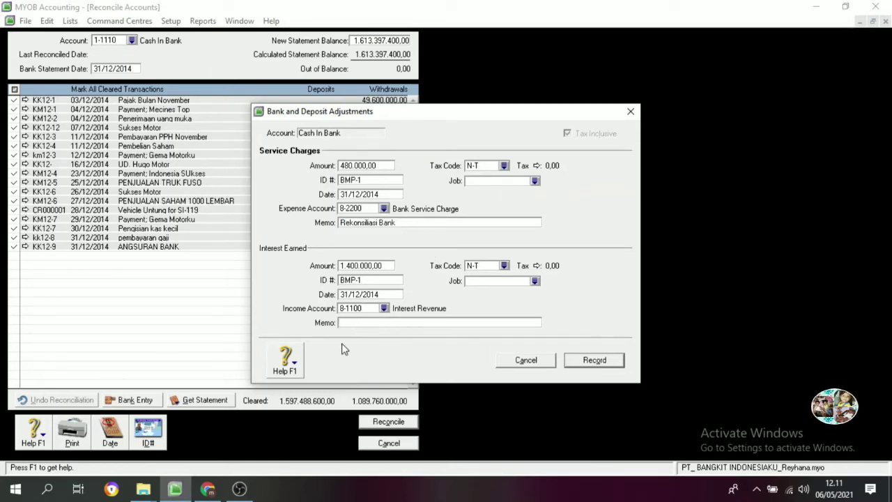
type("Rekon")
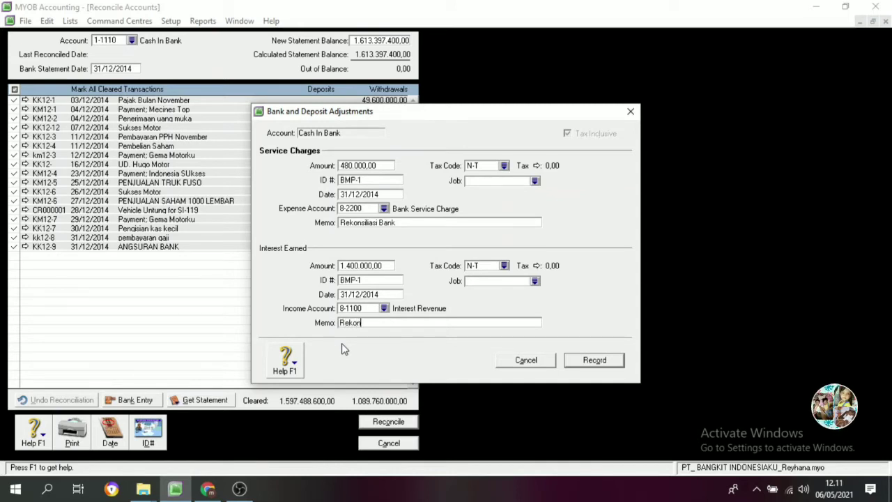
type("silias")
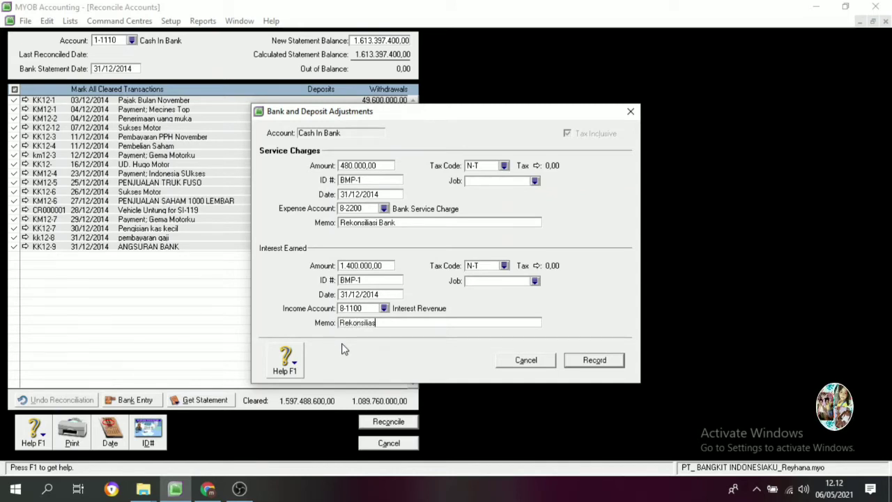
type("i Bank")
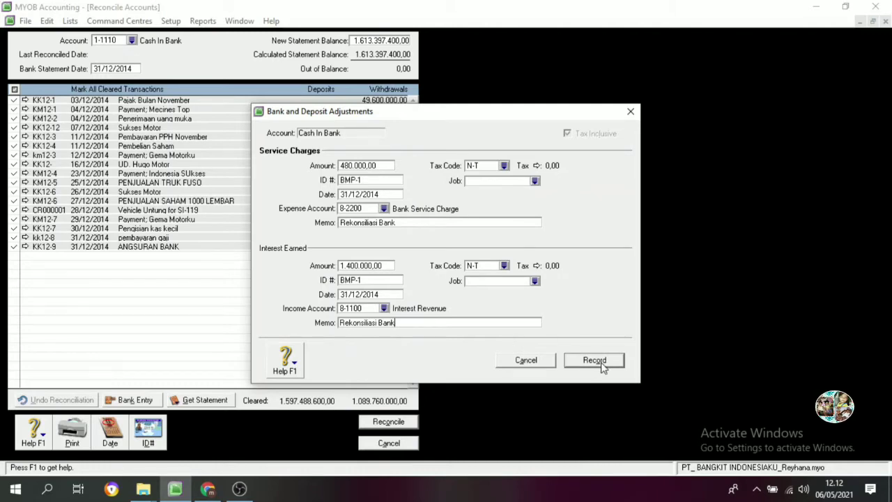
left_click(582, 360)
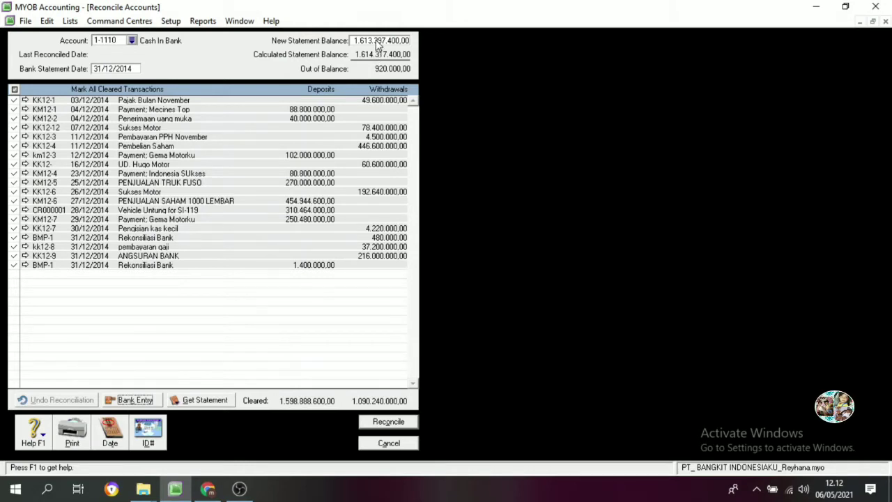
left_click(380, 41)
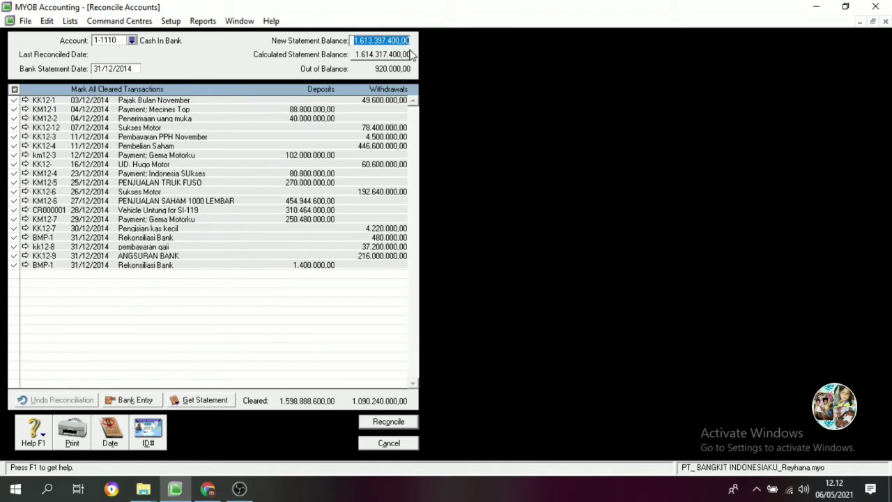
type("1")
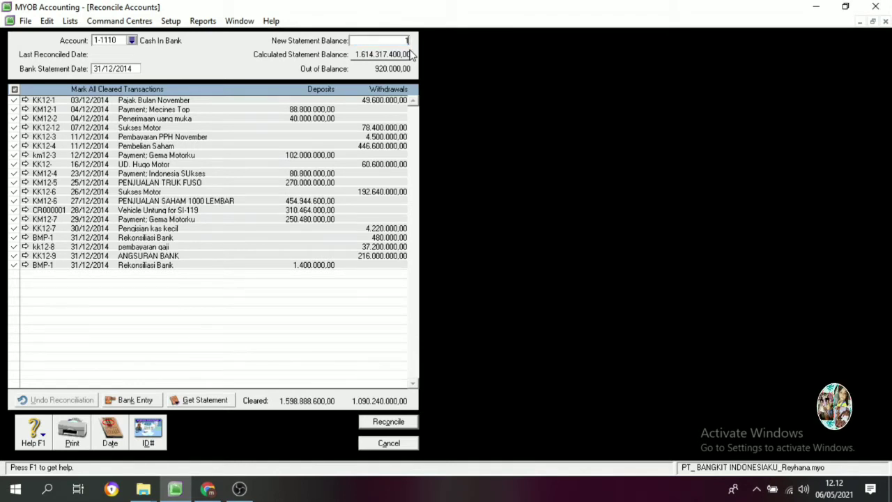
type("614")
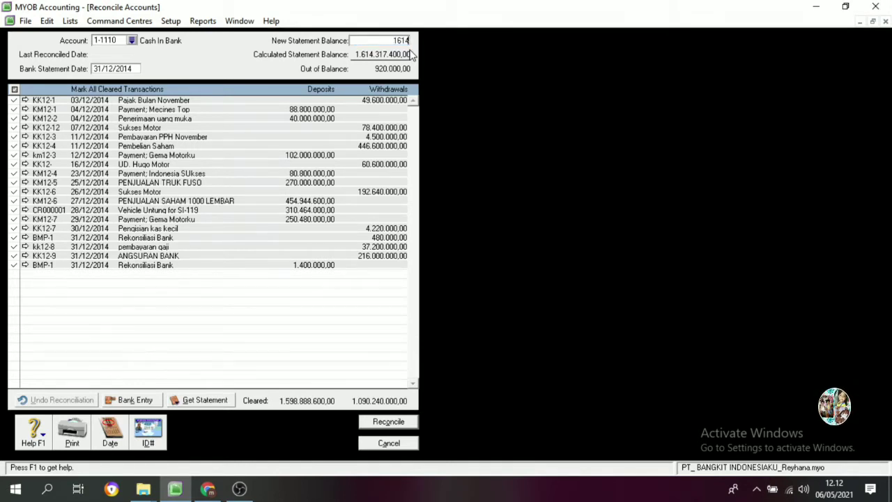
type("317")
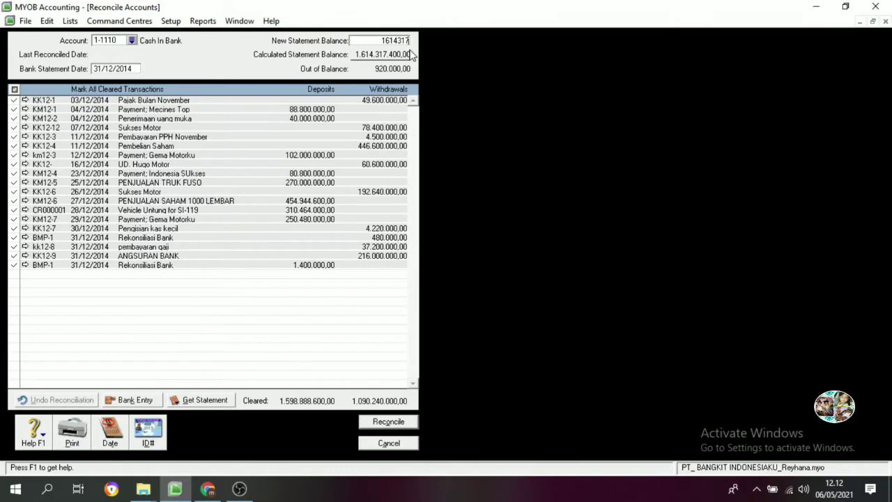
type("400")
key("Tab")
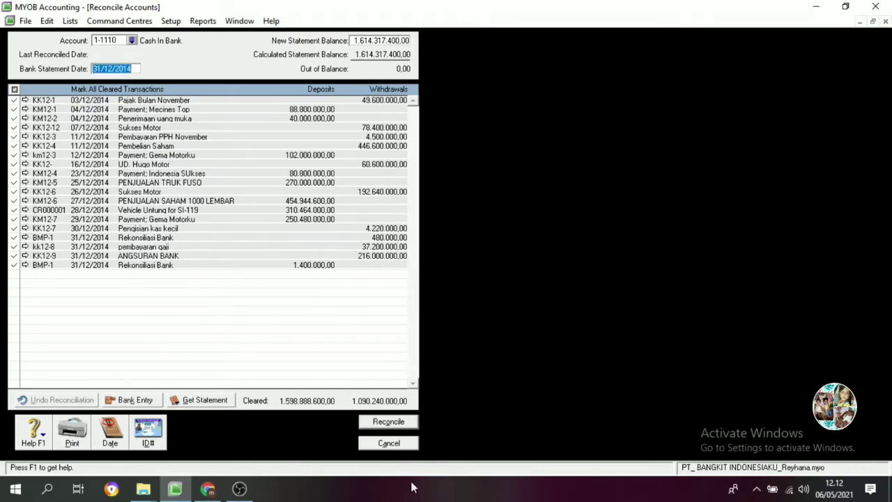
Reconcile the Cash In Bank account without printing the report and close the reconciliation.
left_click(396, 422)
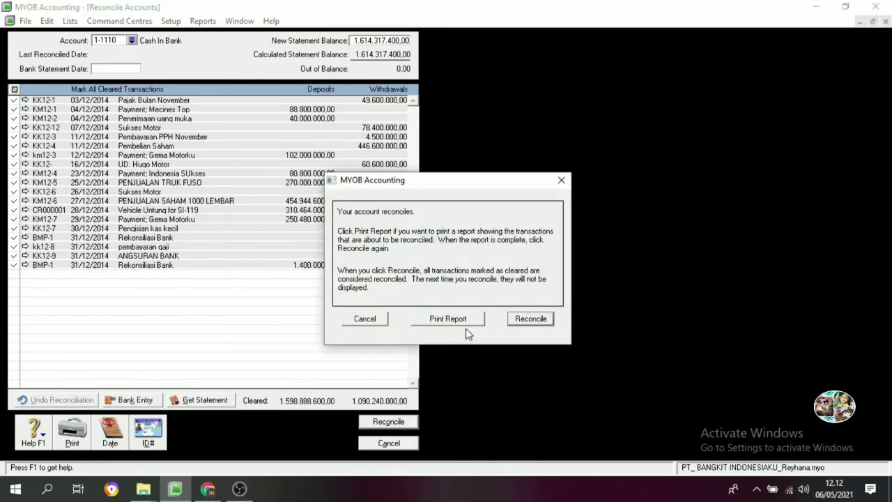
left_click(528, 320)
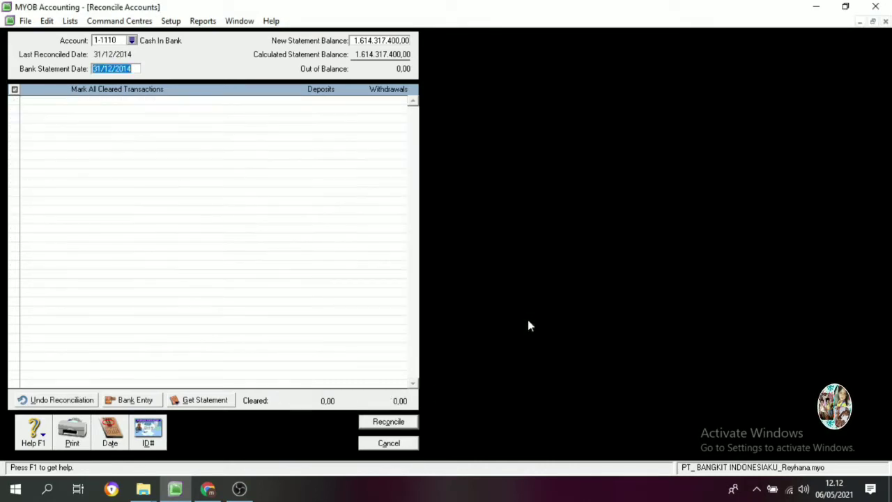
left_click(392, 443)
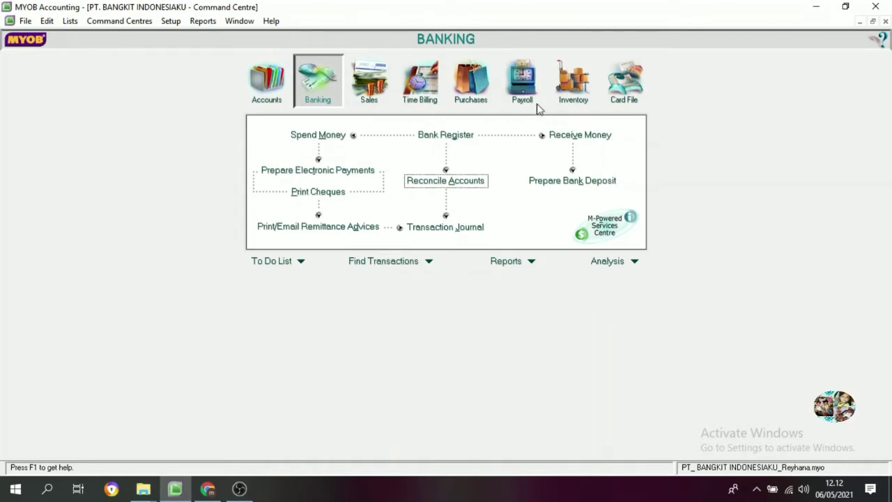
Start a general journal entry with journal number BMP-2 and date 31/12/2014.
left_click(268, 101)
left_click(460, 182)
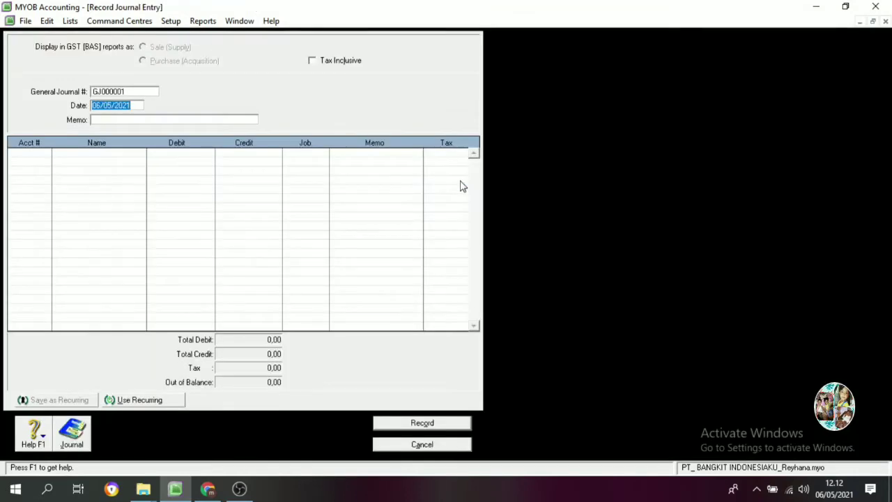
left_click(136, 92)
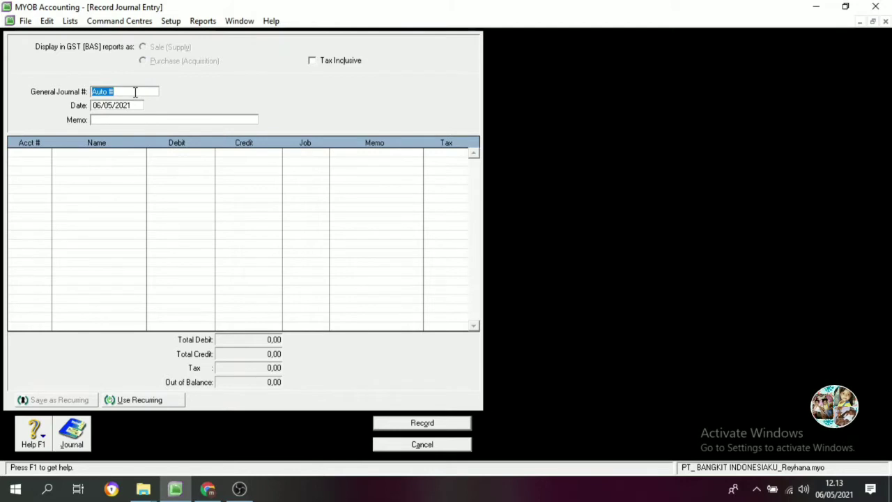
type("BMP")
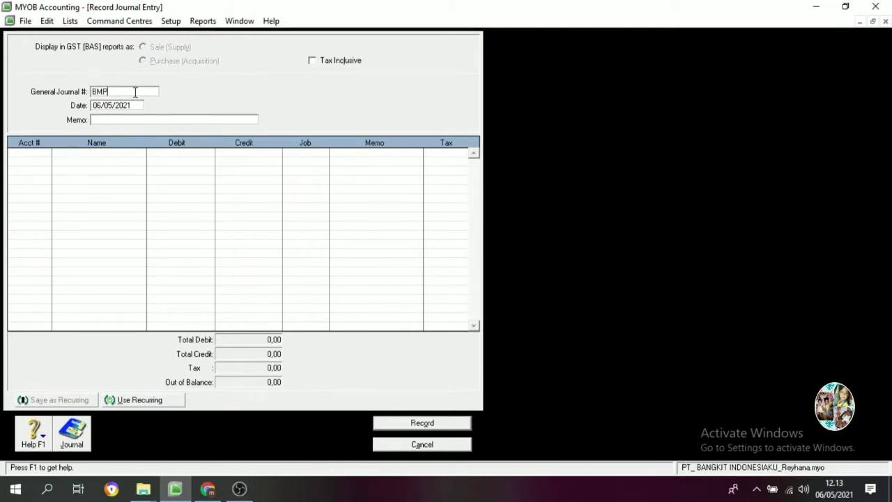
type("-2")
key("Tab")
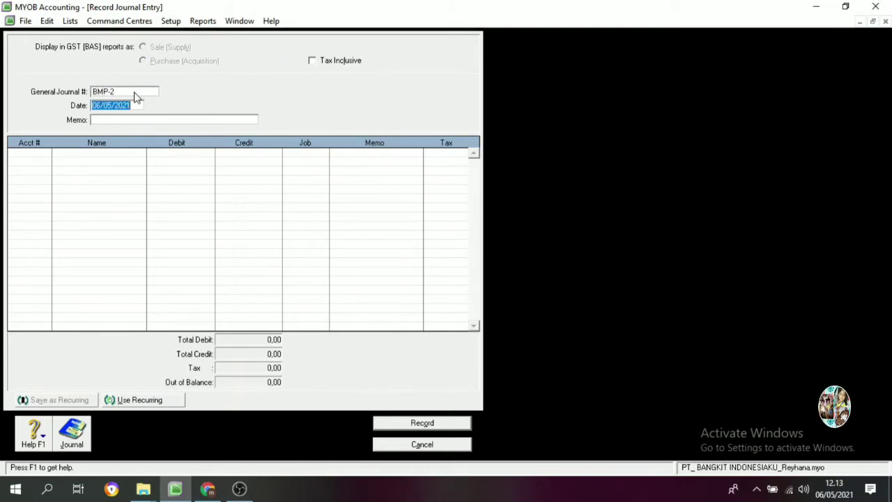
type("31/1")
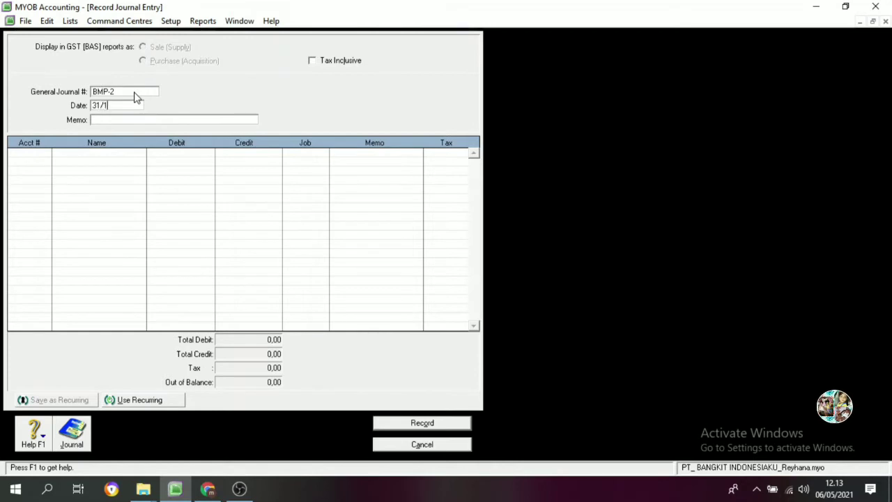
type("2/2014")
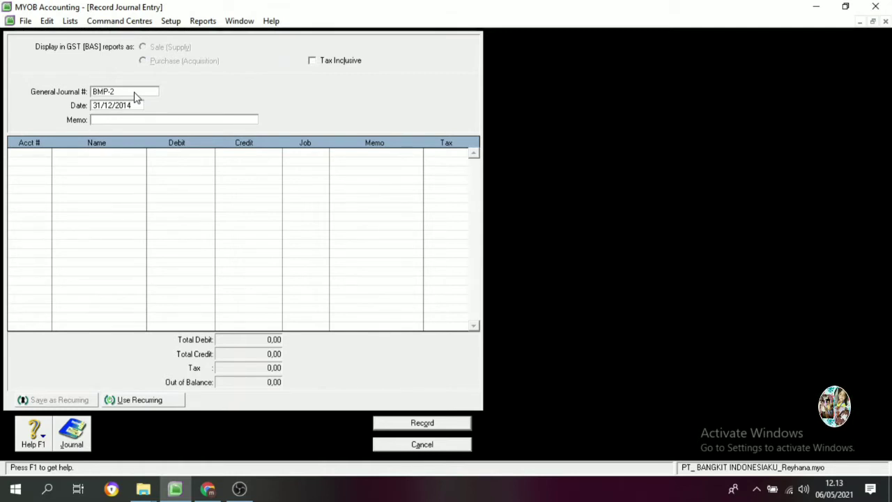
Enter "BEban Perlengkpan" as the memo of the journal entry.
type("b")
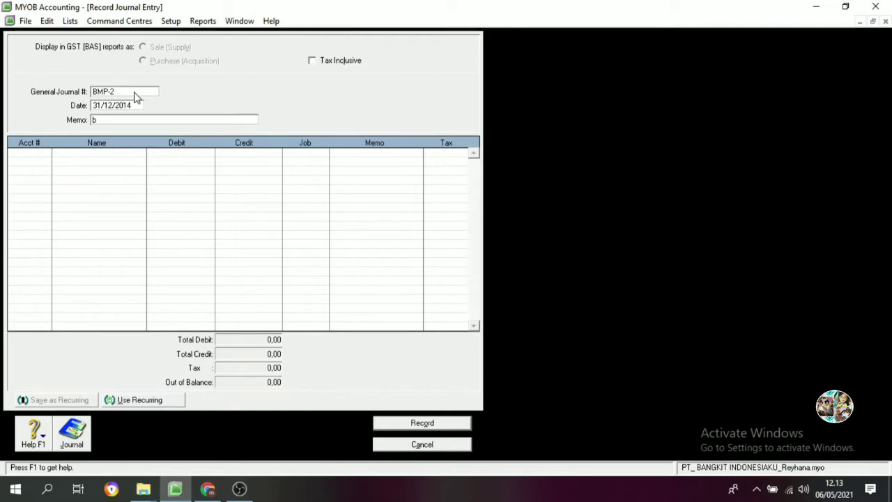
type("BEban ")
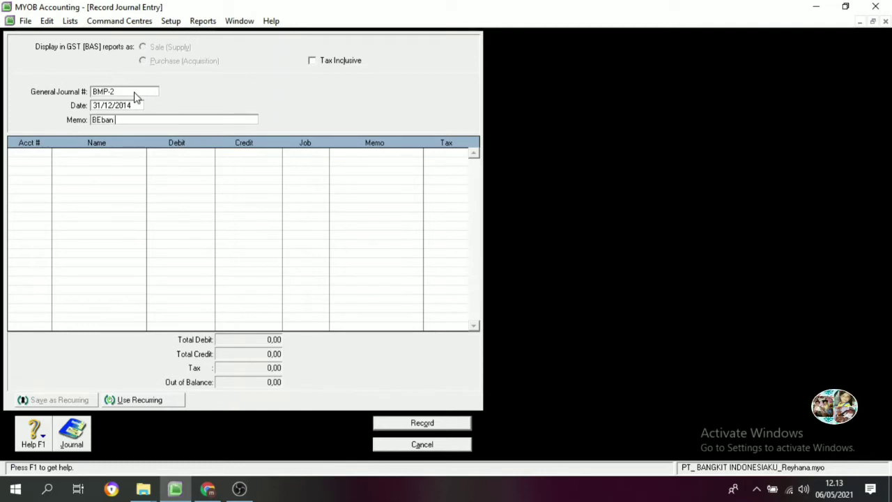
type("Perlengkpa")
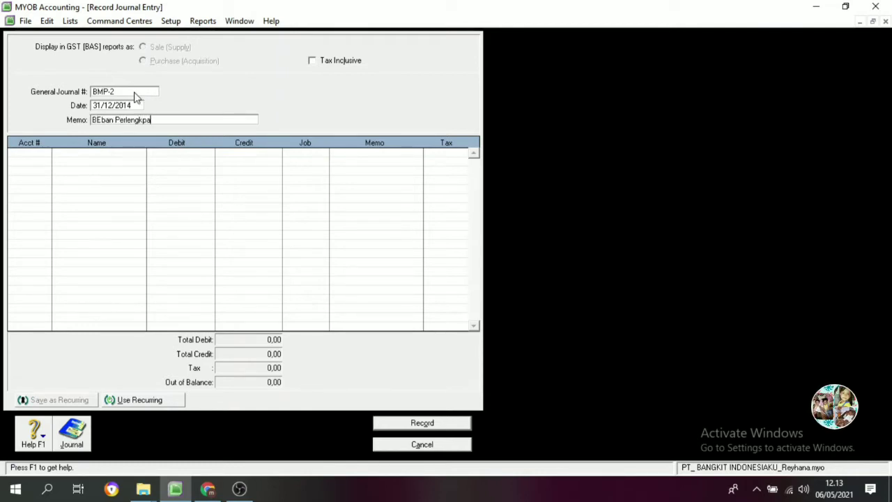
type("n")
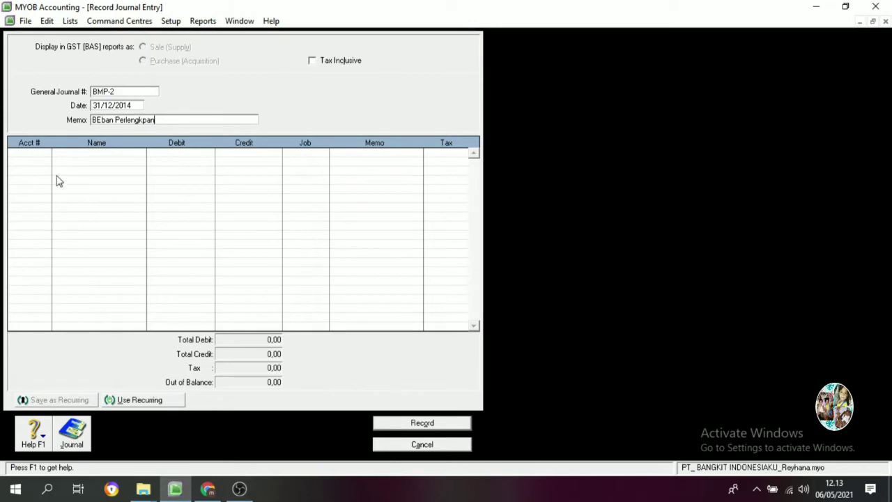
Assign expense account 6-1200 Store Suppliesz to the first line of the journal entry.
left_click(48, 155)
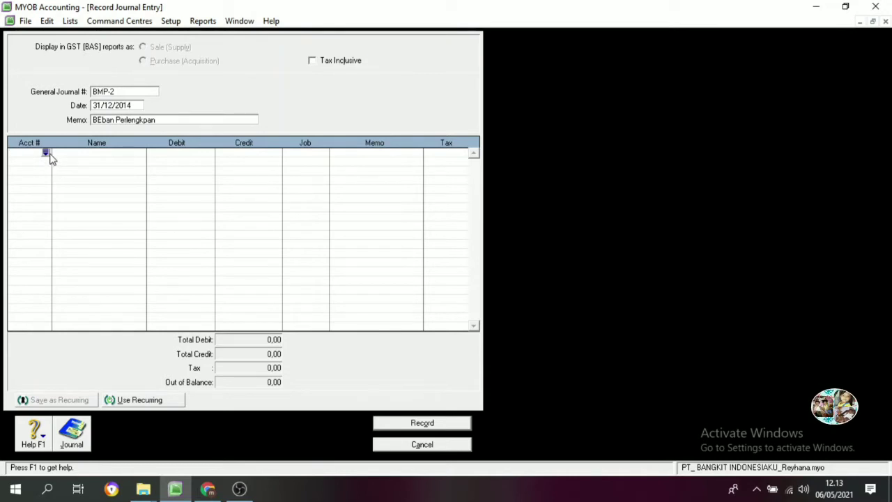
left_click(45, 152)
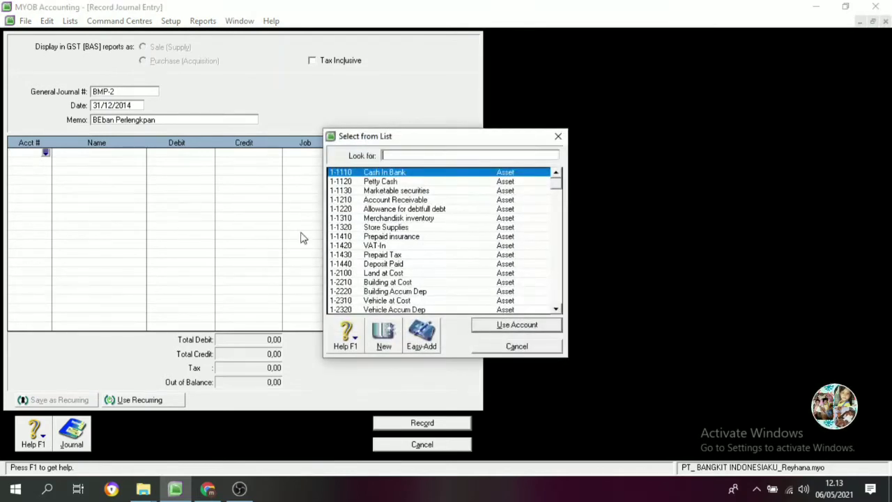
type("1-1320")
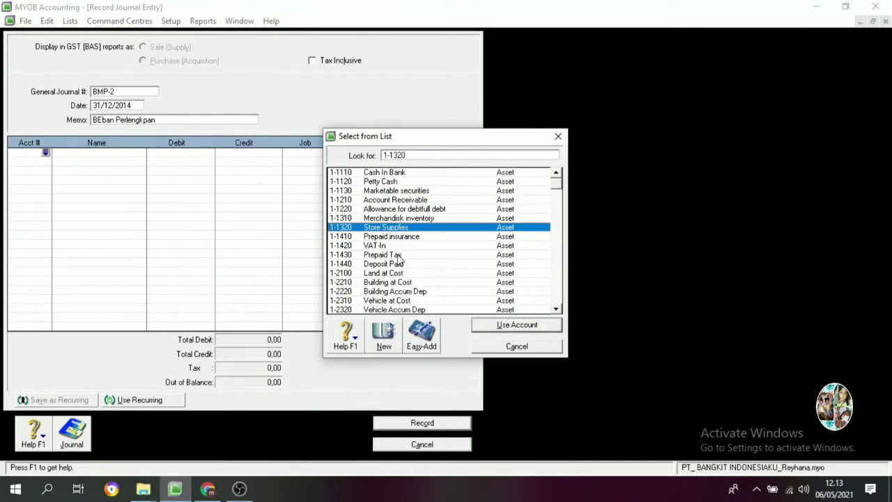
scroll(401, 259, "down", 12)
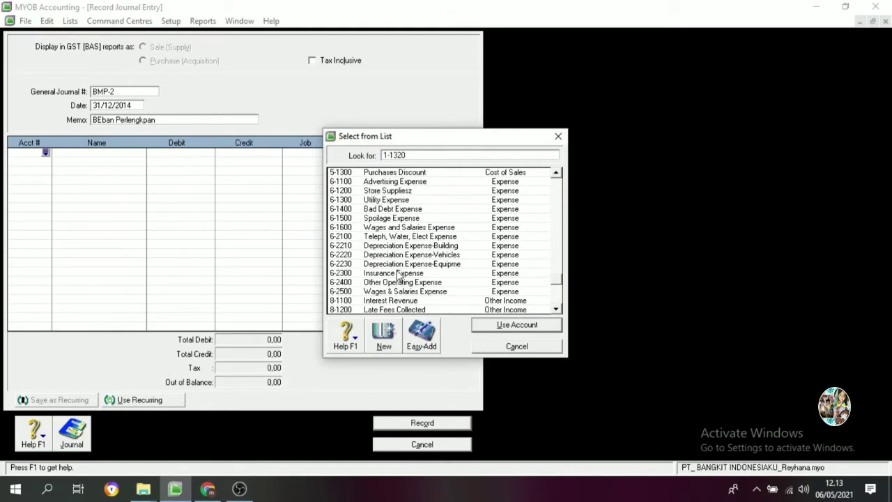
left_click(401, 193)
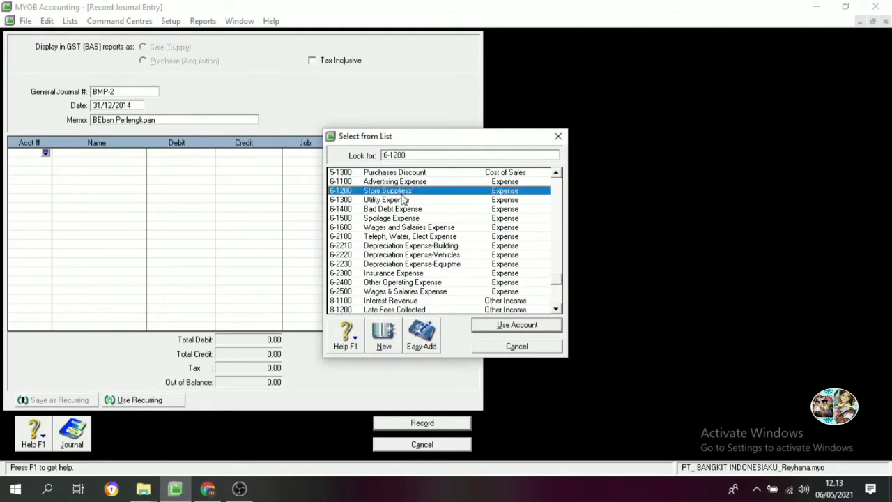
left_click(522, 325)
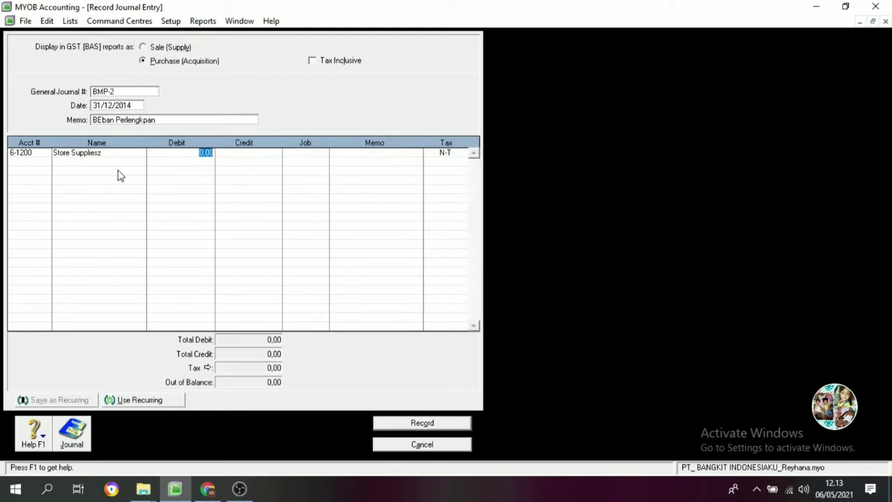
Assign asset account 1-1320 Store Supplies to the second journal line and select the debit amount of the first line.
left_click(41, 161)
left_click(45, 162)
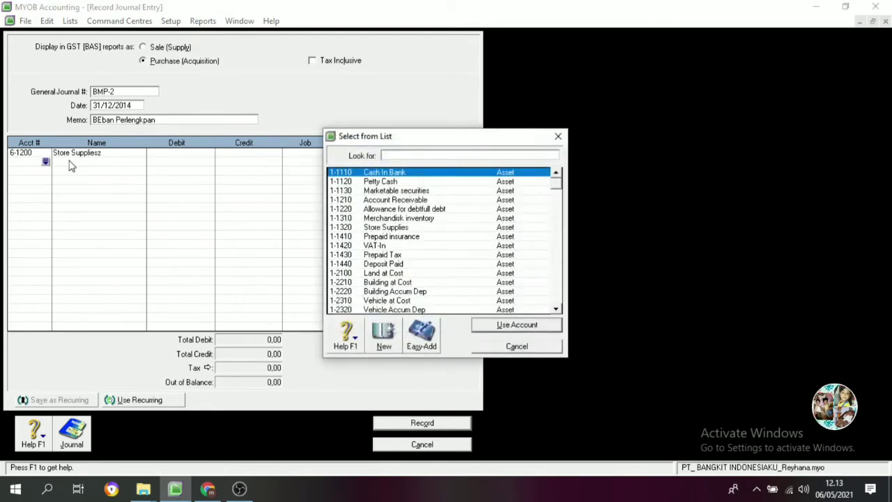
left_click(25, 165)
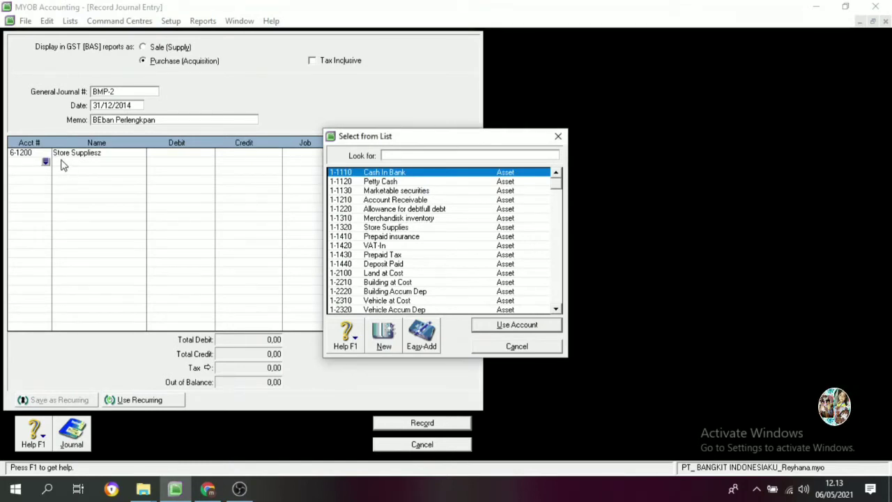
left_click(47, 163)
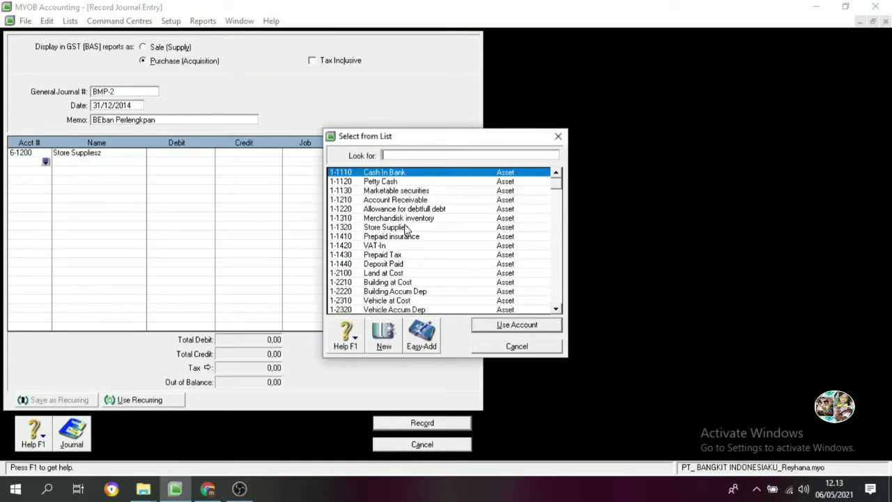
type("1-1320")
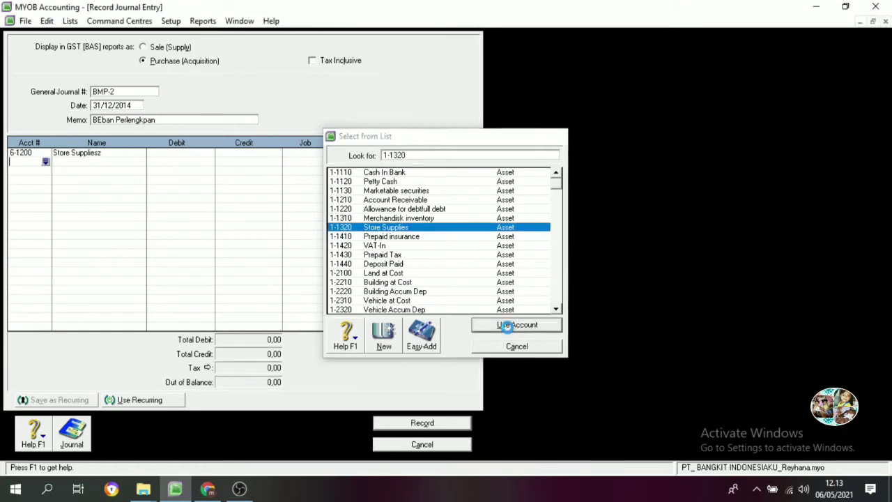
left_click(511, 325)
left_click(202, 152)
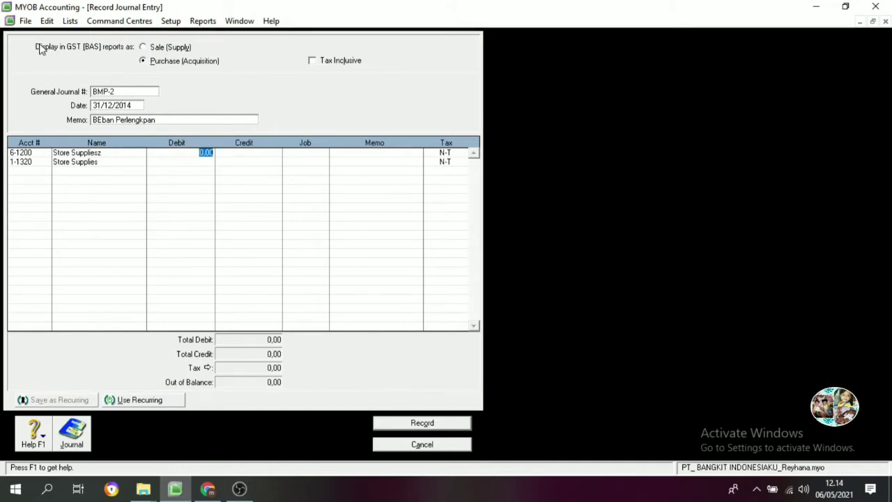
Look up the balance of account 1-1320 Store Supplies in the accounts list and return to the journal entry.
left_click(70, 22)
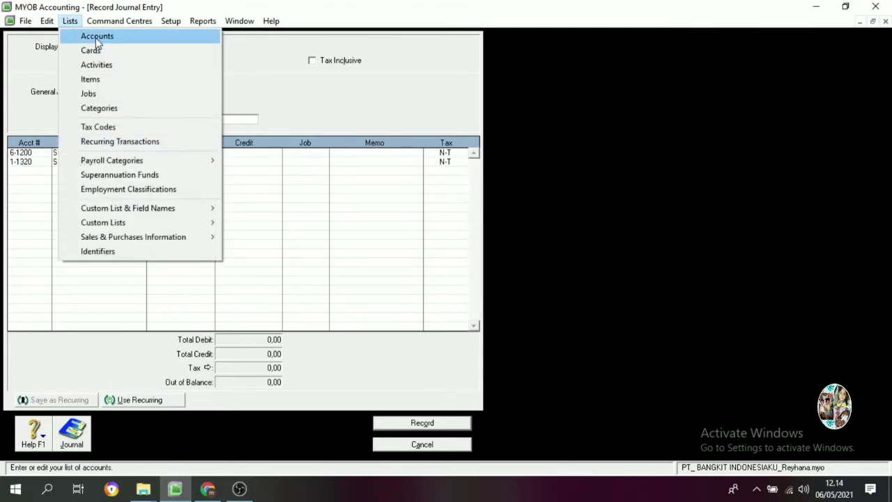
left_click(95, 38)
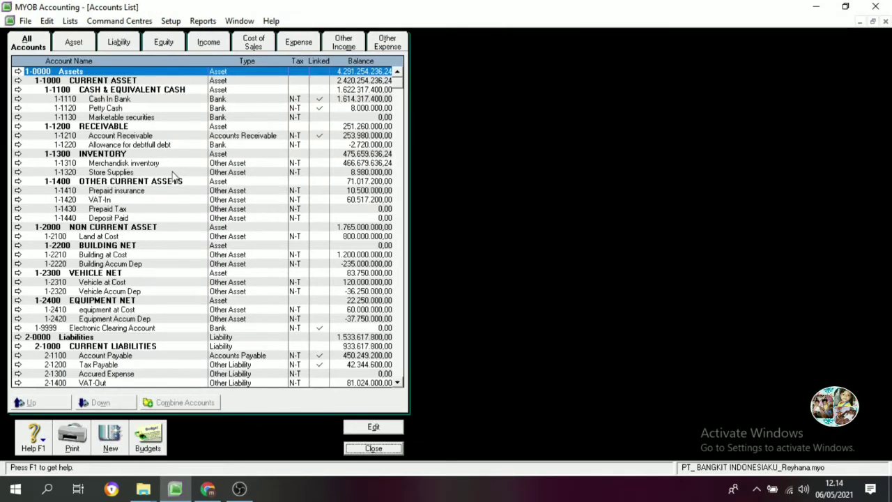
left_click(358, 173)
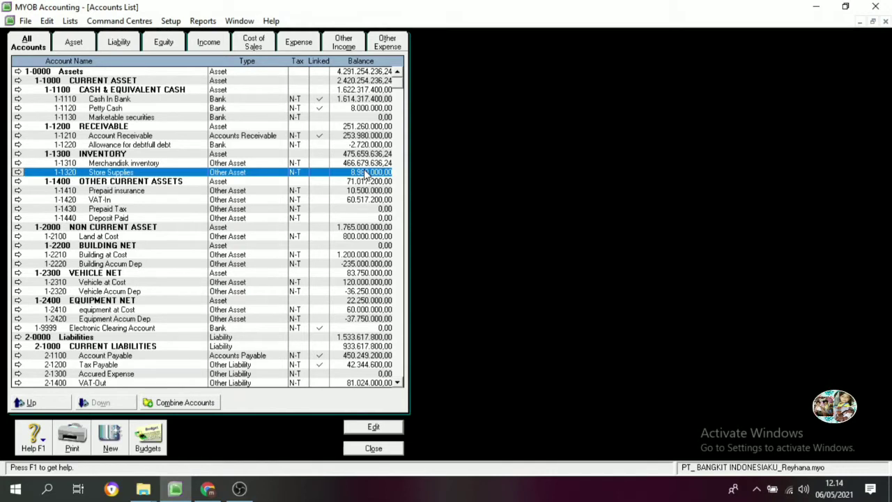
left_click(374, 448)
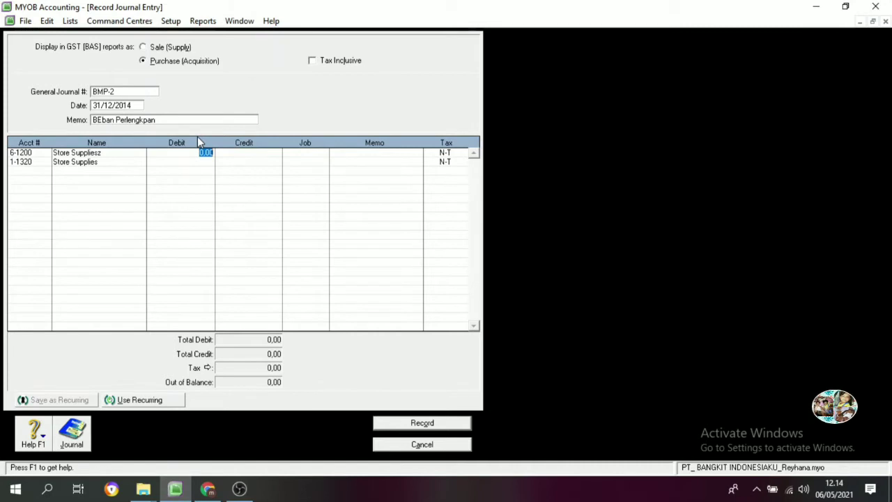
Debit Store Suppliesz and credit Store Supplies 4.565.000, record the journal entry, and close the journal entry form.
type("45")
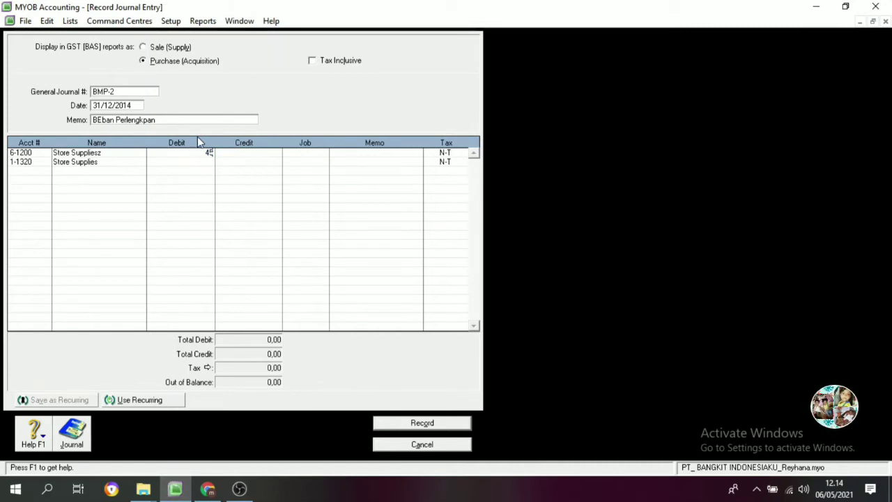
type("65000")
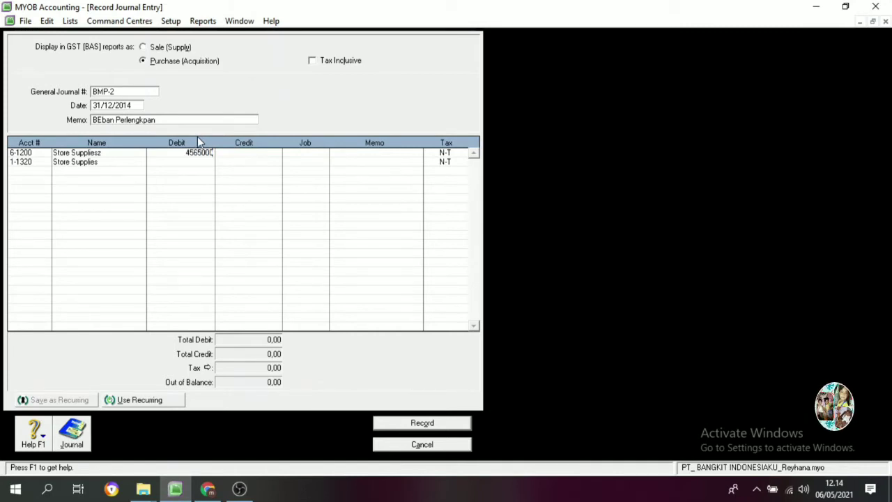
key("Tab")
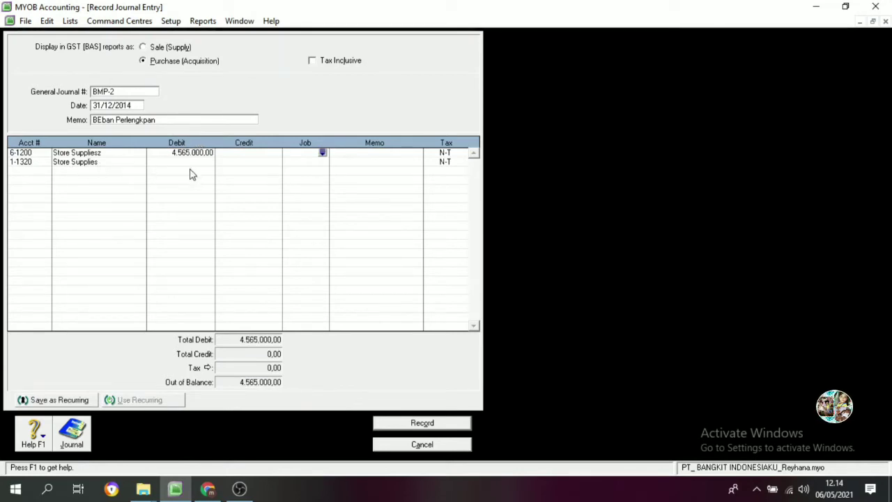
left_click(263, 161)
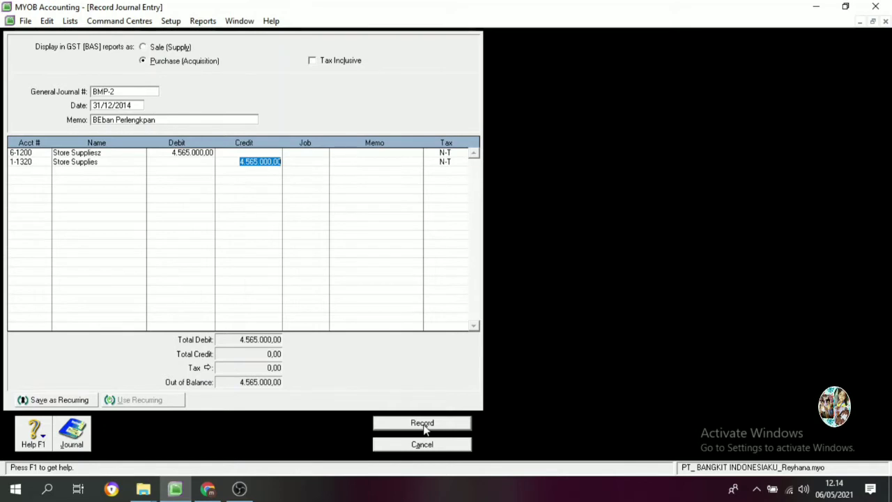
key("Tab")
key("Tab")
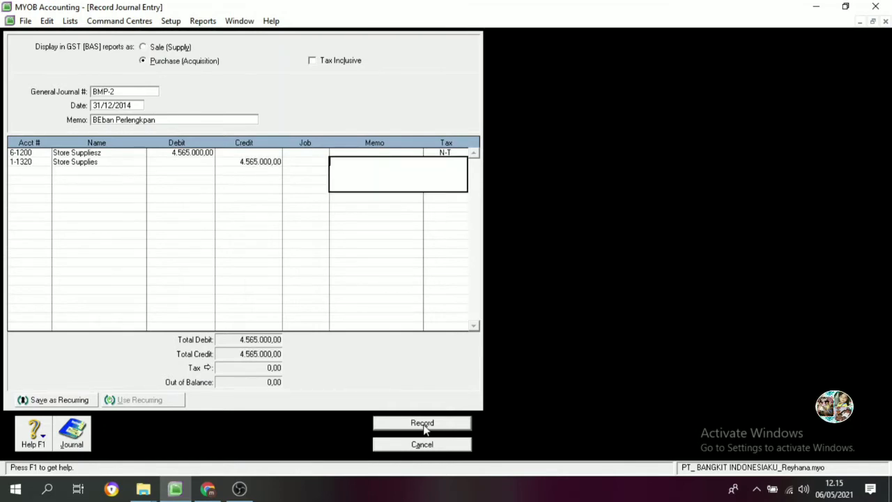
left_click(424, 424)
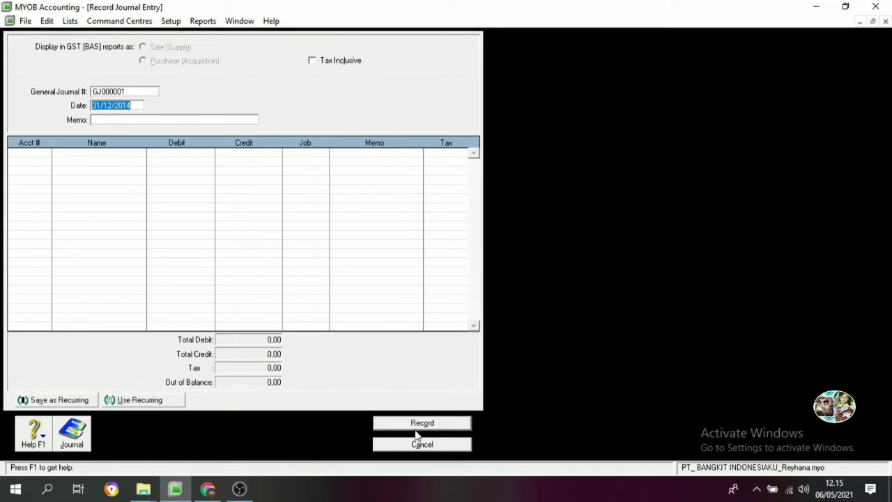
left_click(421, 445)
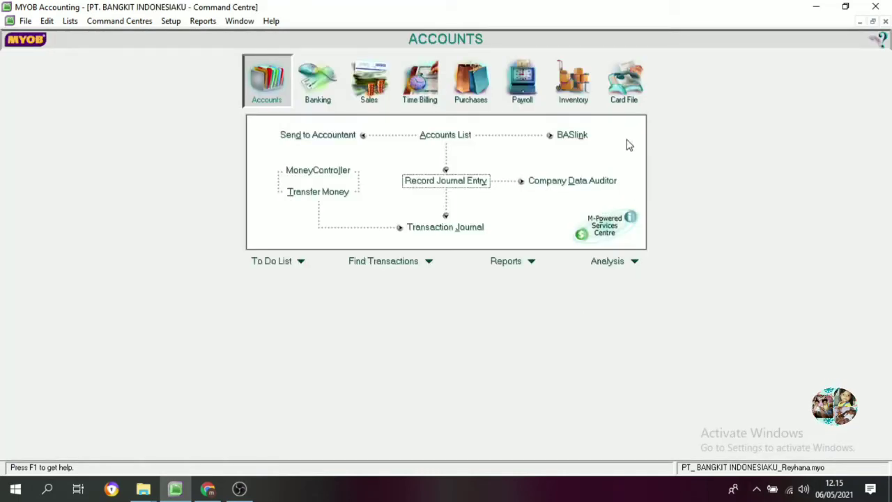
Start an inventory adjustment with inventory journal number BM12-2 and date 31/12/2014.
left_click(579, 89)
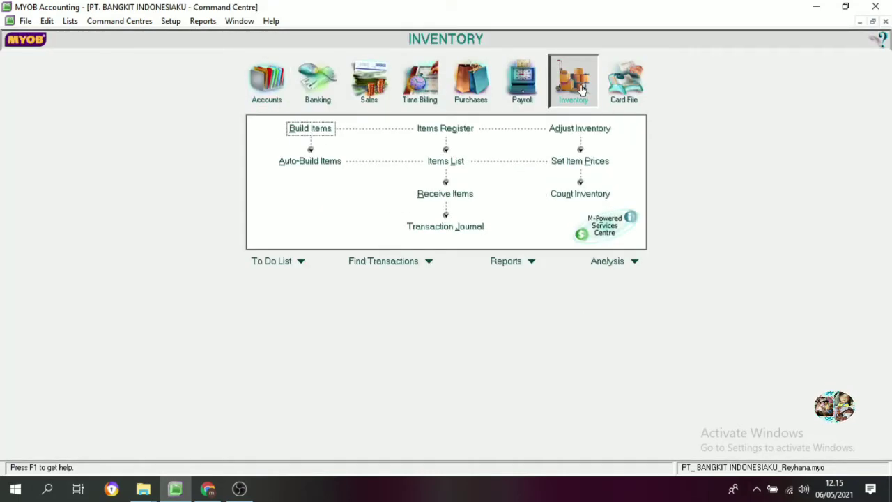
left_click(568, 130)
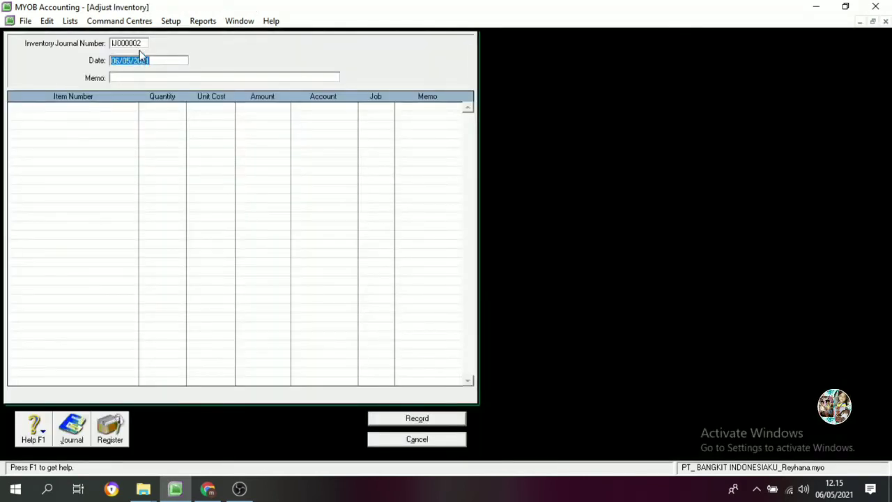
left_click(146, 44)
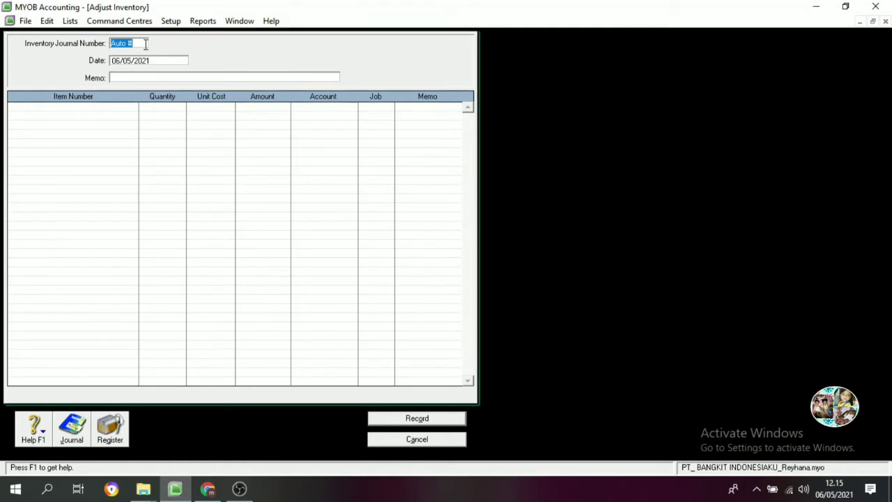
type("BM12")
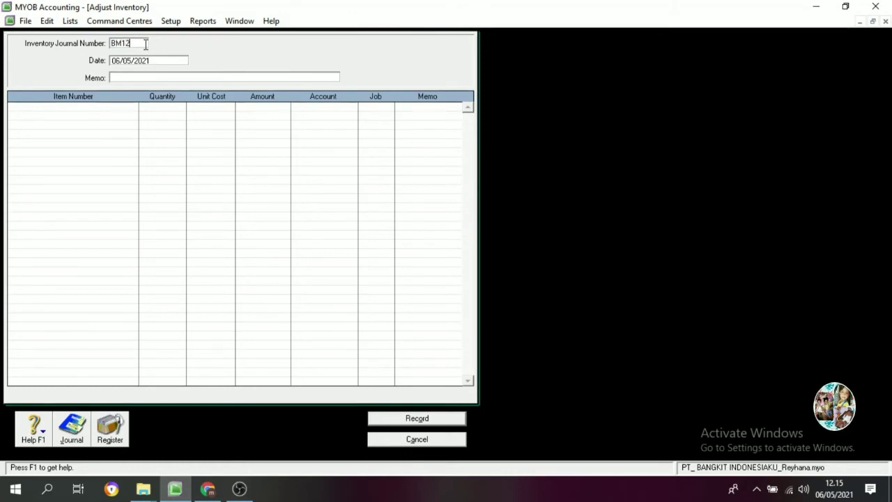
type("-2")
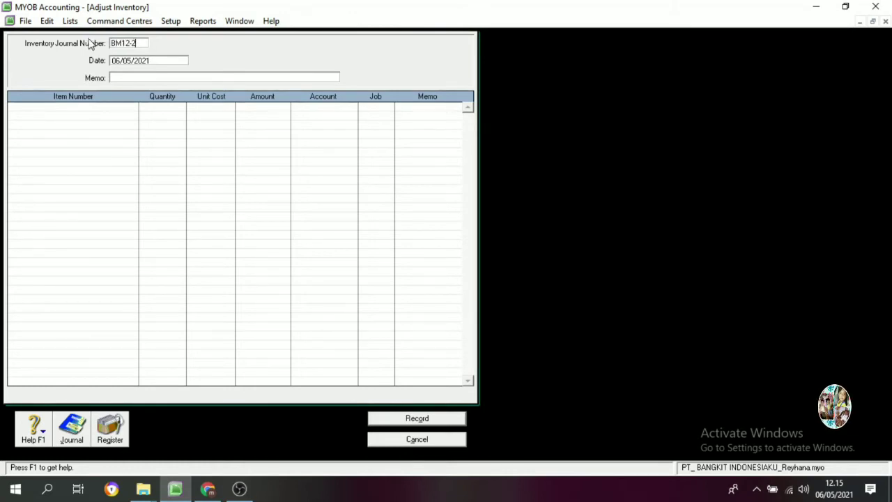
key("Tab")
type("30")
key("Tab")
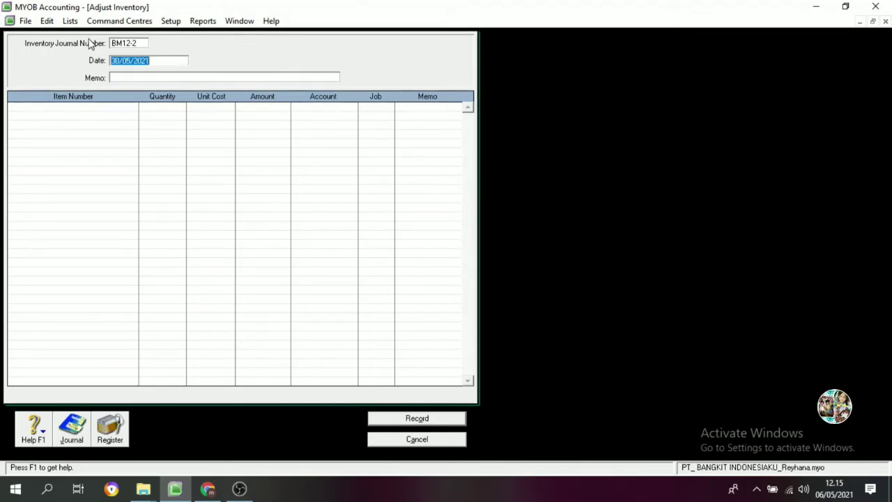
type("31")
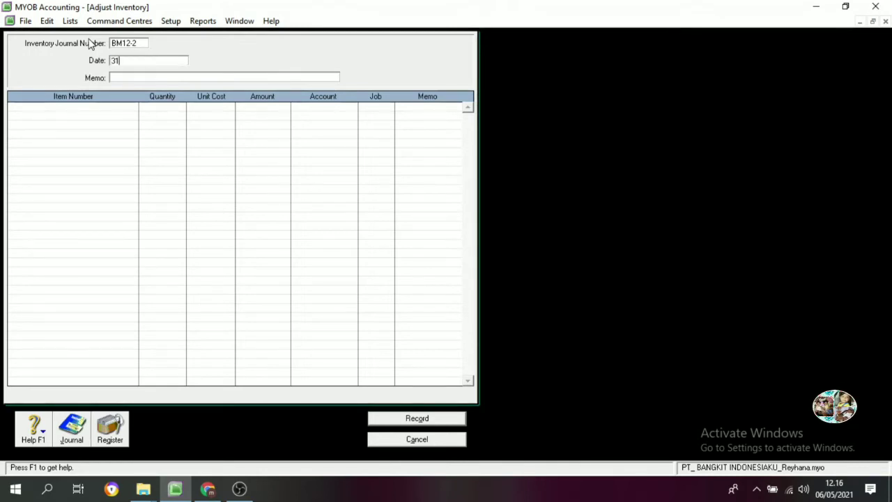
type("/12/")
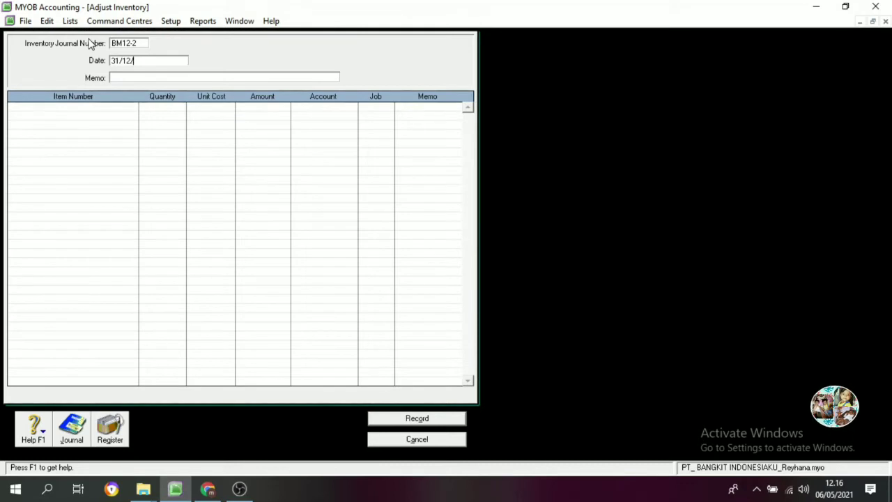
type("2014")
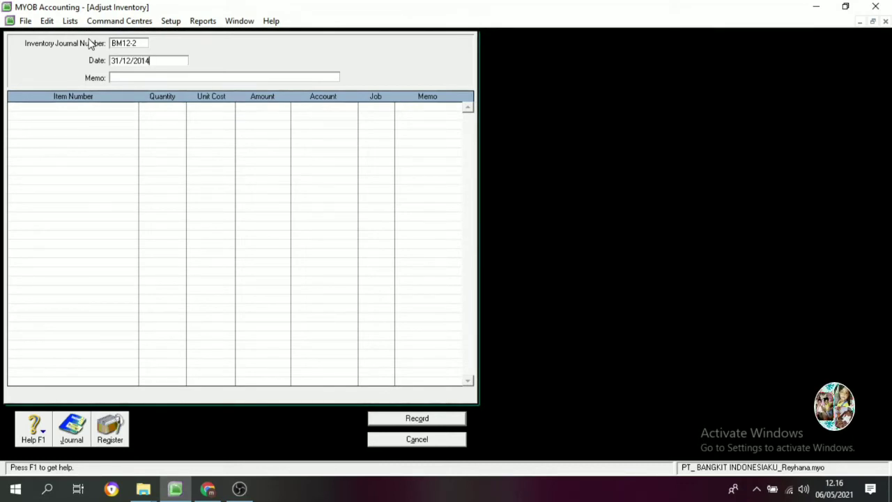
key("Tab")
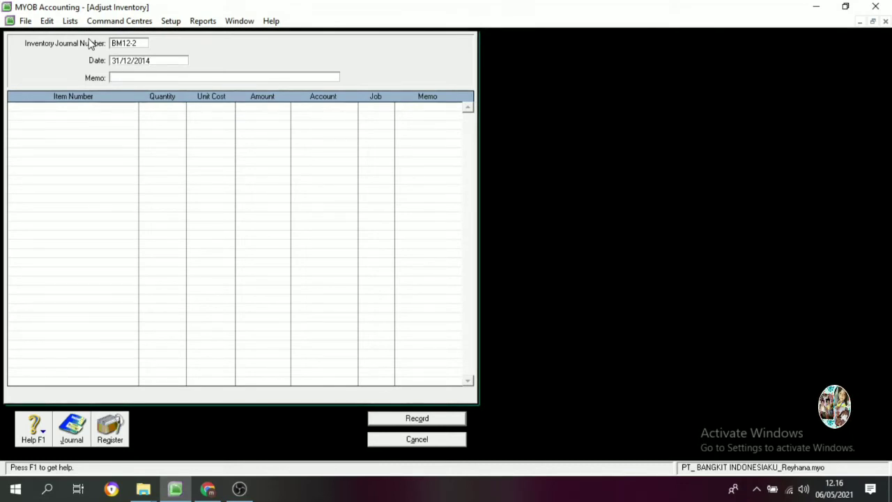
Enter "Penyesuaian barang rusak" as the memo of the inventory adjustment.
type("p")
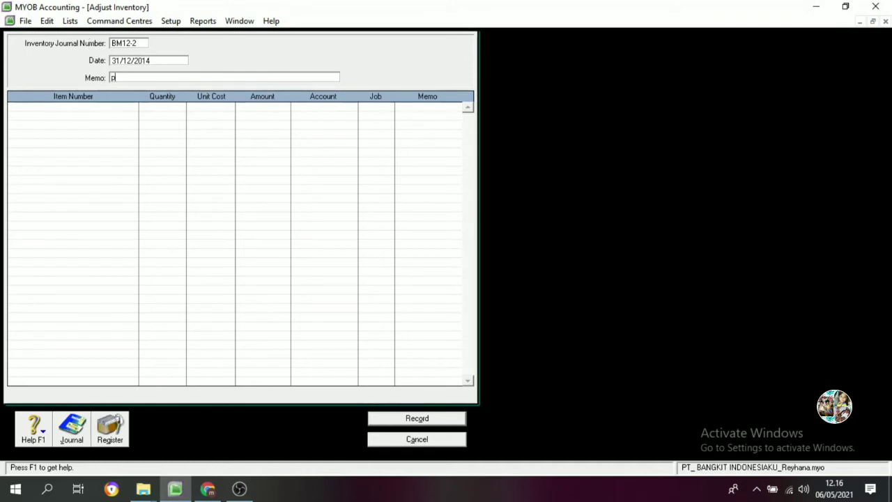
type("ENYESUAIAN")
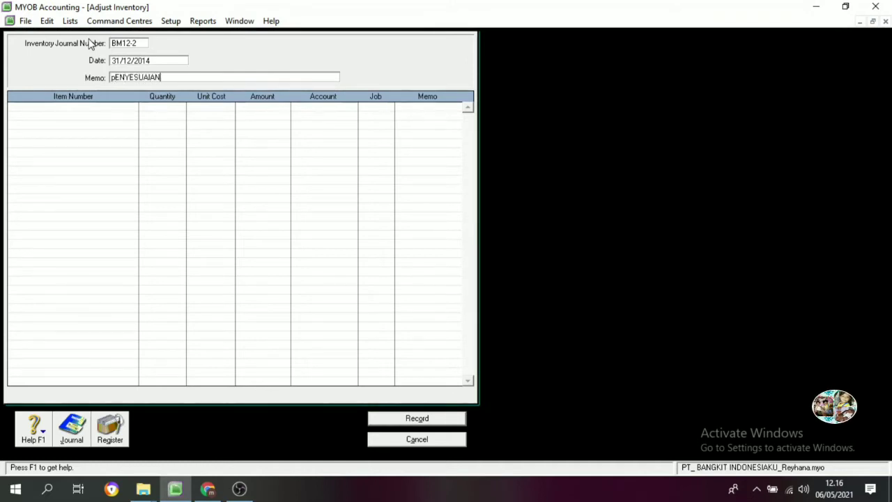
key("BackSpace")
key("BackSpace")
key("BackSpace")
key("BackSpace")
key("BackSpace")
key("BackSpace")
key("BackSpace")
key("BackSpace")
key("BackSpace")
key("BackSpace")
key("BackSpace")
type("P")
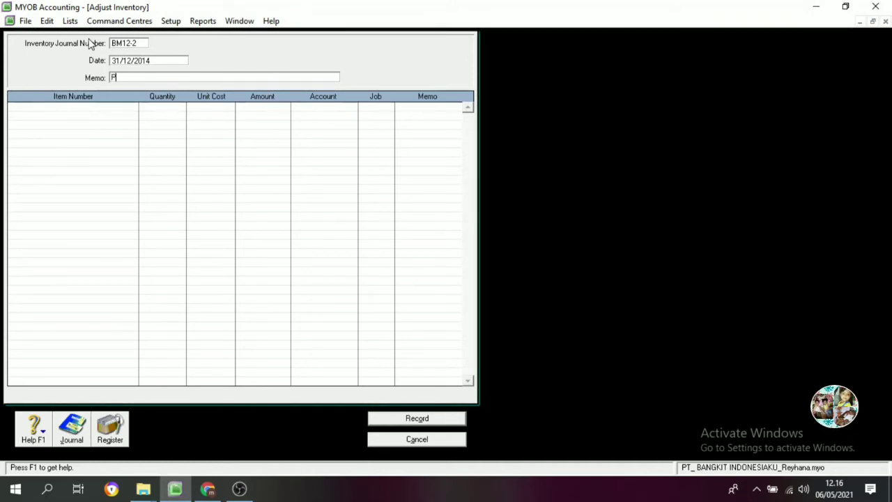
type("enyesuaia")
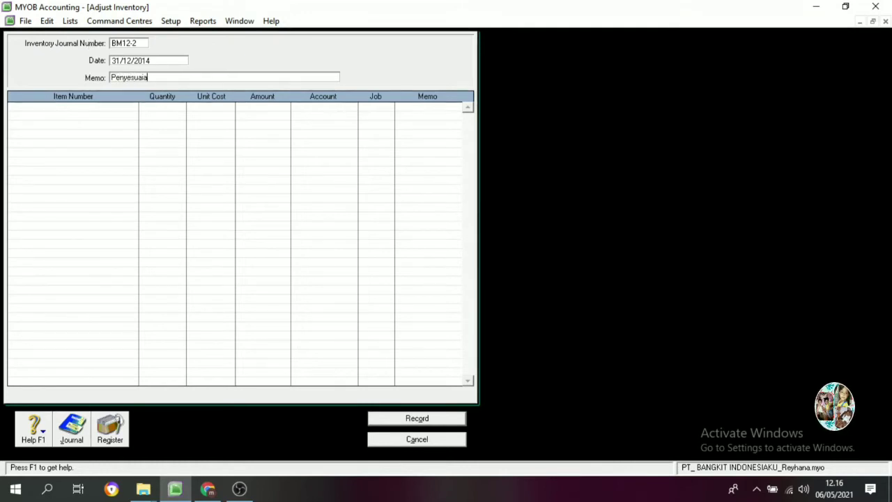
type("n barang r")
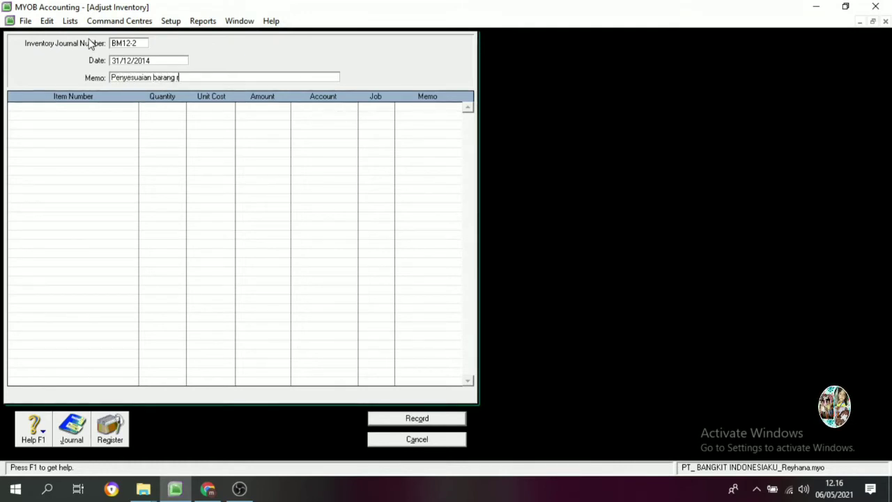
type("usak")
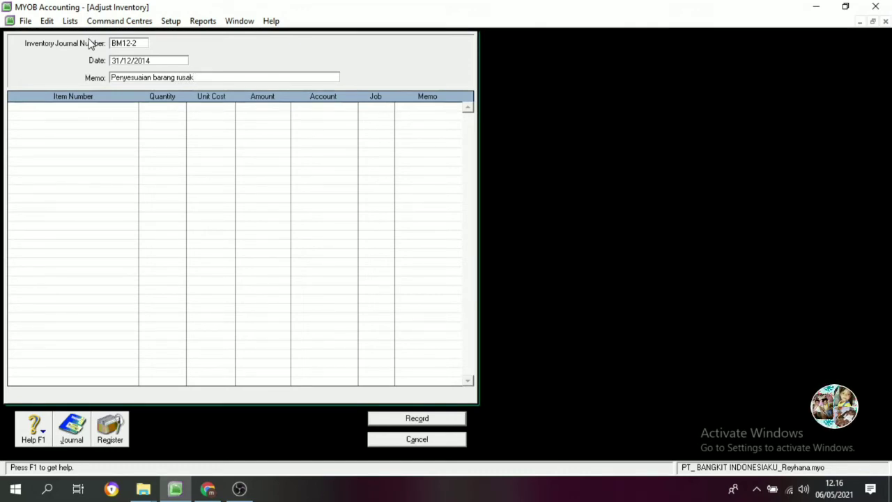
Add item INV-01 to the first adjustment line with quantity -1 and unit cost 8.000.000.
left_click(84, 105)
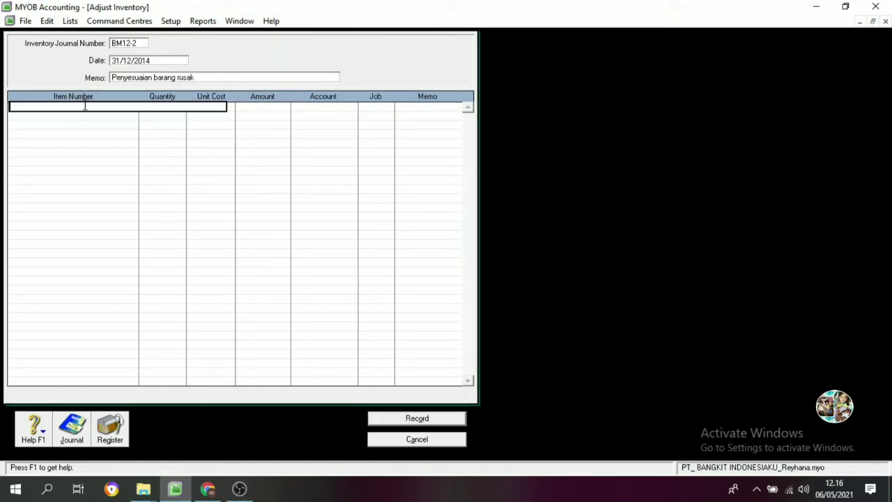
key("Tab")
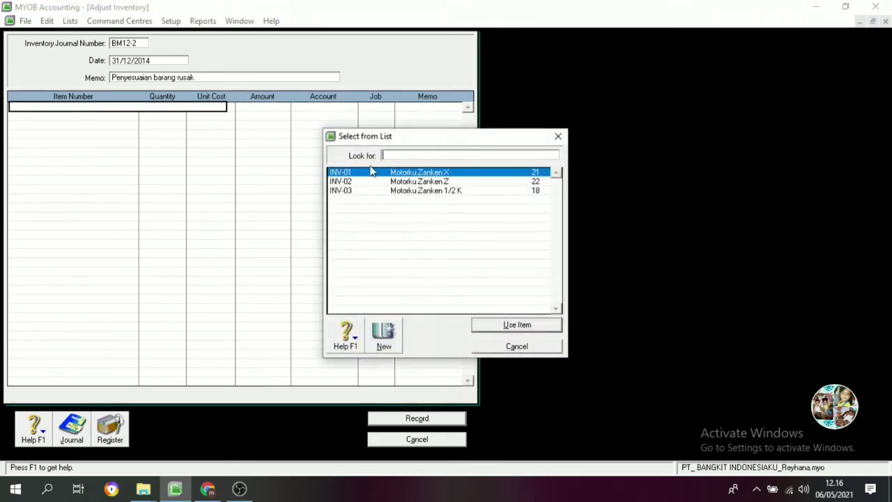
left_click(462, 175)
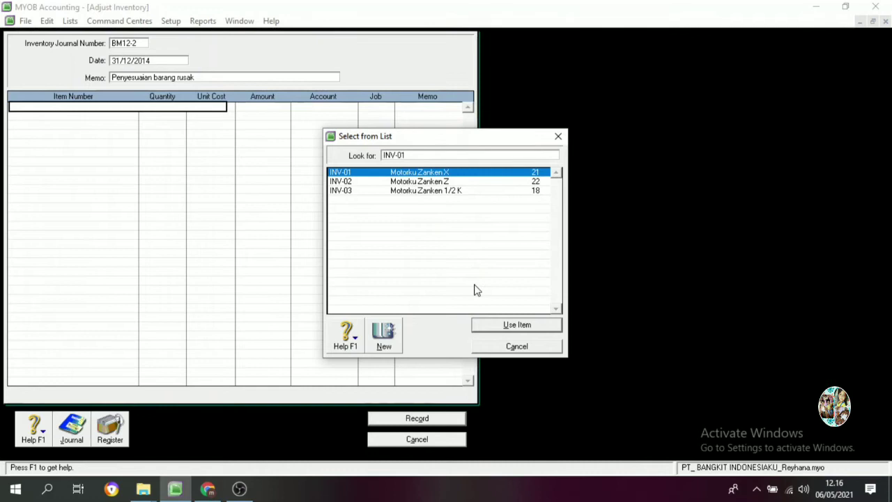
left_click(505, 325)
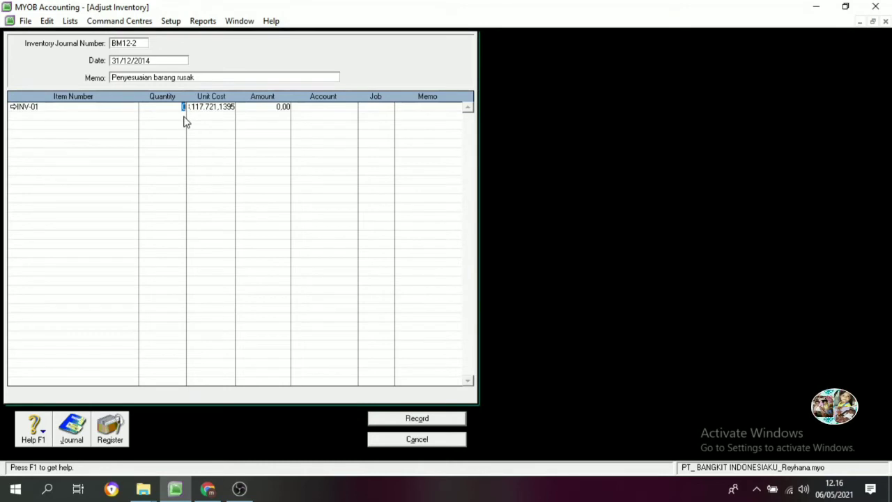
type("-1")
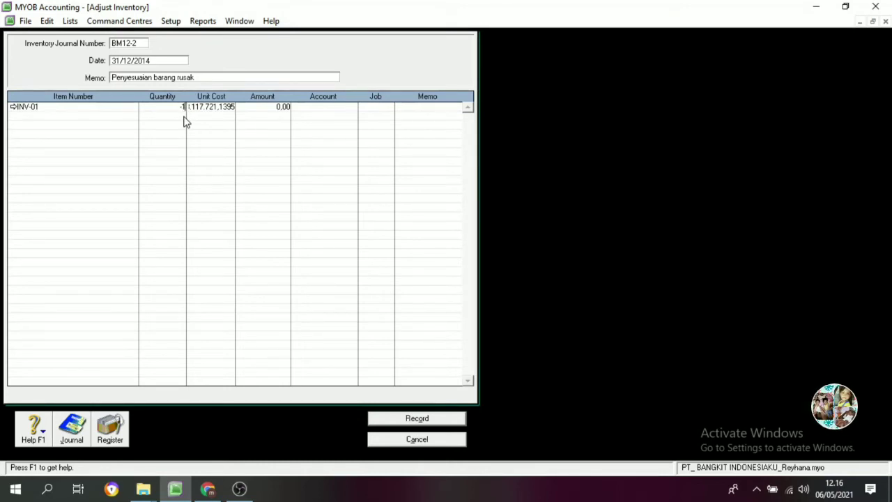
key("Tab")
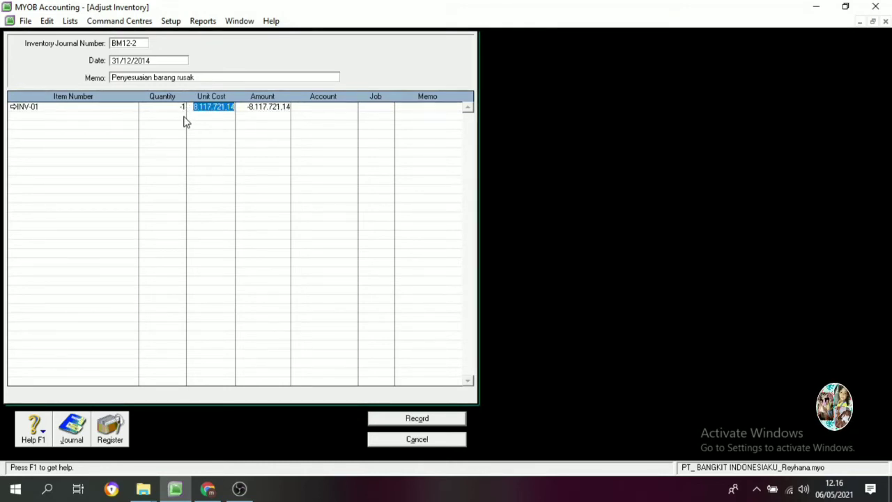
type("8000000")
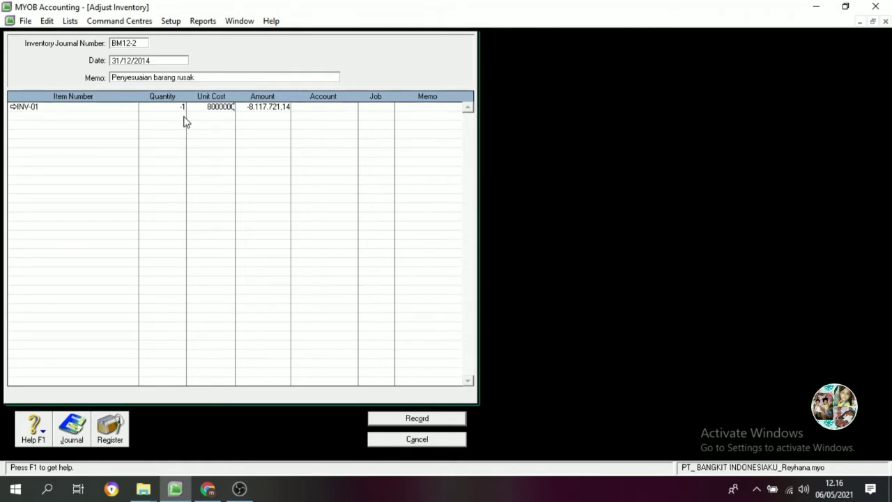
key("Tab")
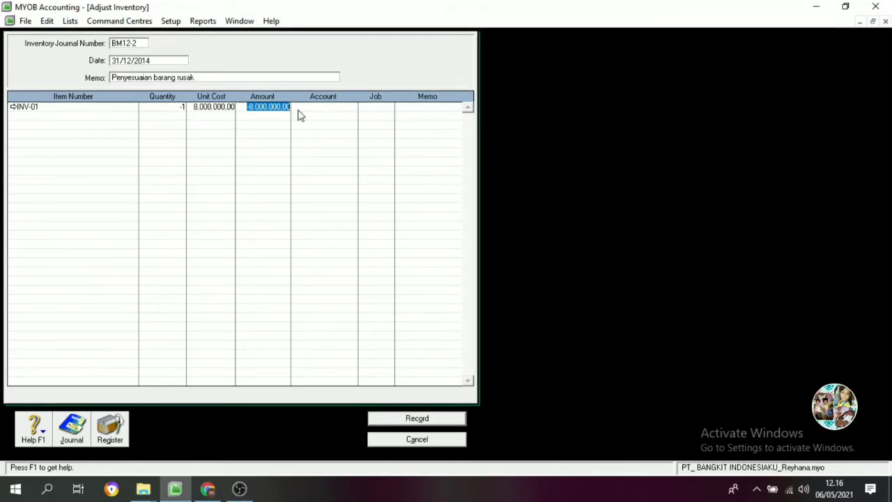
Assign account 6-1500 Spoilage Expense to the INV-01 adjustment line.
left_click(332, 110)
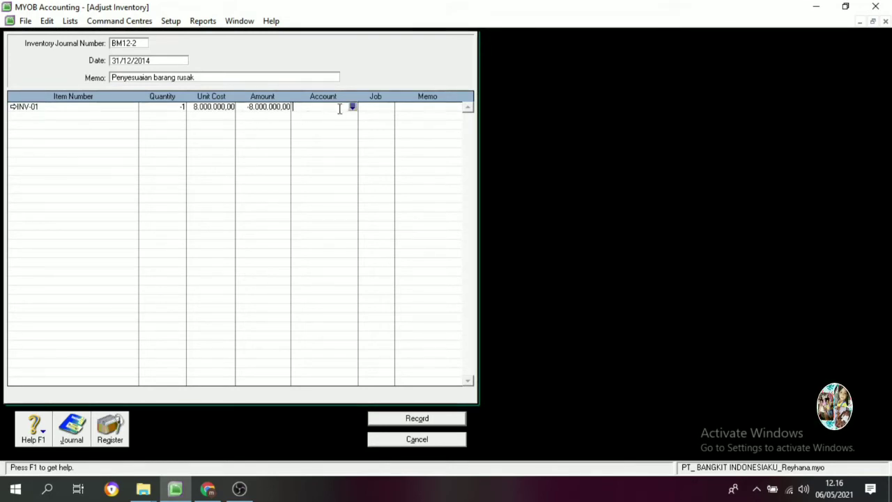
left_click(353, 108)
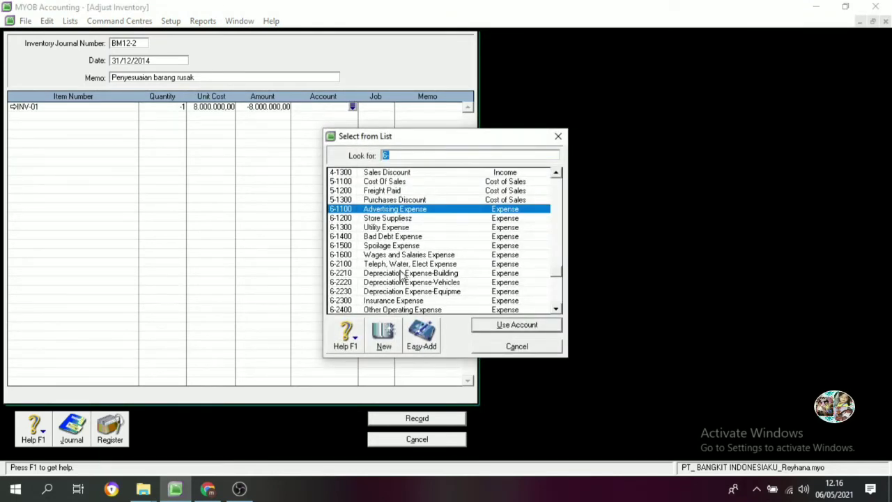
left_click(402, 246)
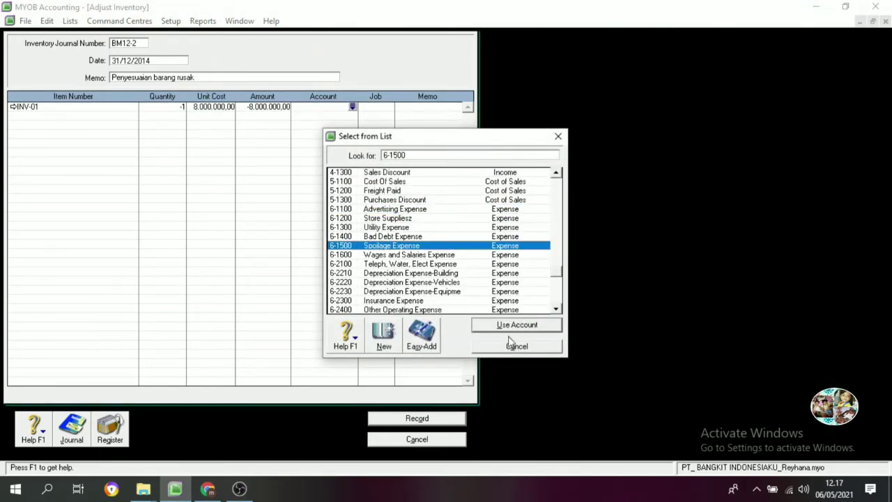
left_click(520, 328)
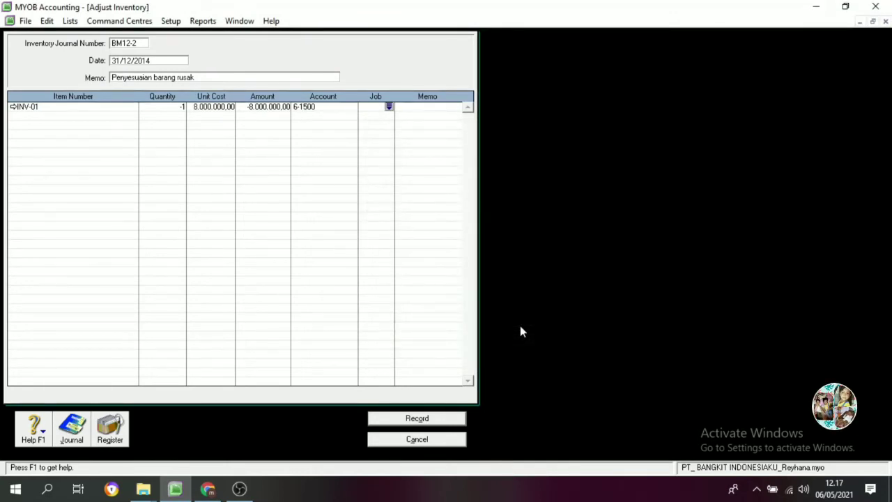
Add item INV-02 to the second adjustment line with quantity -1 and unit cost 7.200.000.
left_click(63, 117)
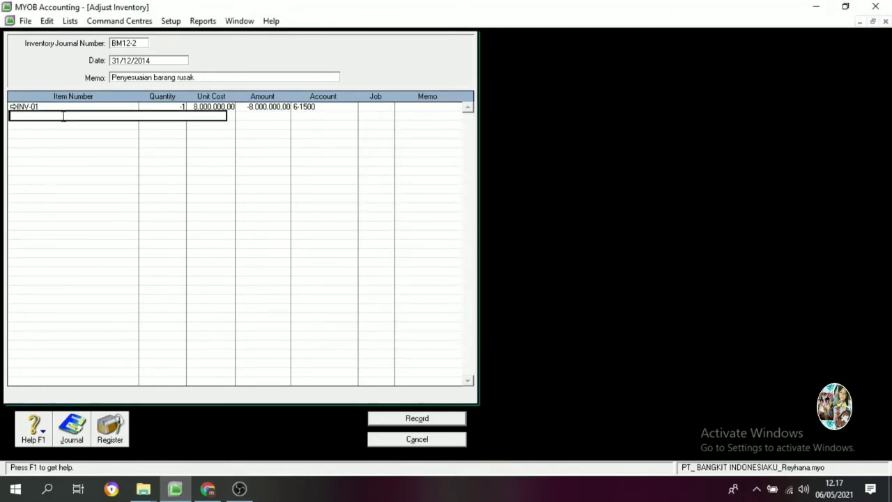
key("Tab")
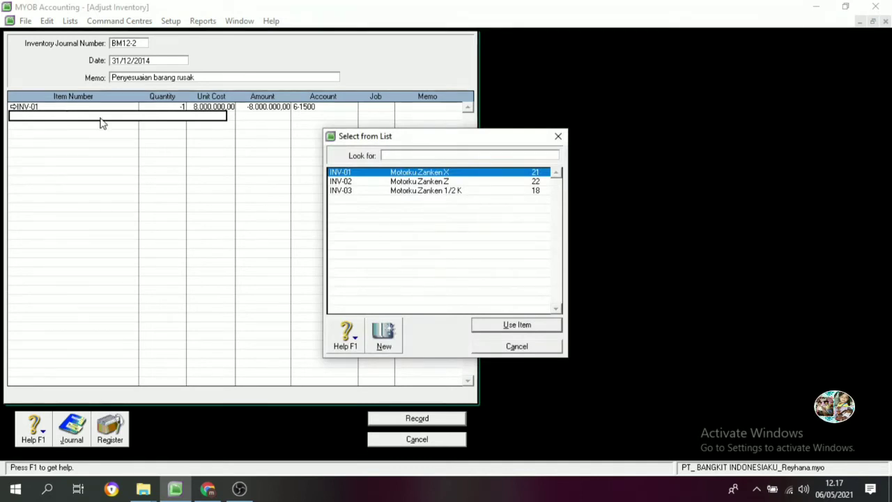
left_click(429, 182)
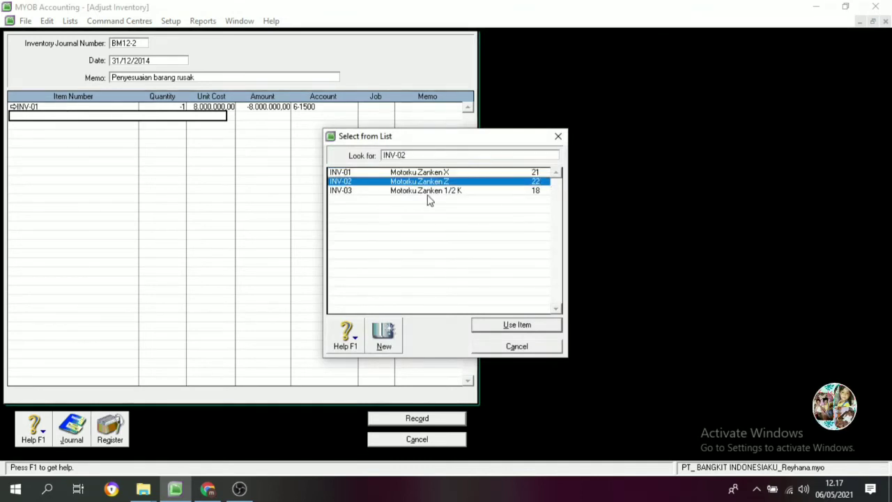
left_click(514, 322)
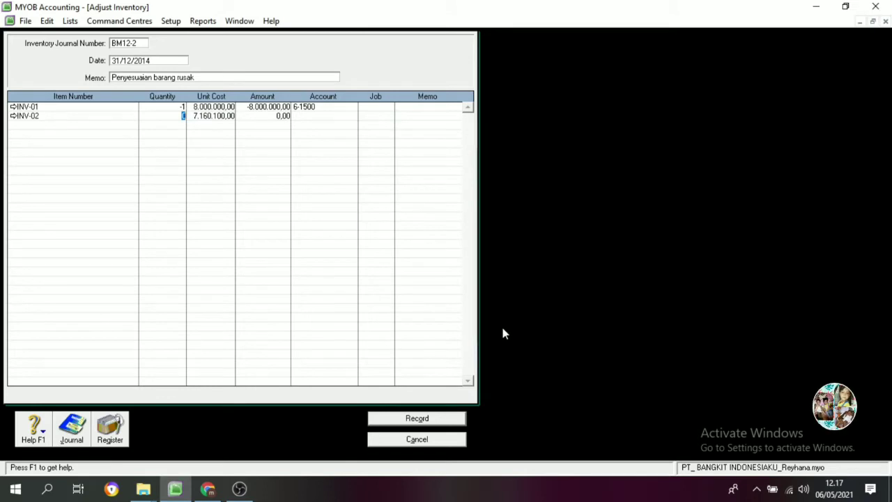
type("-1")
key("Tab")
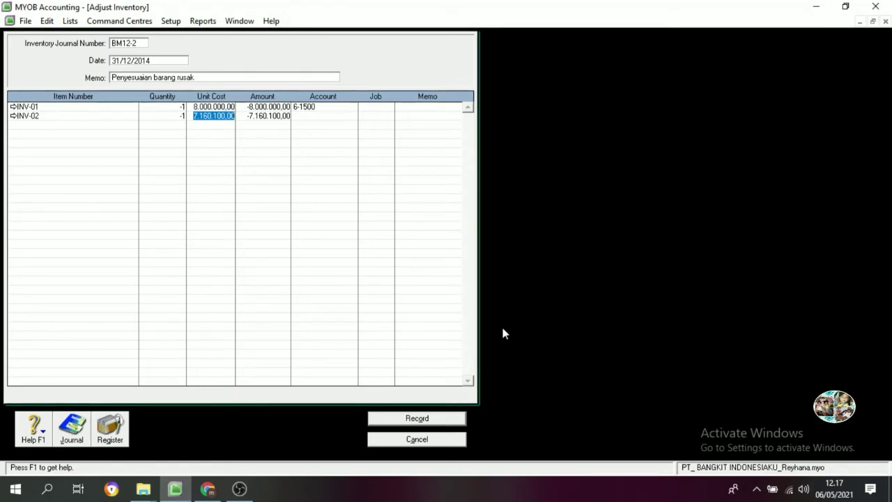
type("7200000")
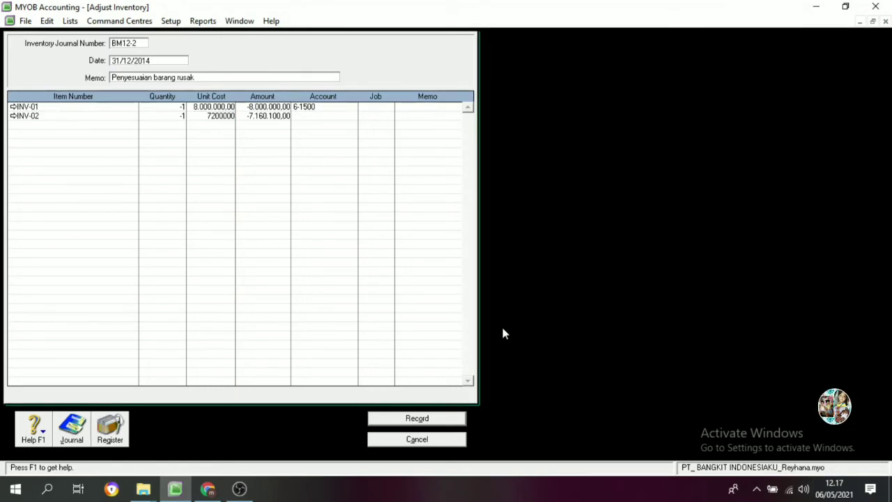
key("Tab")
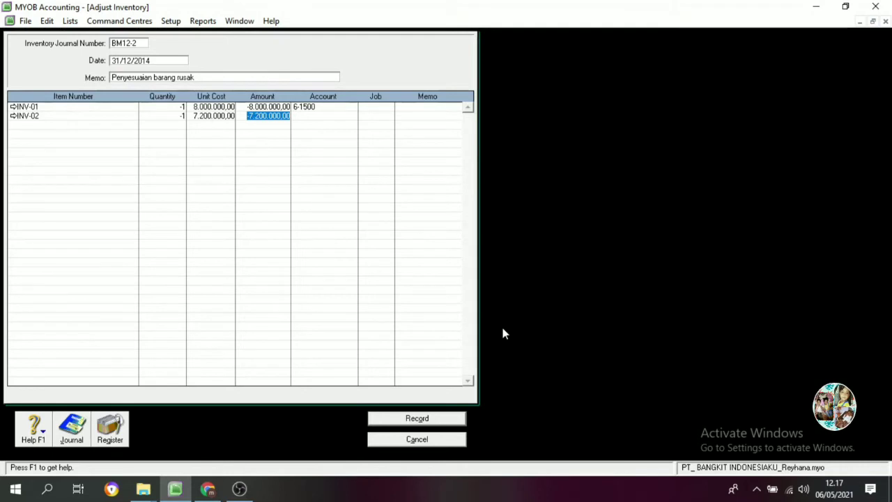
Assign account 6-1500 Spoilage Expense to the INV-02 line, then record the inventory adjustment and close its form.
key("Tab")
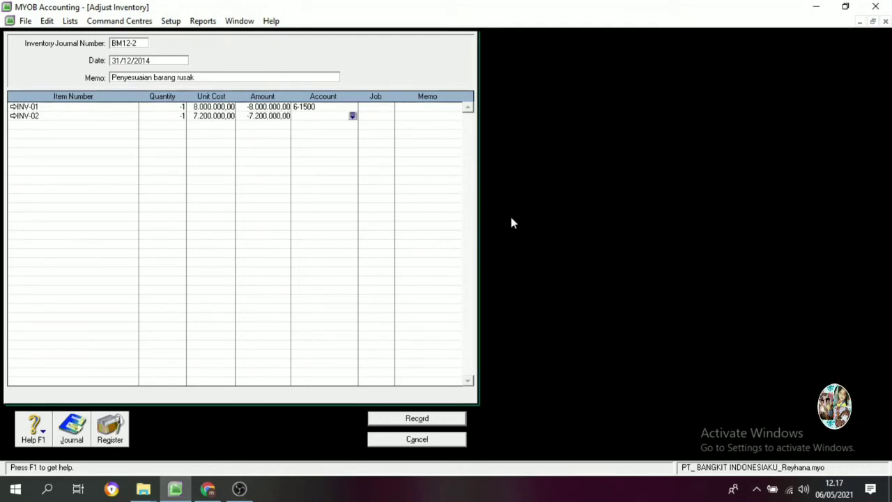
left_click(353, 117)
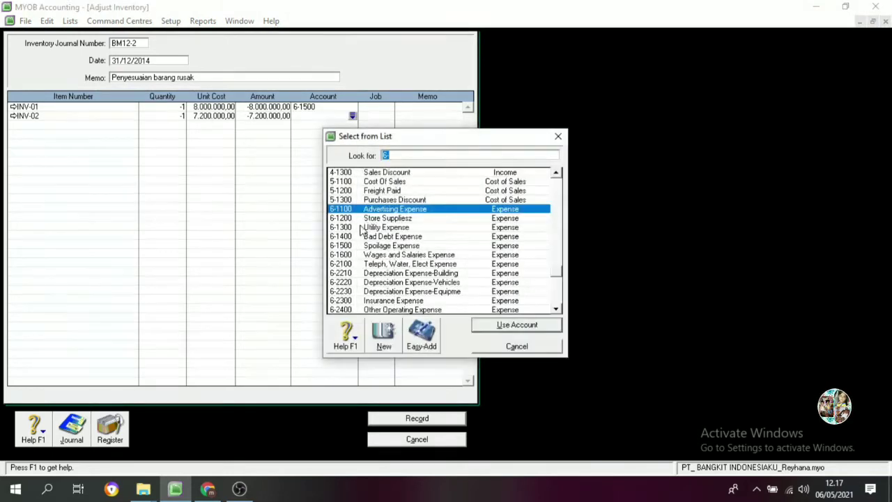
left_click(389, 221)
left_click(396, 228)
left_click(399, 245)
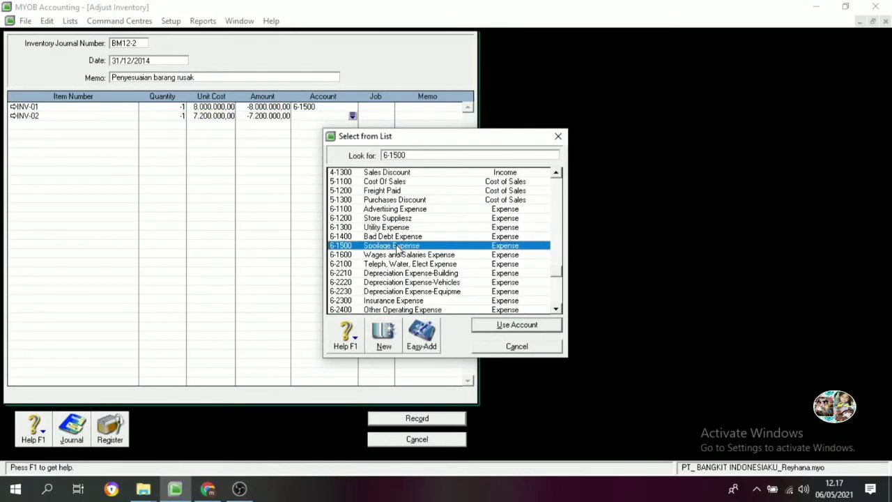
left_click(506, 328)
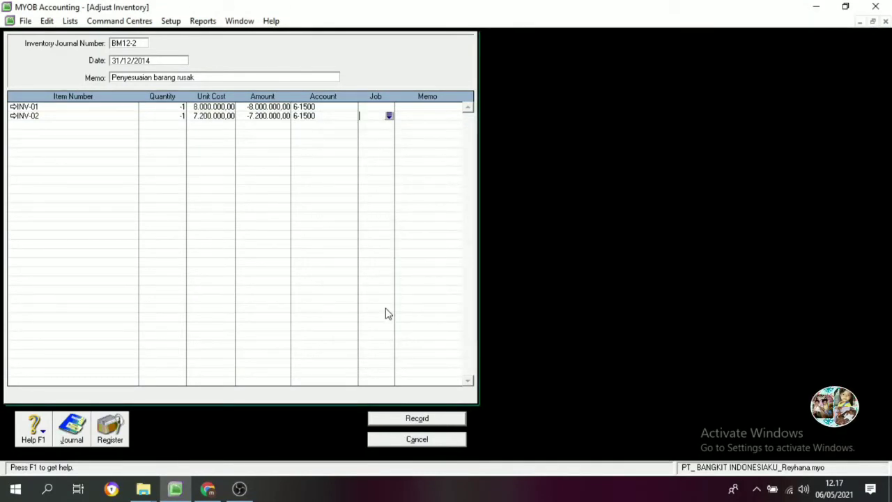
left_click(425, 418)
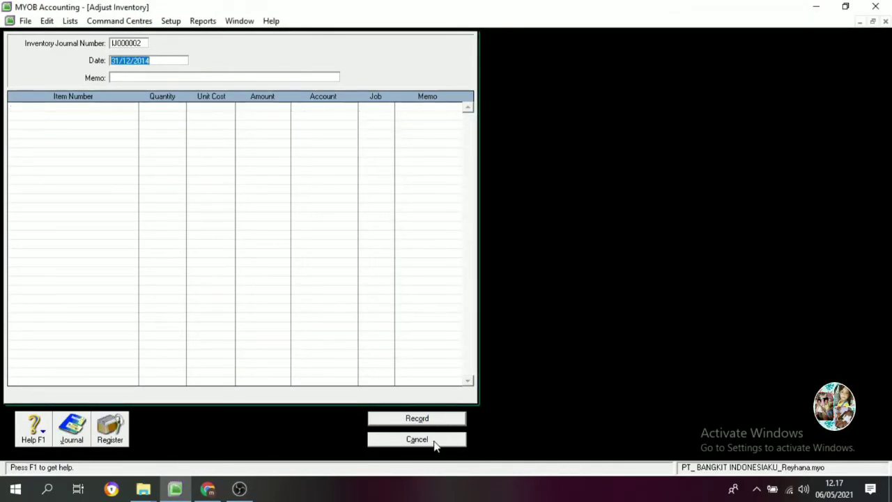
left_click(417, 439)
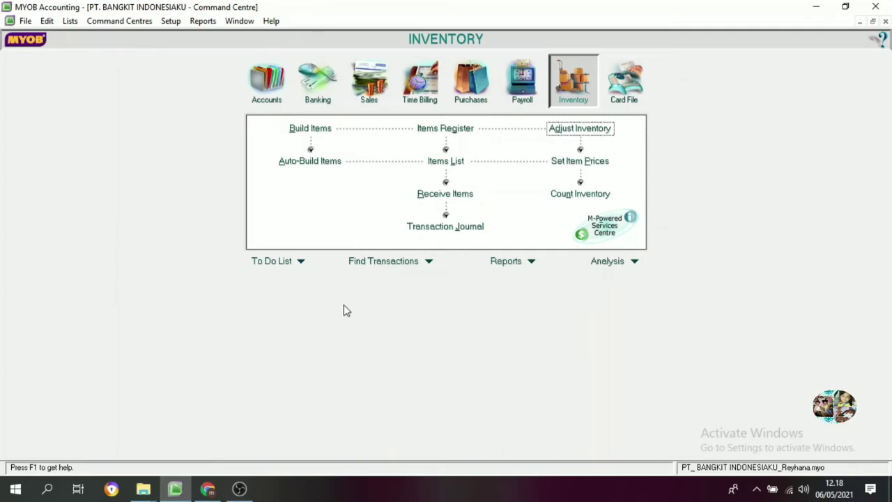
Start a new general journal entry with journal number BMP-03, keeping the date 31/12/2014.
left_click(267, 101)
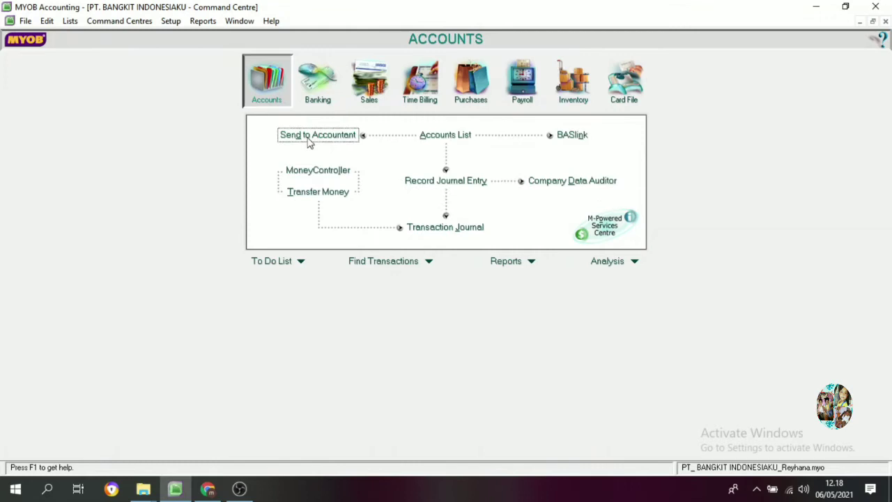
left_click(457, 181)
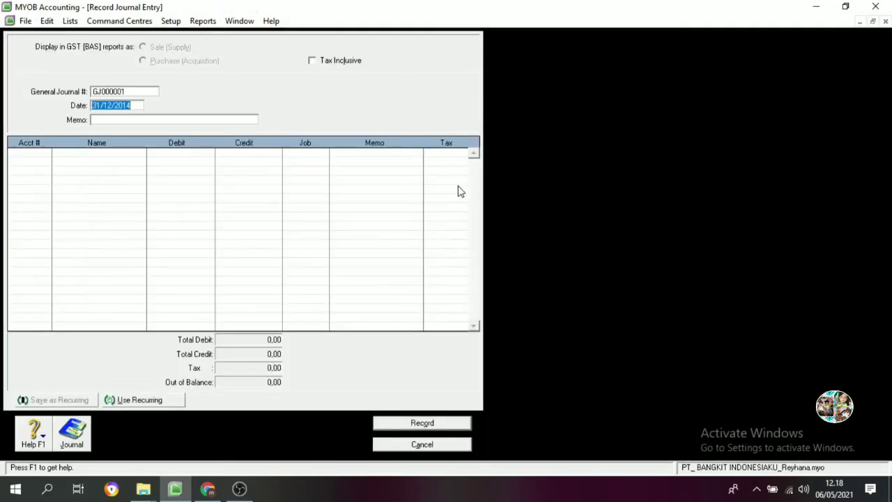
left_click(135, 93)
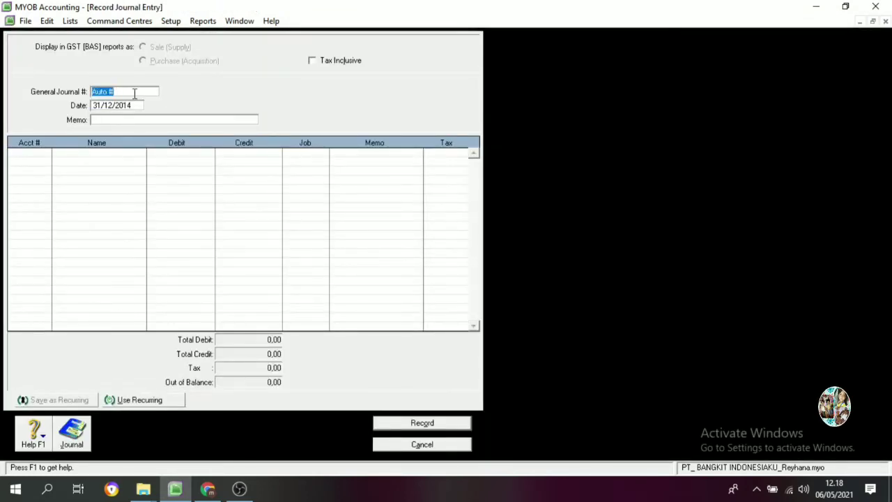
type("BMP-")
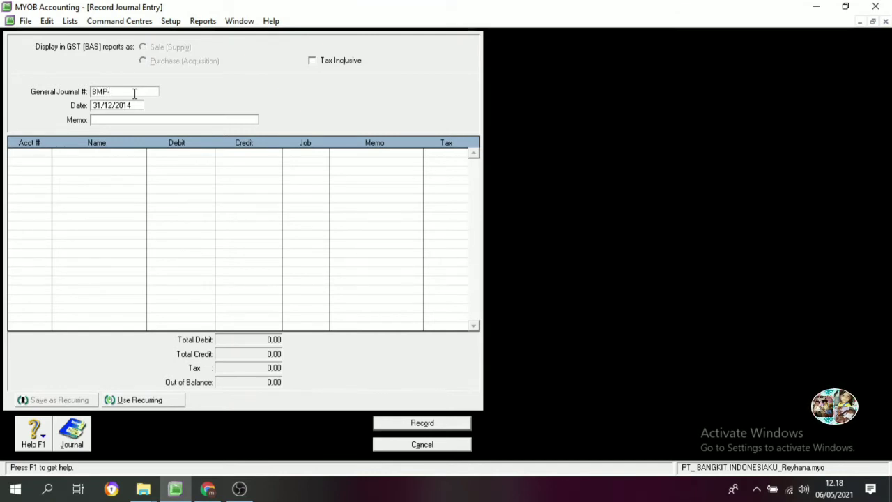
type("03")
key("Tab")
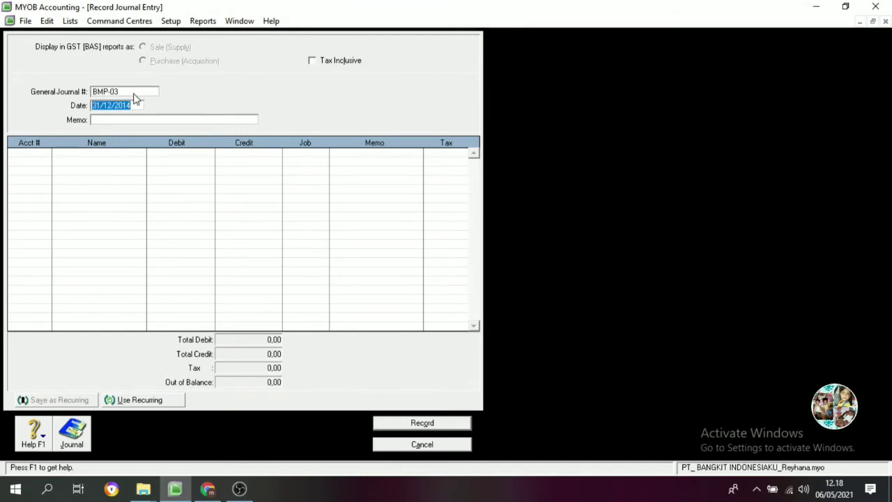
Enter "Beban Kerugian piutang dan beban di bayar dimuka" as the memo of the journal entry.
left_click(134, 120)
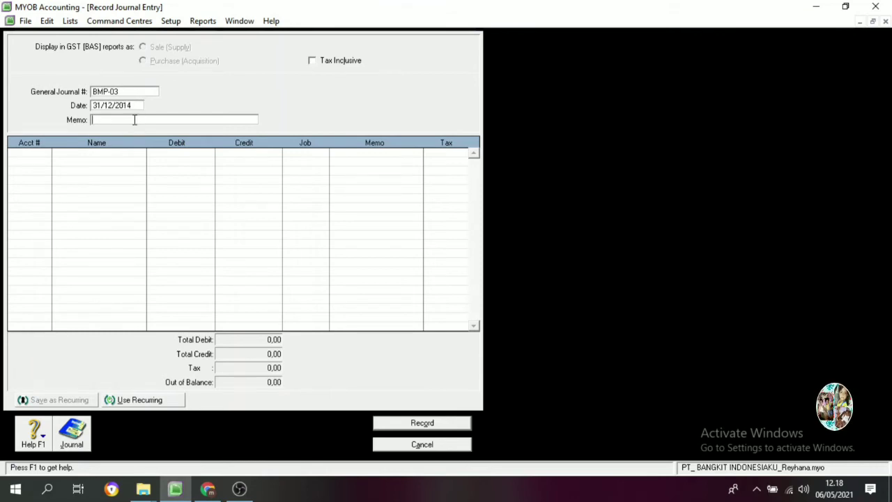
type("BE")
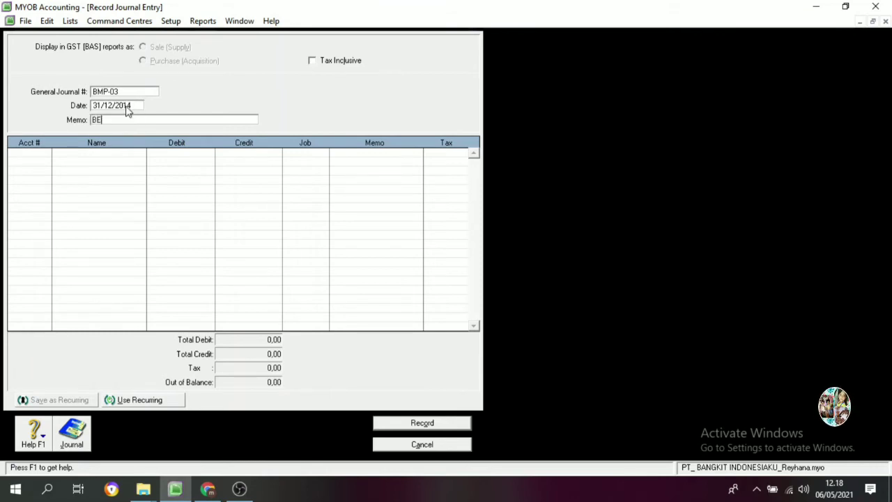
type("BA")
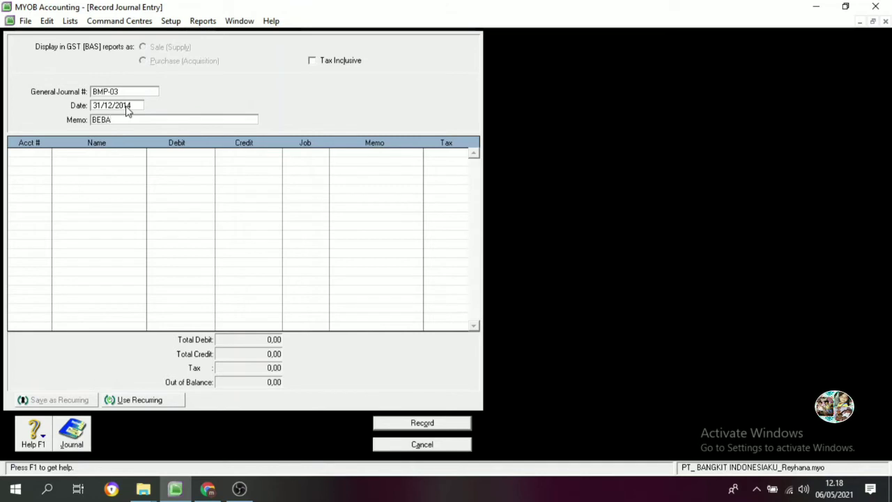
key("BackSpace")
key("BackSpace")
key("BackSpace")
key("BackSpace")
type("Beban")
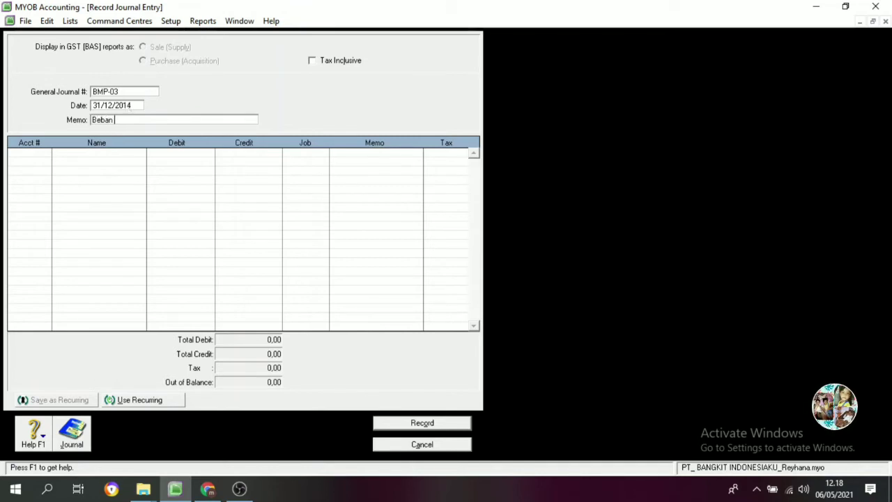
type(" Keru")
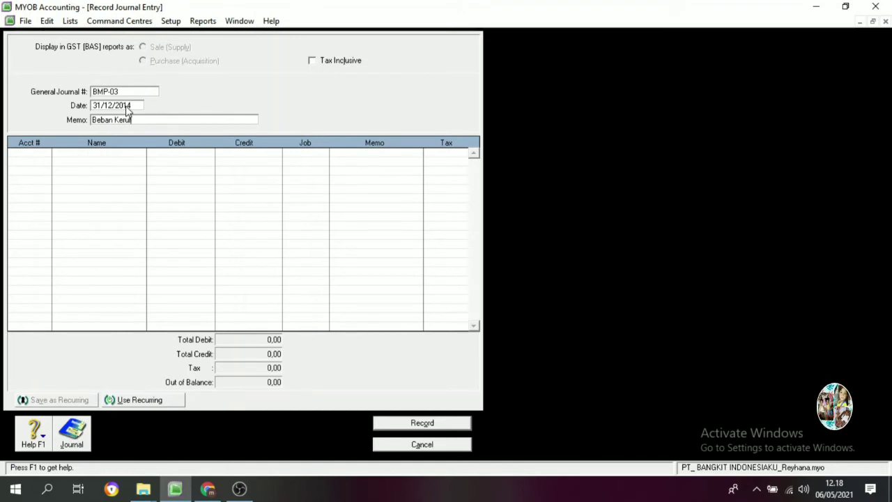
type("gian piutag")
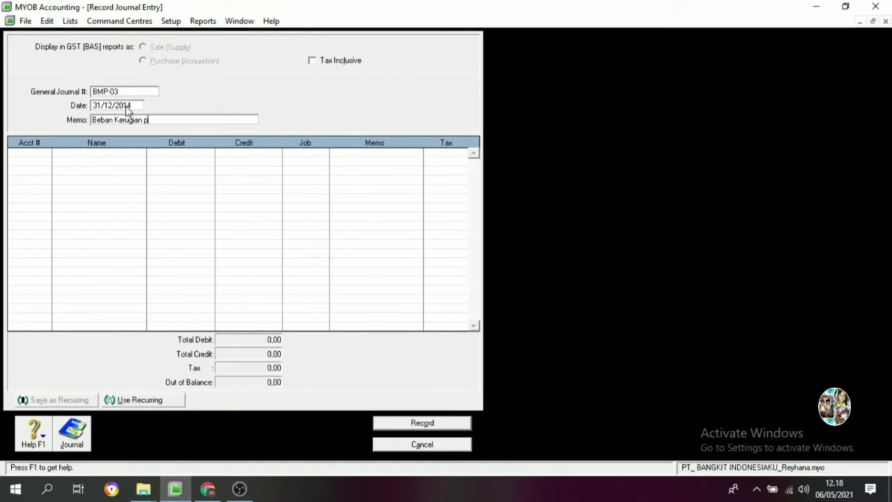
key("BackSpace")
key("BackSpace")
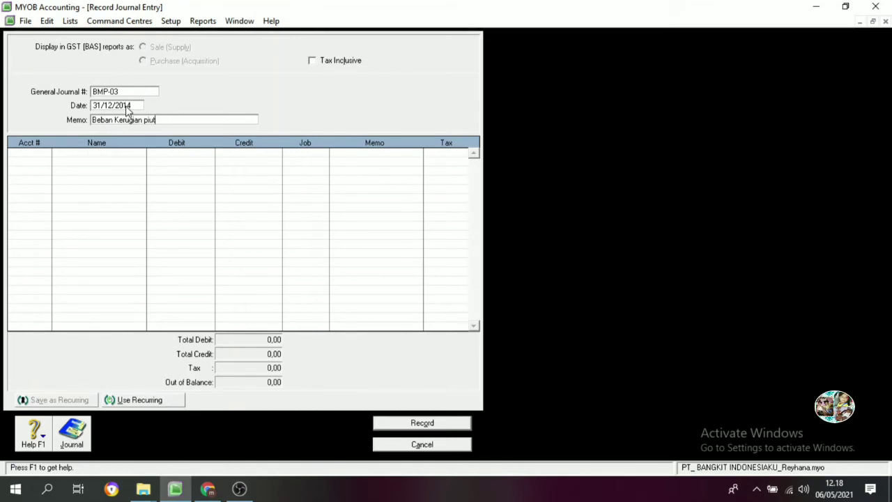
type("ang dan")
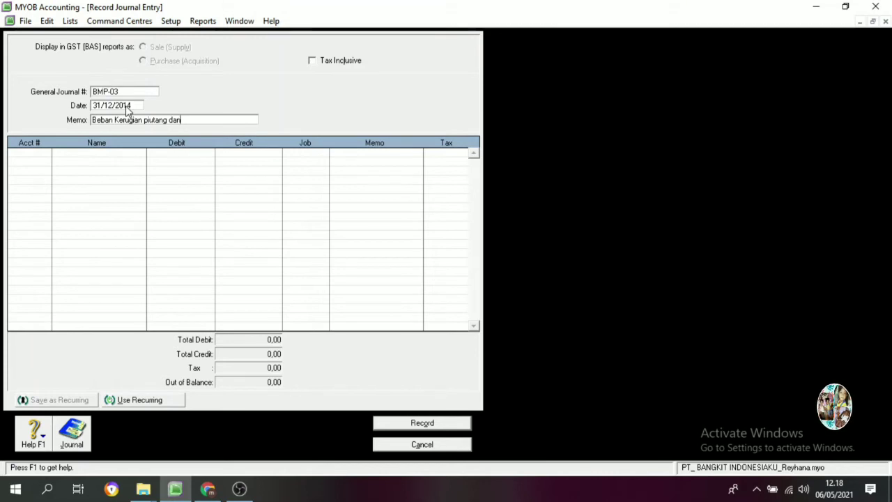
type("beban d")
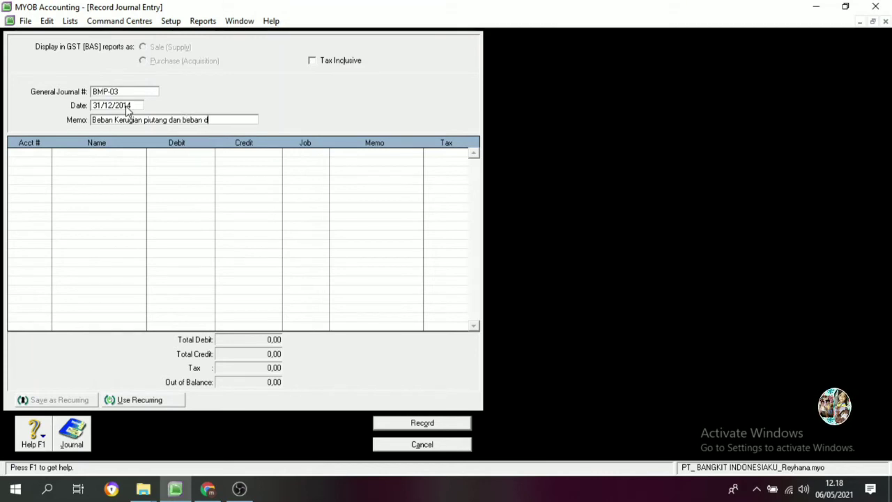
type("i bayar dimuka")
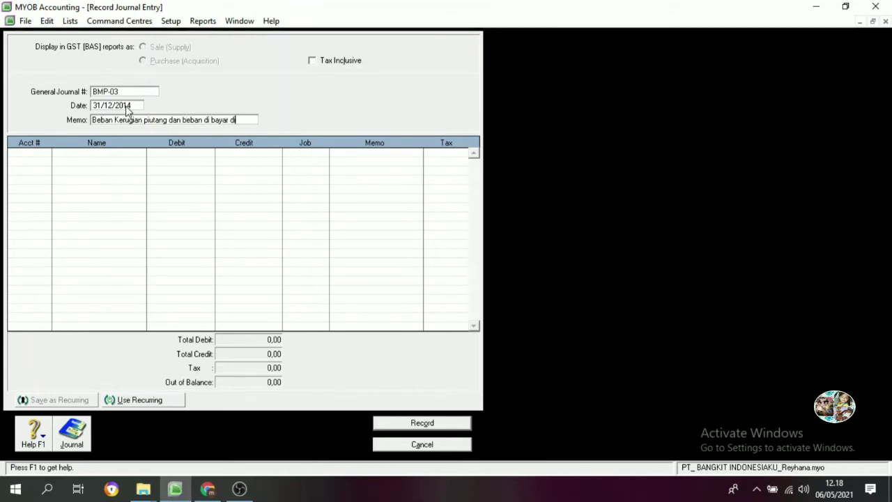
Add account 6-1400 Bad Debt Expense to the first line of the journal entry.
left_click(46, 155)
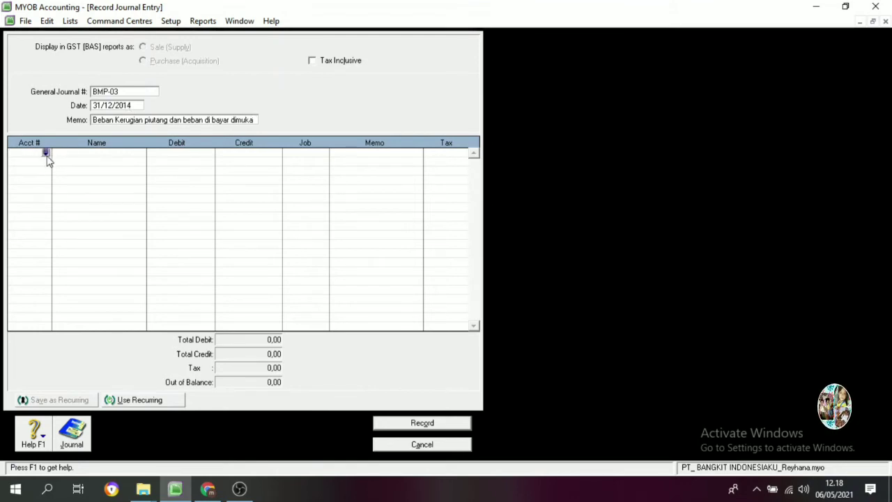
left_click(45, 153)
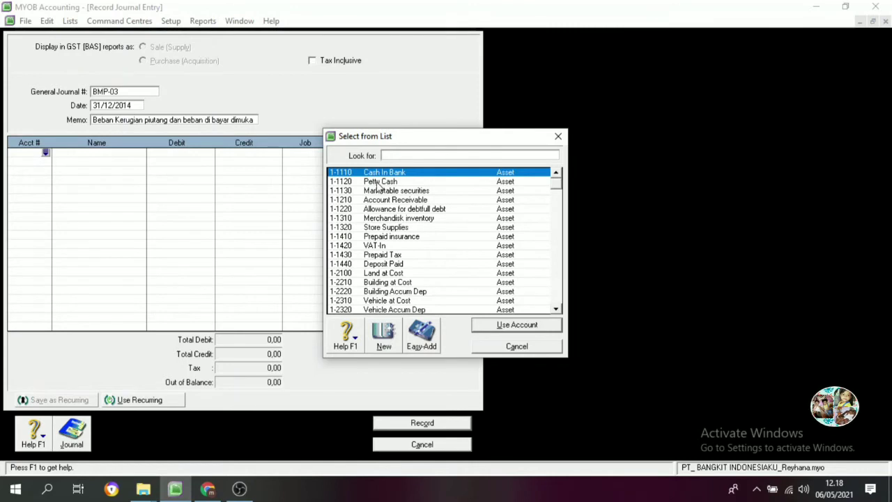
scroll(394, 214, "down", 1)
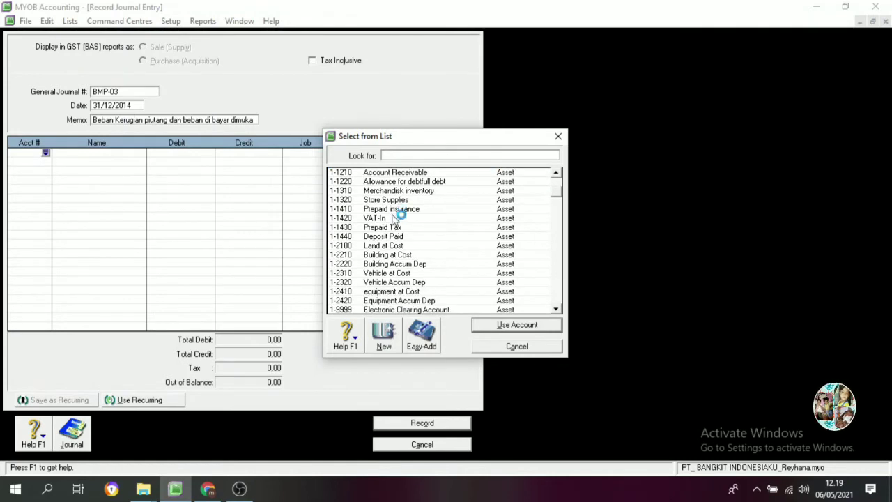
scroll(395, 213, "down", 10)
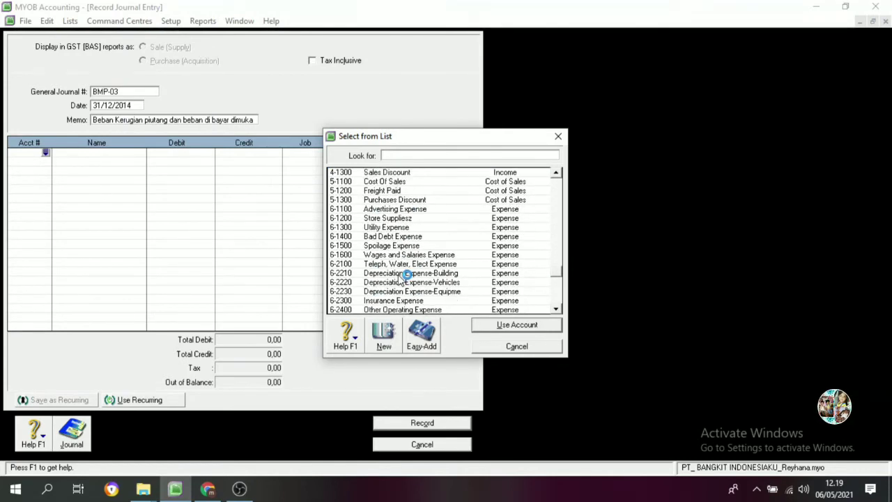
left_click(397, 237)
left_click(514, 322)
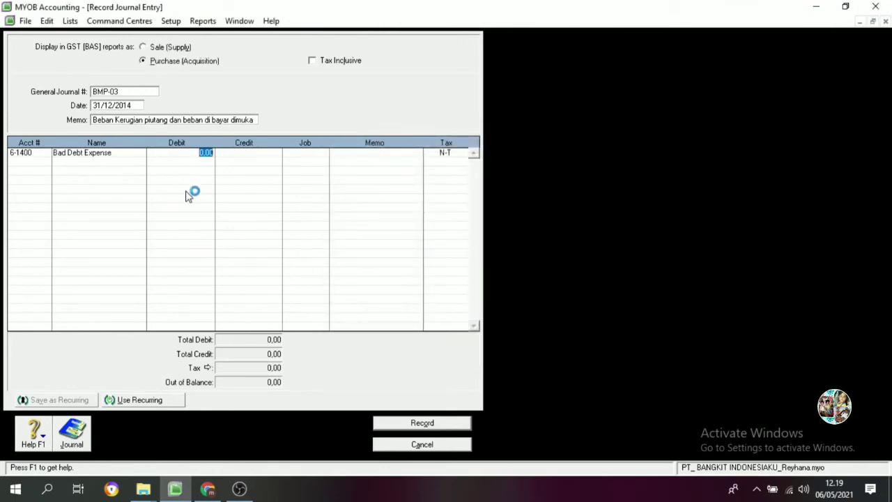
Add account 1-1220 Allowance for debtfull debt to the second journal line.
left_click(29, 163)
left_click(45, 162)
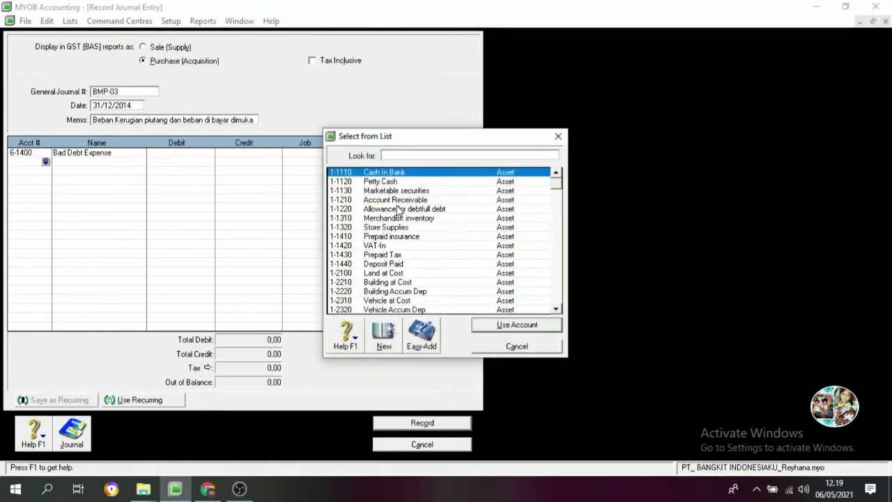
left_click(400, 209)
left_click(504, 325)
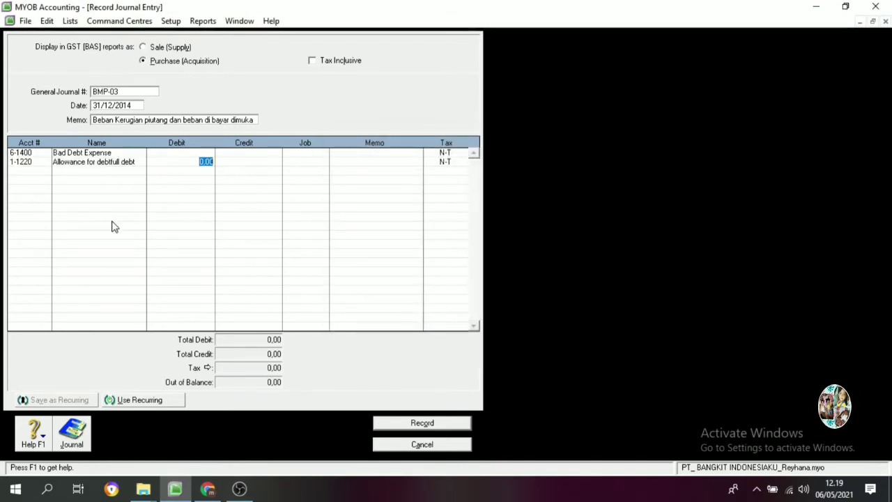
Add account 6-2300 Insurance Expense to the third journal line.
left_click(33, 179)
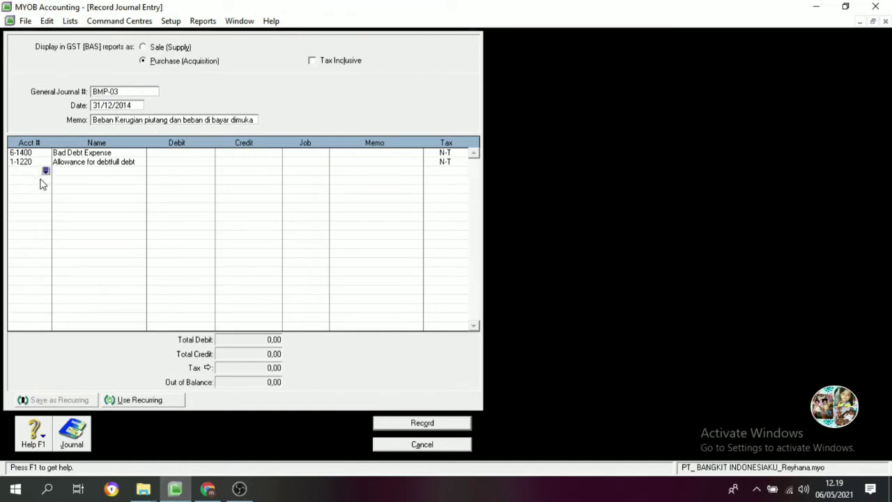
left_click(45, 171)
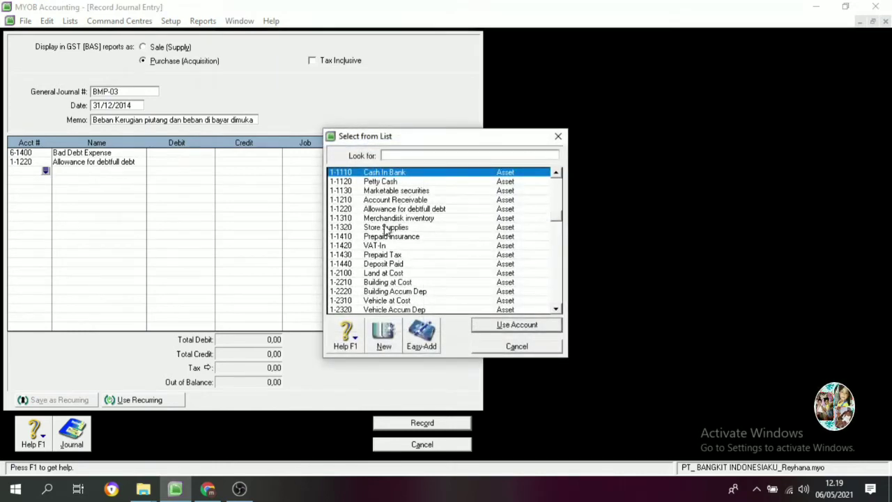
scroll(379, 258, "down", 10)
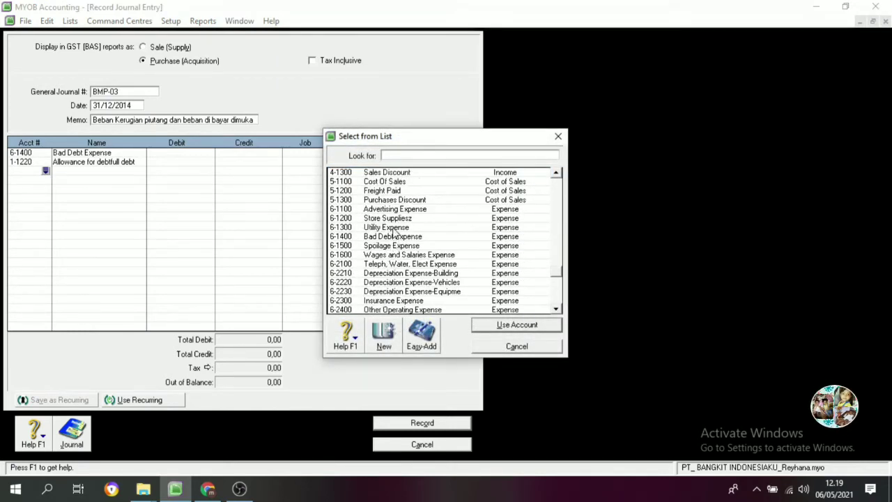
scroll(383, 312, "down", 1)
left_click(391, 273)
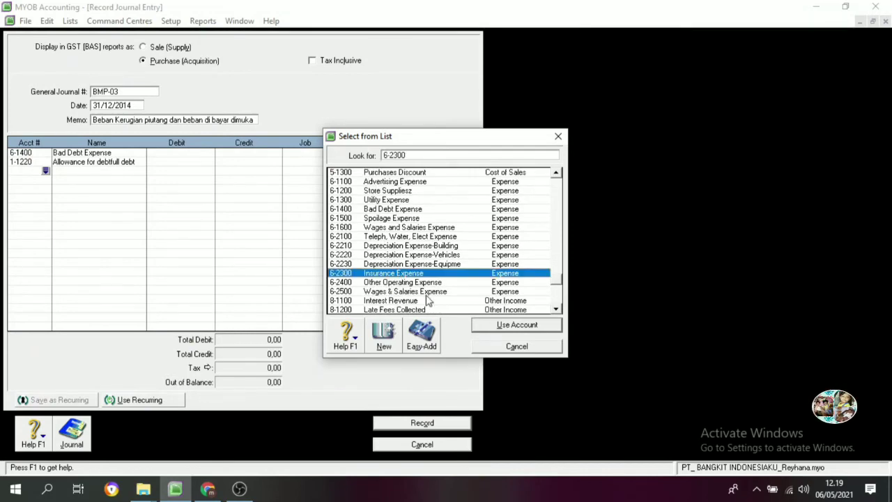
left_click(488, 325)
Add account 1-1410 Prepaid insurance to the fourth journal line.
left_click(28, 180)
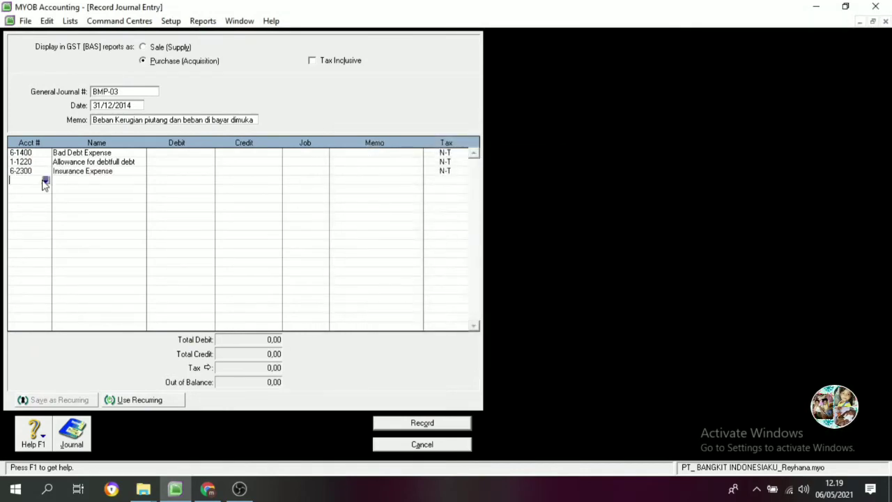
left_click(45, 180)
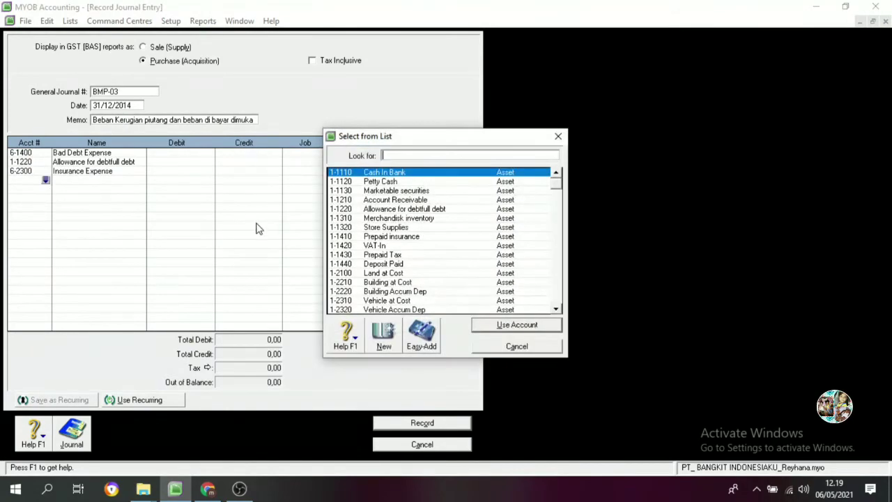
left_click(389, 237)
left_click(503, 324)
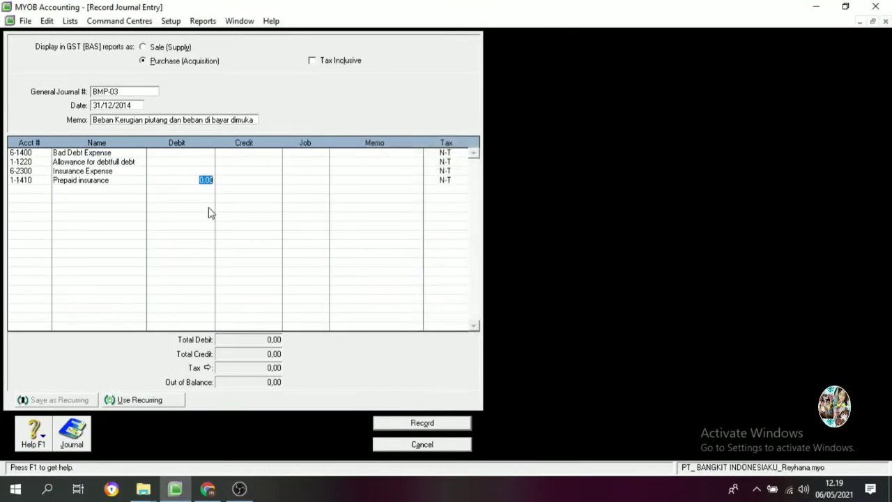
Check the balances of Account Receivable and Allowance for debtfull debt in the accounts list, then return to the journal entry.
left_click(178, 153)
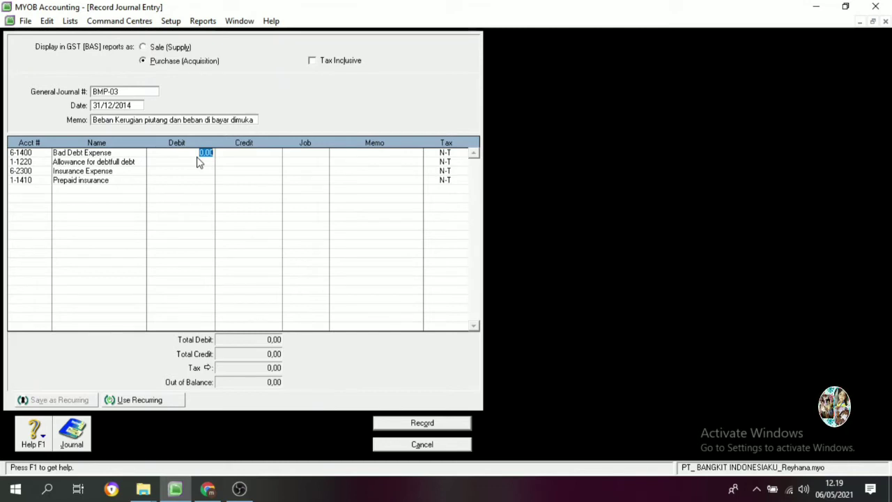
left_click(71, 22)
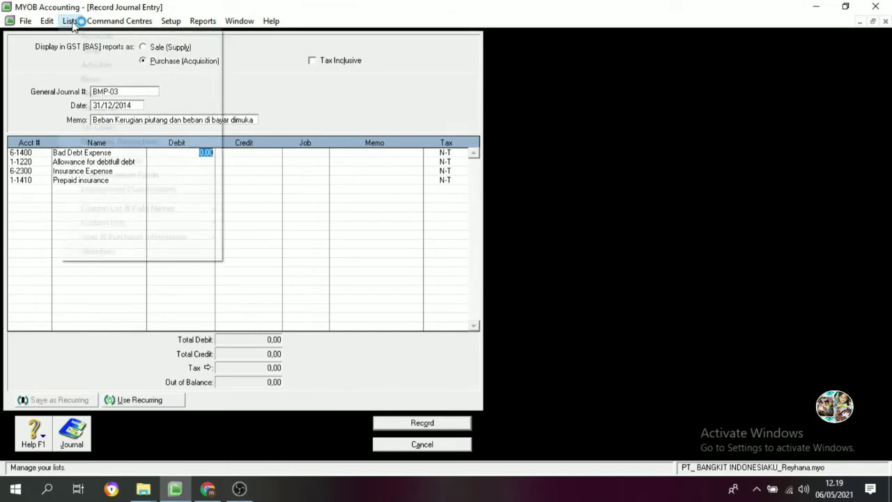
left_click(76, 34)
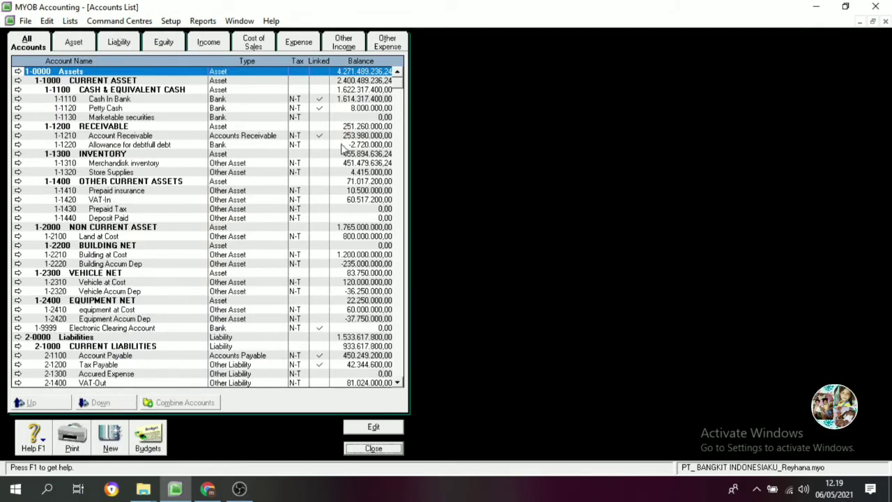
left_click(364, 137)
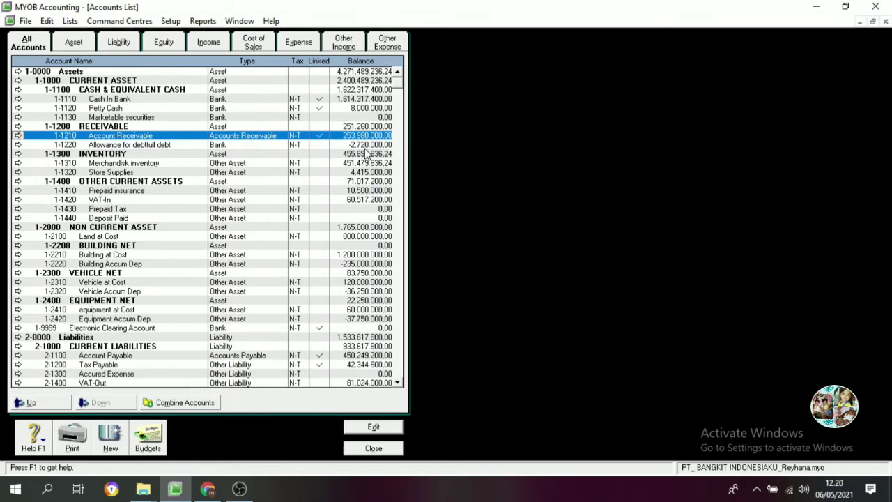
left_click(392, 450)
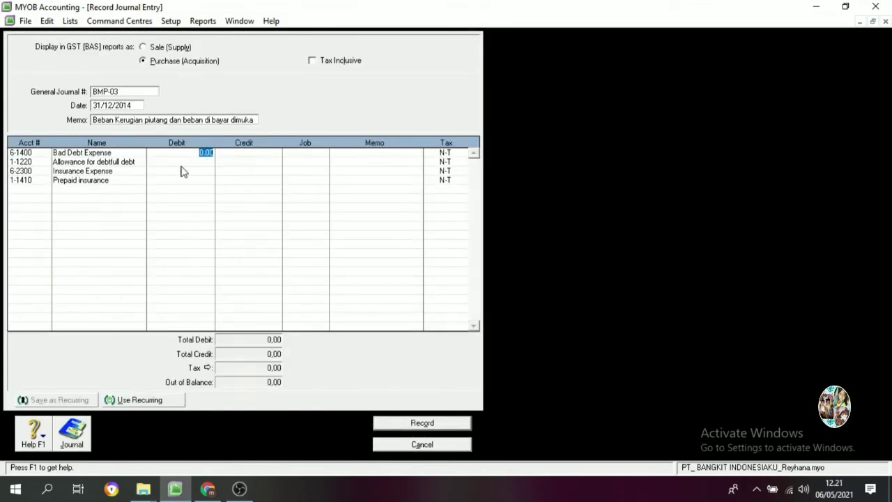
Debit Bad Debt Expense with 2.359.600 and credit the same amount to Allowance for debtfull debt.
type("2")
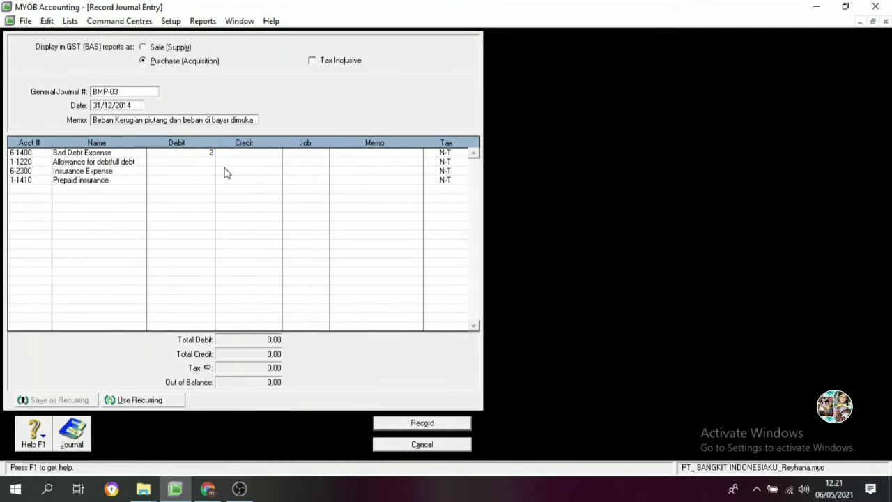
type("35")
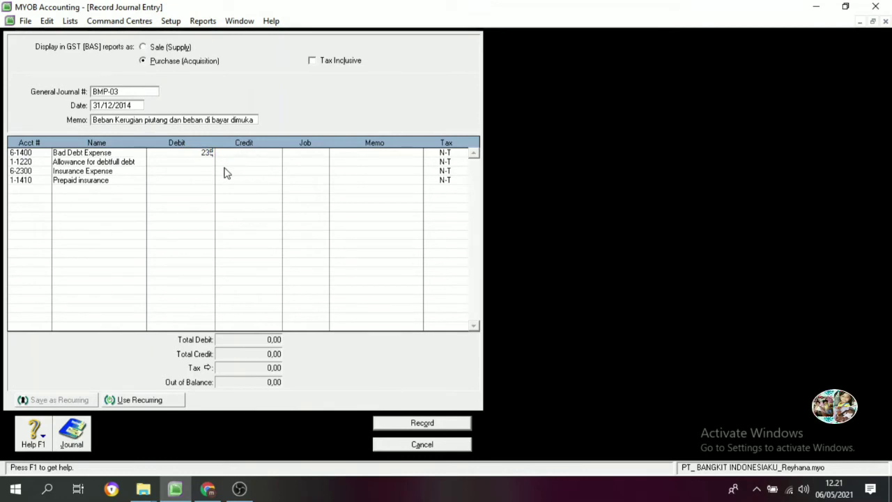
type("9600")
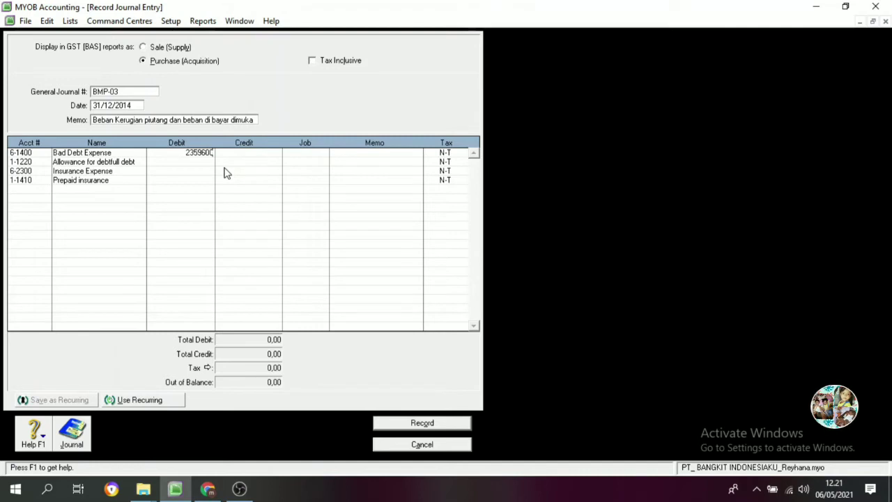
key("Tab")
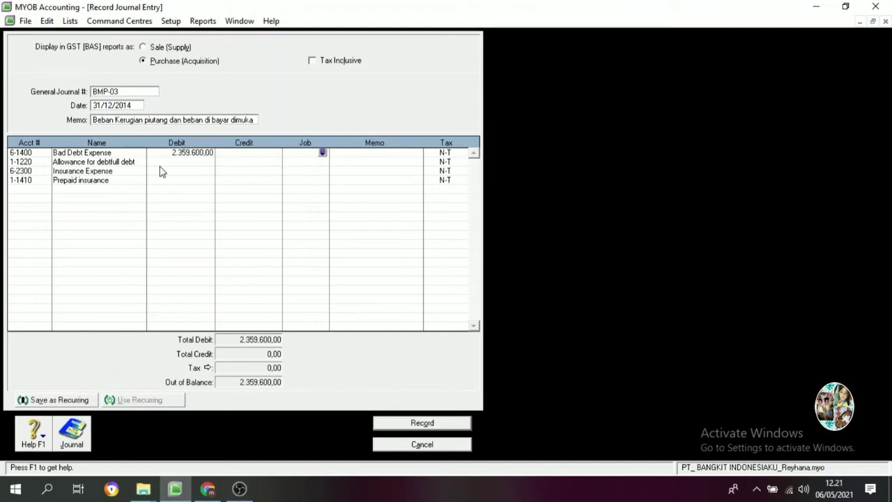
left_click(264, 162)
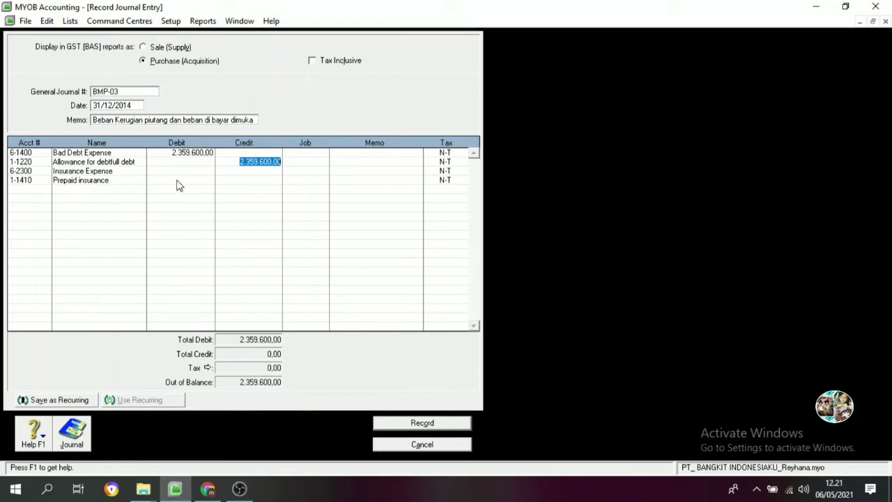
Debit Insurance Expense and credit Prepaid insurance with 3.500.000, then record the journal entry.
left_click(206, 170)
type("2")
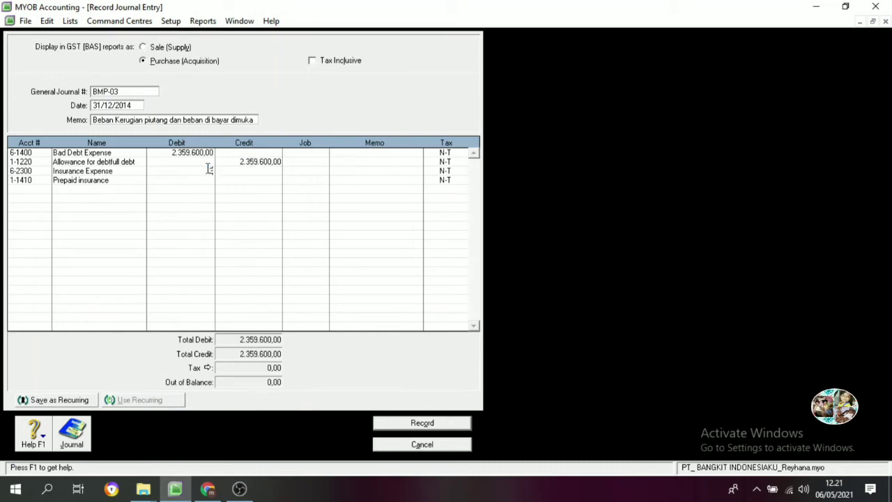
type("500000")
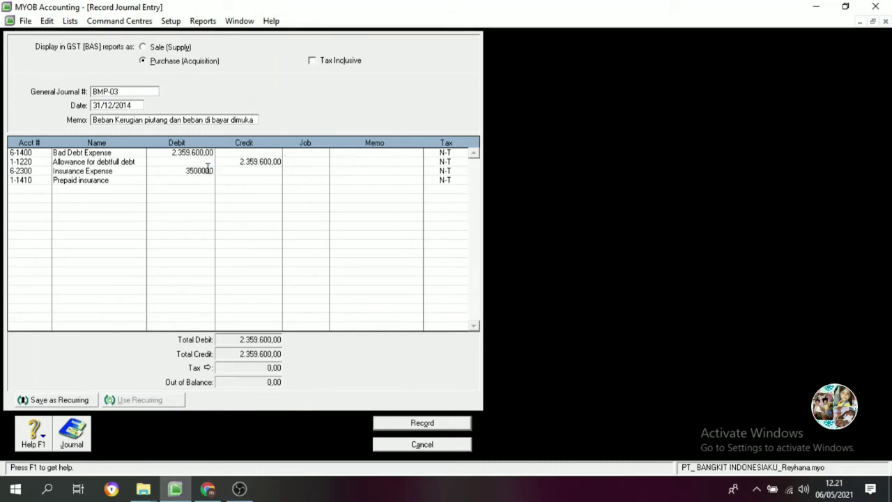
key("Tab")
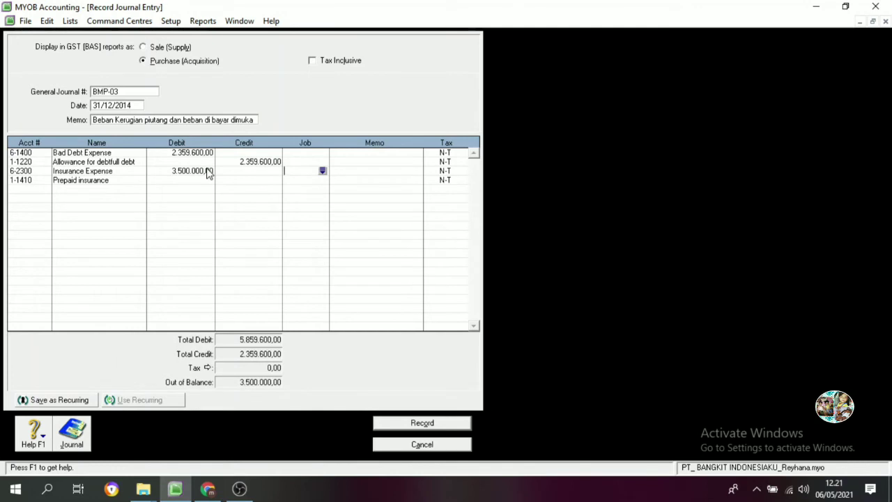
left_click(255, 181)
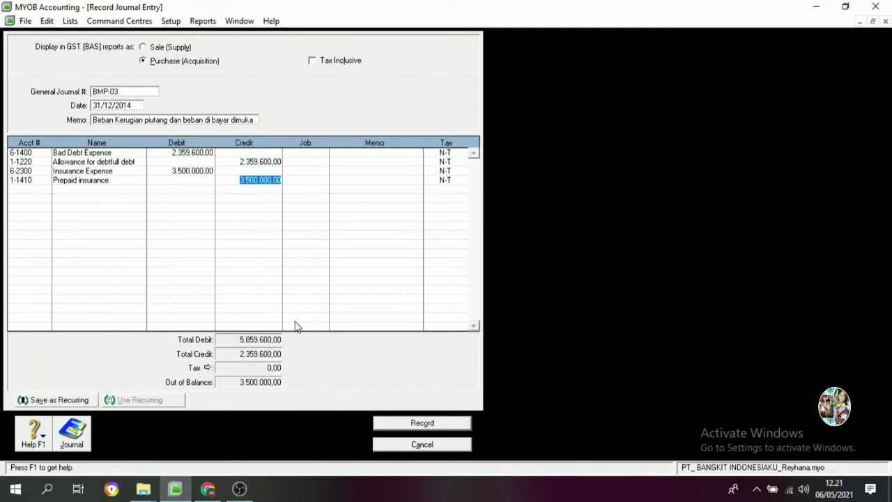
key("Tab")
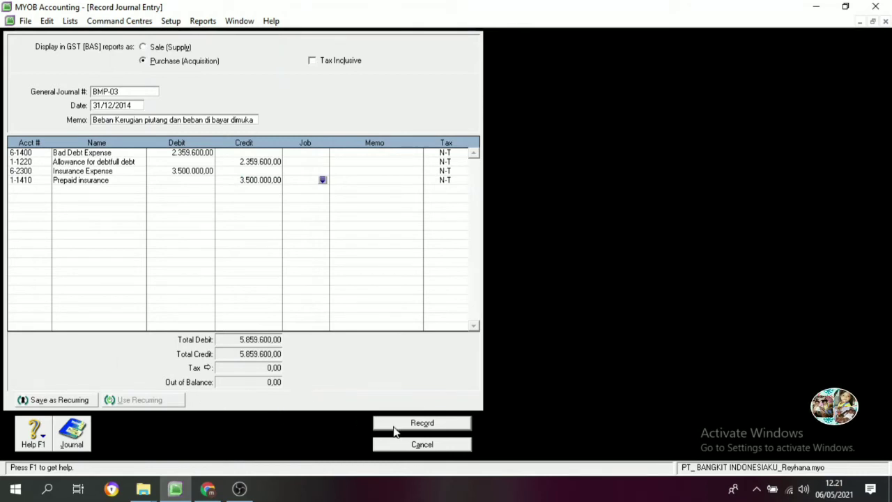
left_click(423, 423)
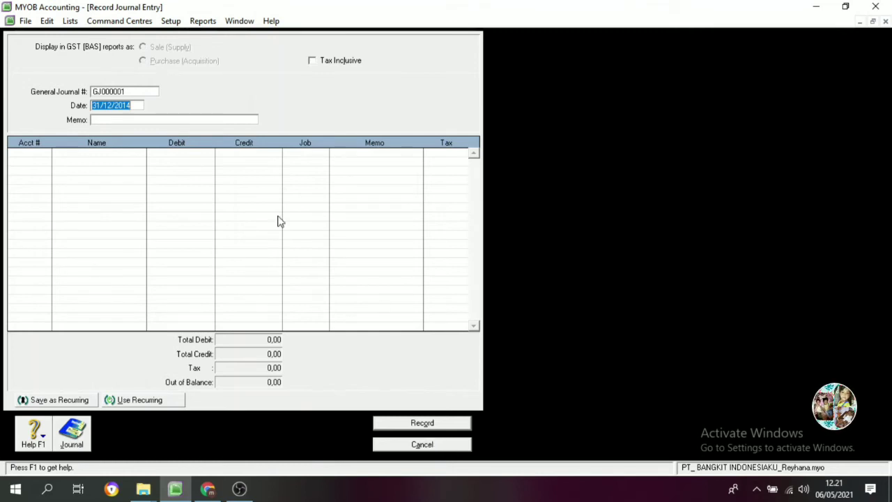
Set the journal number of the new general journal entry to BMP-4.
left_click(132, 90)
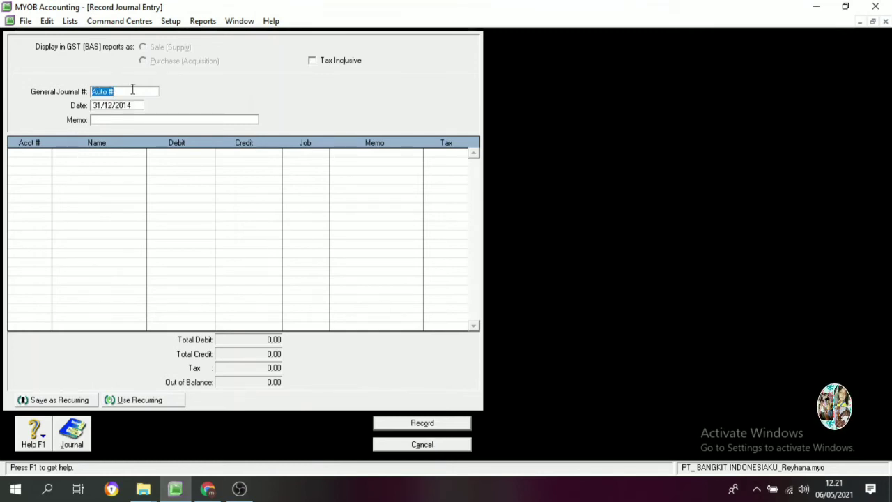
key("BackSpace")
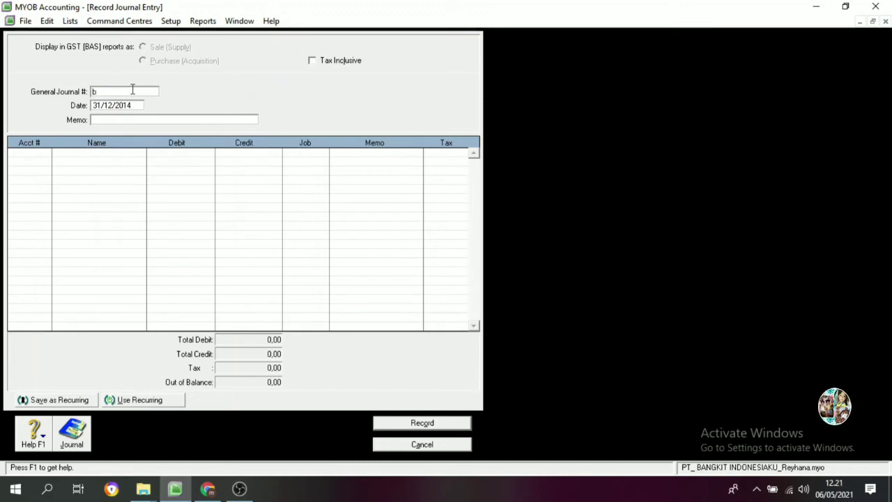
type("BM")
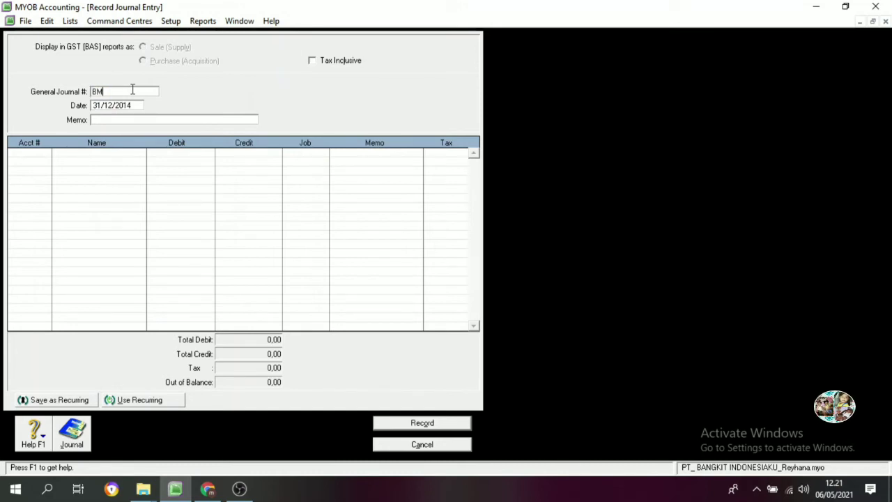
type("P-4")
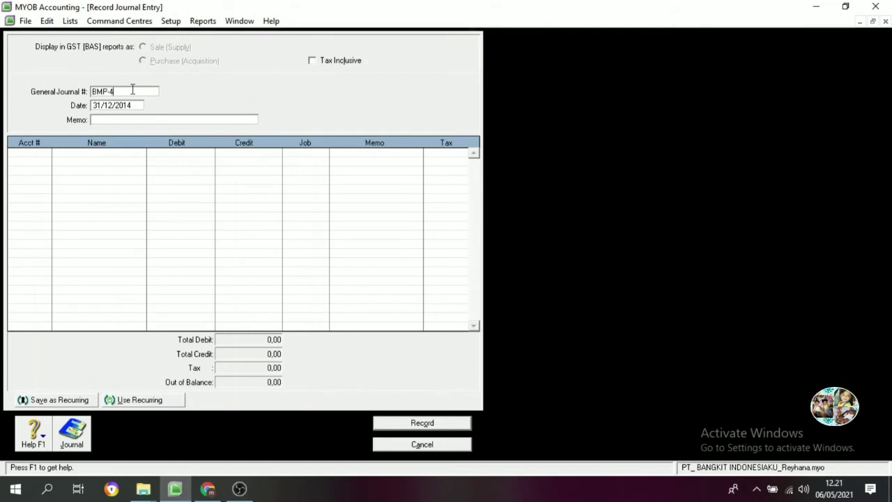
key("Tab")
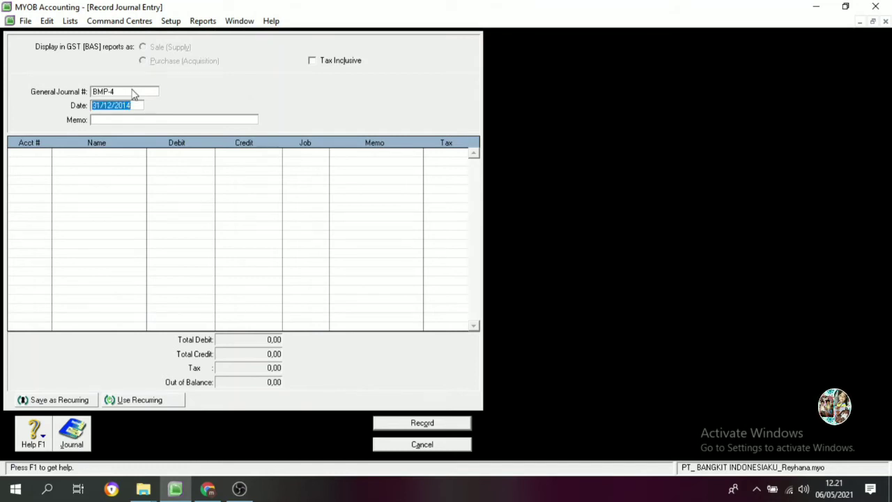
Enter "Beban Penyusutan aktiva tetap" as the memo of journal entry BMP-4.
left_click(108, 120)
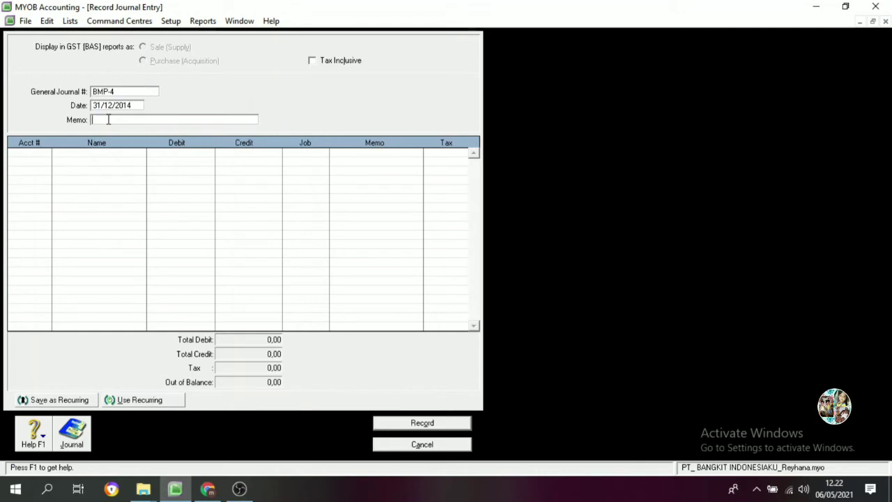
type("bEBAN")
key("BackSpace")
key("BackSpace")
key("BackSpace")
key("BackSpace")
key("BackSpace")
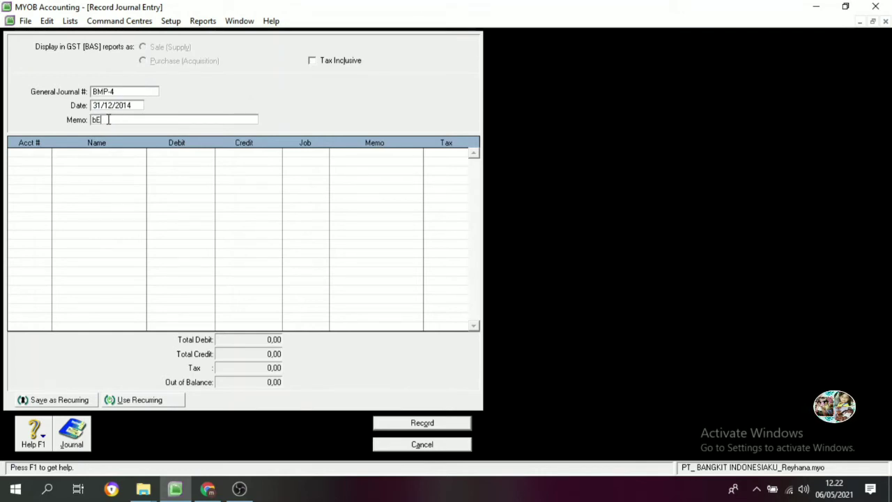
type("Beban P")
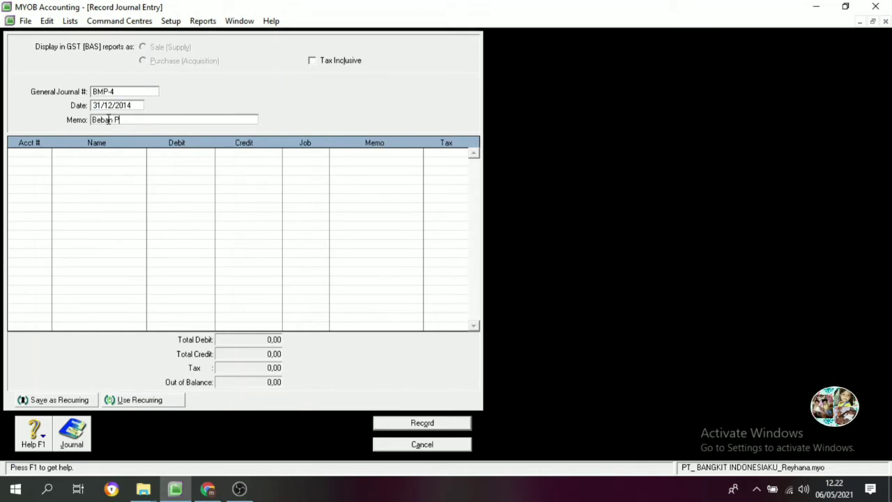
type("enyusutan akt")
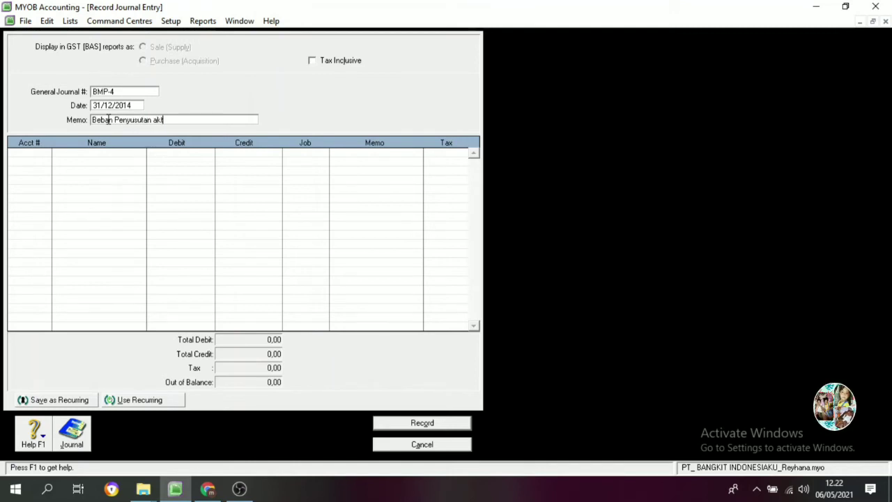
type("iva tetap")
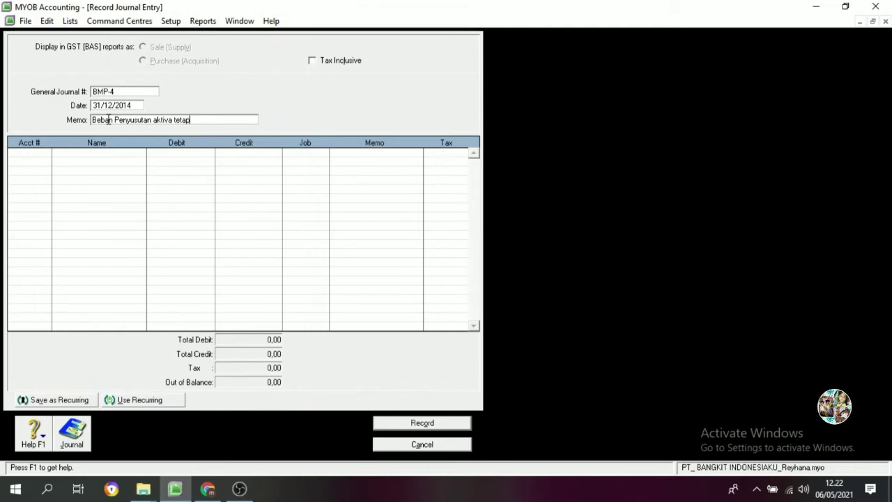
Add account 6-2210 Depreciation Expense-Building as the first journal line with a debit of 5.000.000.
left_click(50, 157)
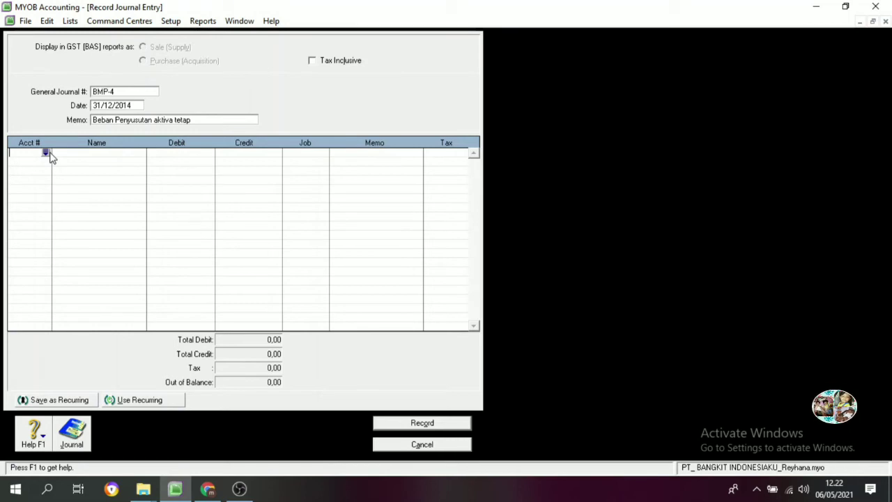
left_click(46, 153)
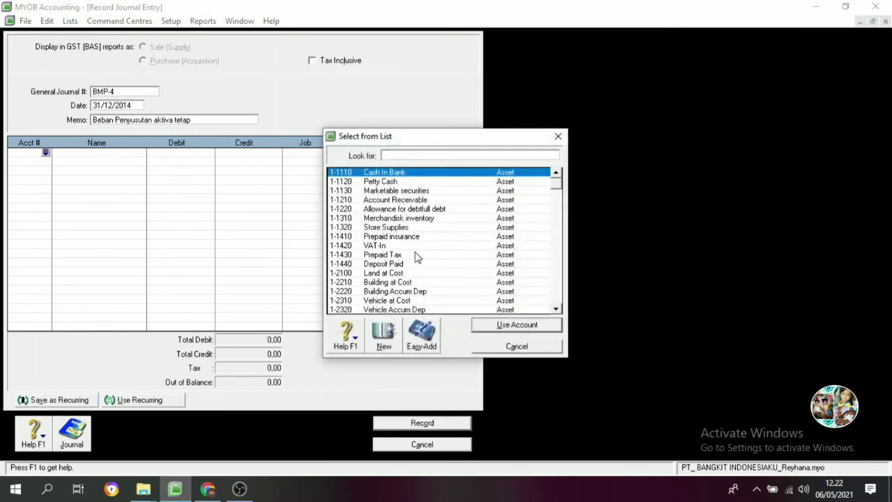
scroll(414, 248, "down", 2)
scroll(409, 249, "down", 15)
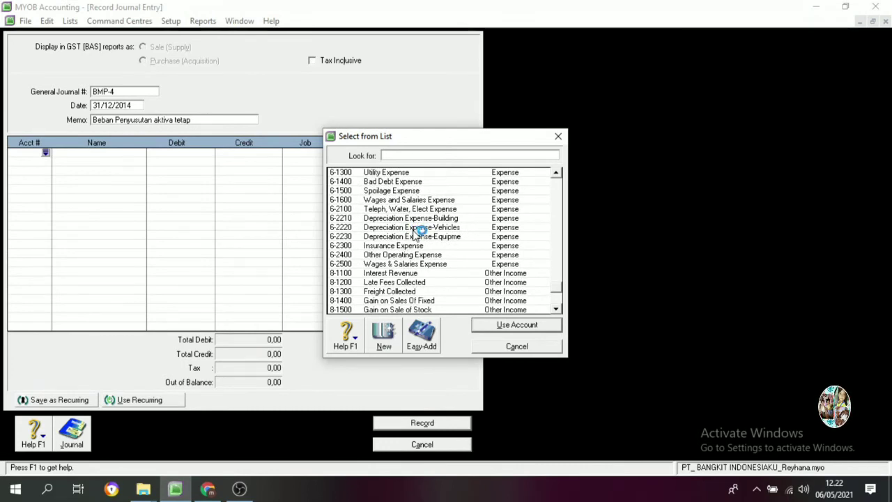
left_click(439, 218)
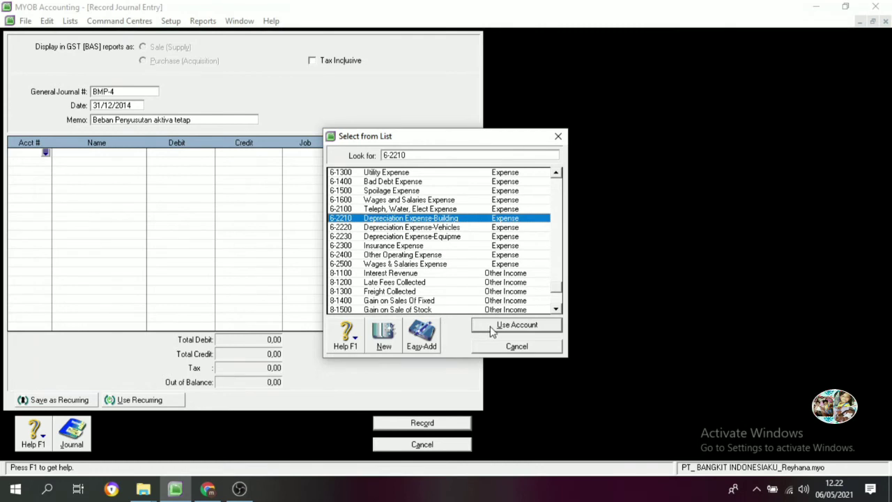
left_click(492, 325)
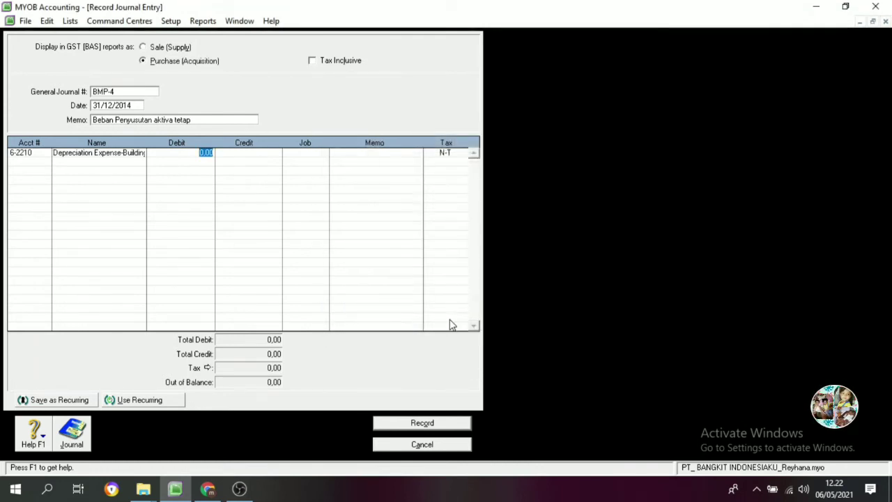
type("500000")
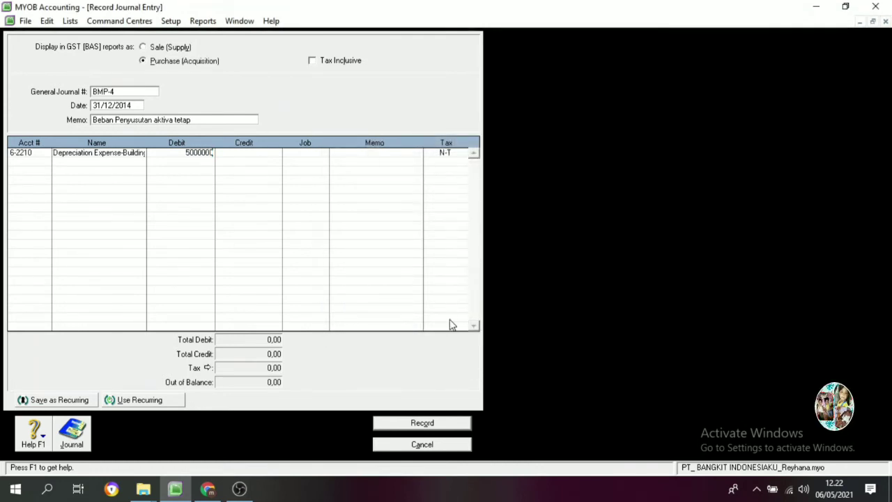
key("Tab")
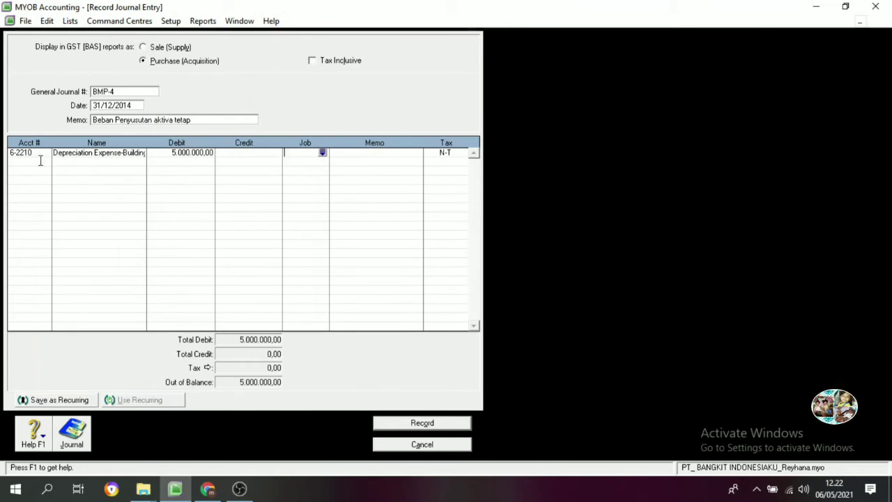
Add account 1-2220 Building Accum Dep on the second journal line with a credit of 5.000.000.
left_click(44, 165)
left_click(46, 163)
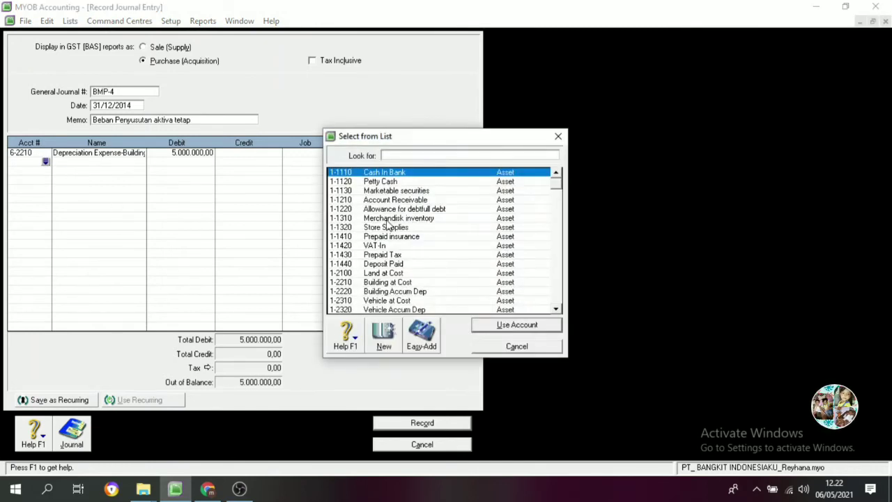
scroll(387, 228, "down", 5)
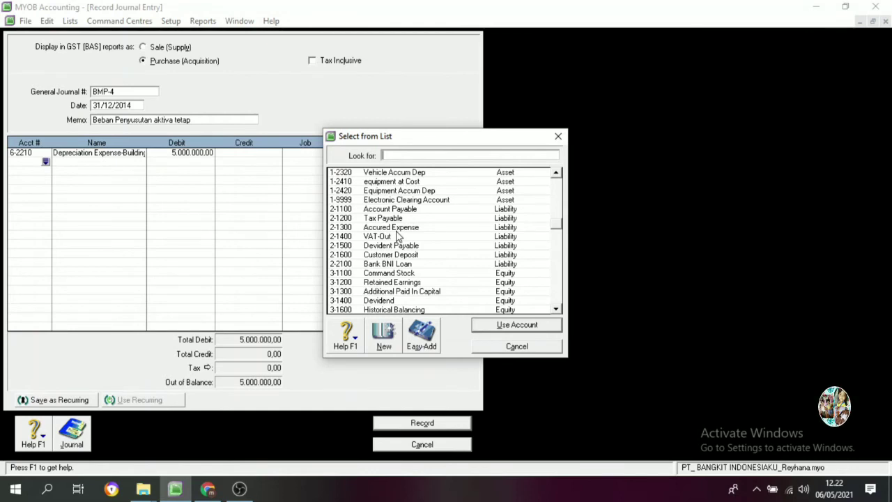
scroll(397, 237, "down", 2)
scroll(397, 237, "up", 5)
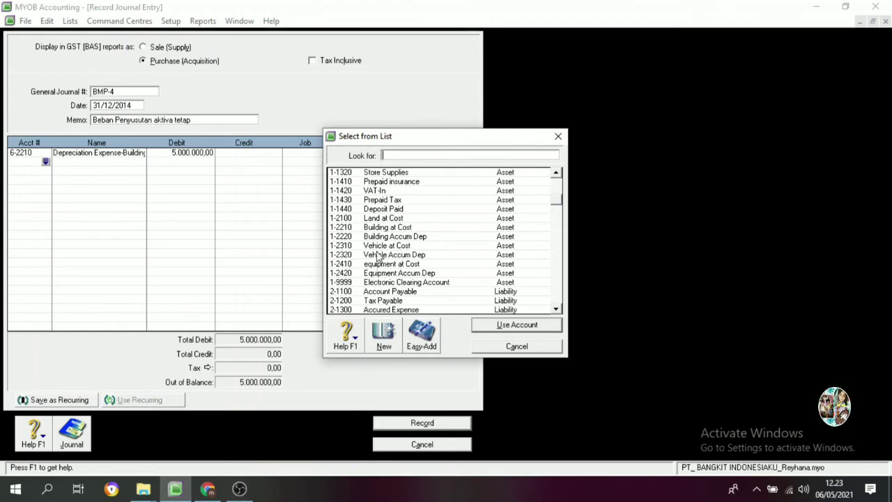
scroll(382, 240, "down", 6)
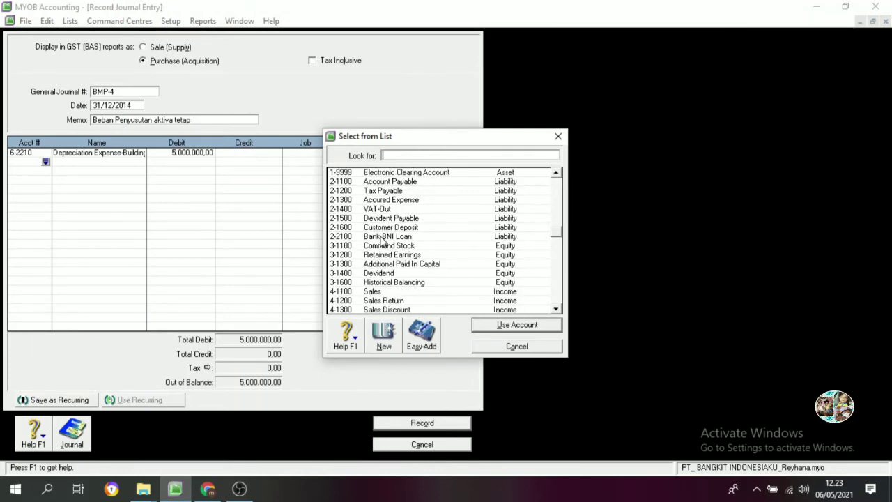
scroll(382, 240, "down", 6)
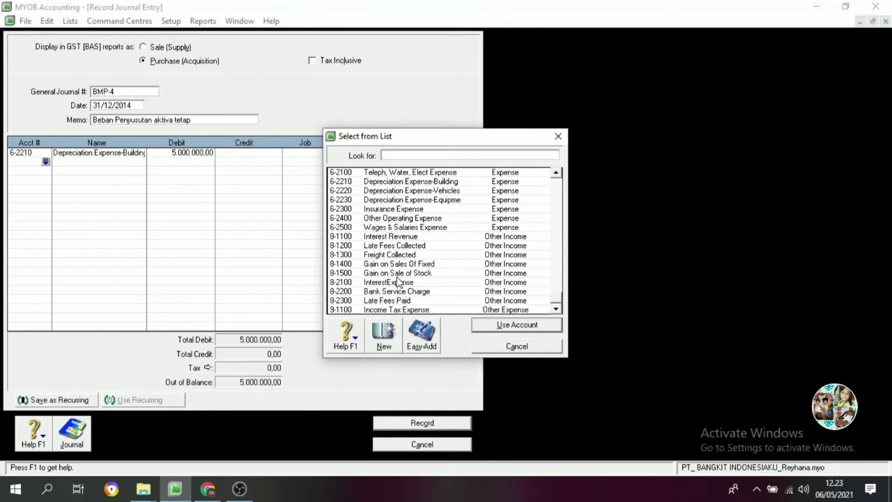
scroll(397, 258, "up", 10)
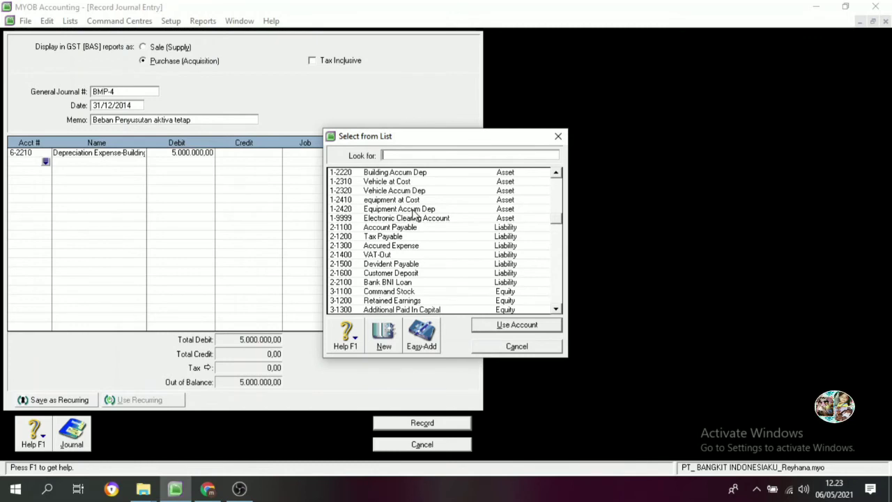
type("1-2420")
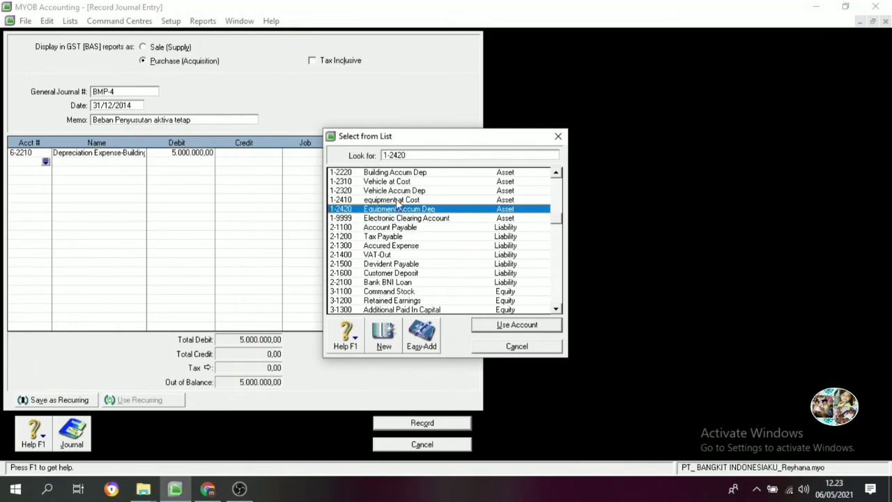
left_click(401, 174)
scroll(404, 201, "up", 2)
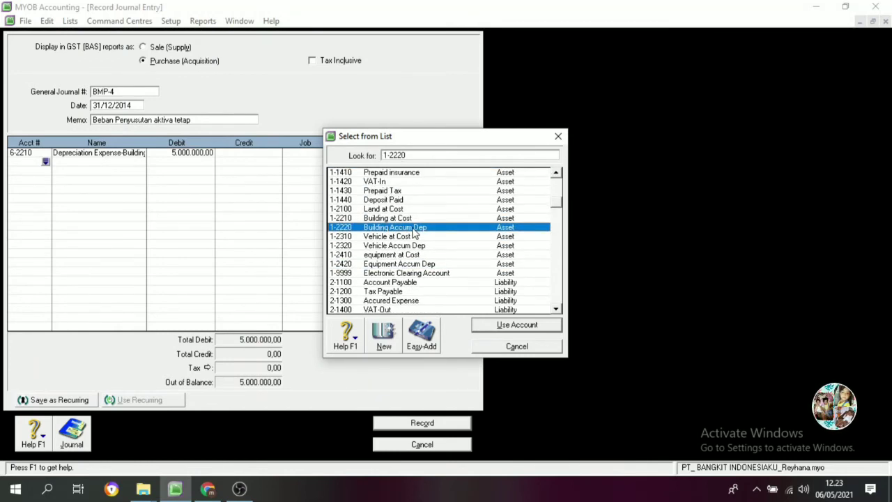
left_click(528, 326)
key("Tab")
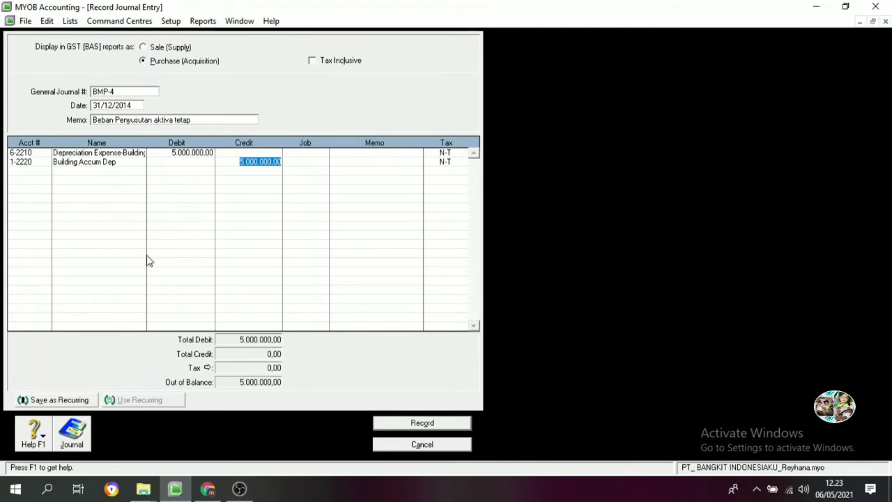
Add account 6-2220 Depreciation Expense-Vehicles on the third journal line with a debit of 1.250.000.
left_click(26, 174)
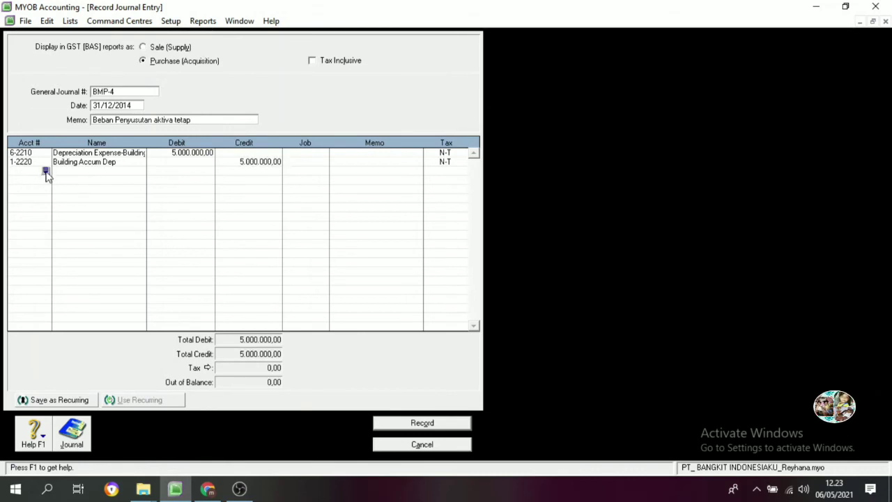
left_click(46, 171)
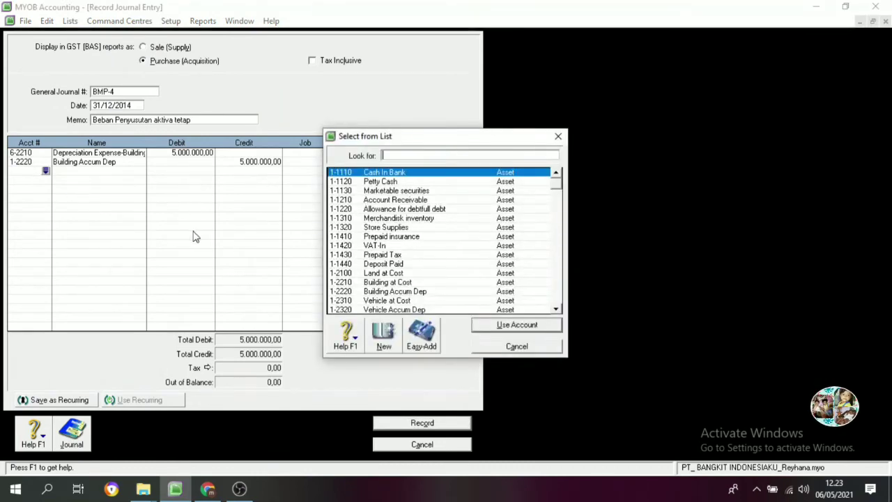
scroll(403, 230, "down", 15)
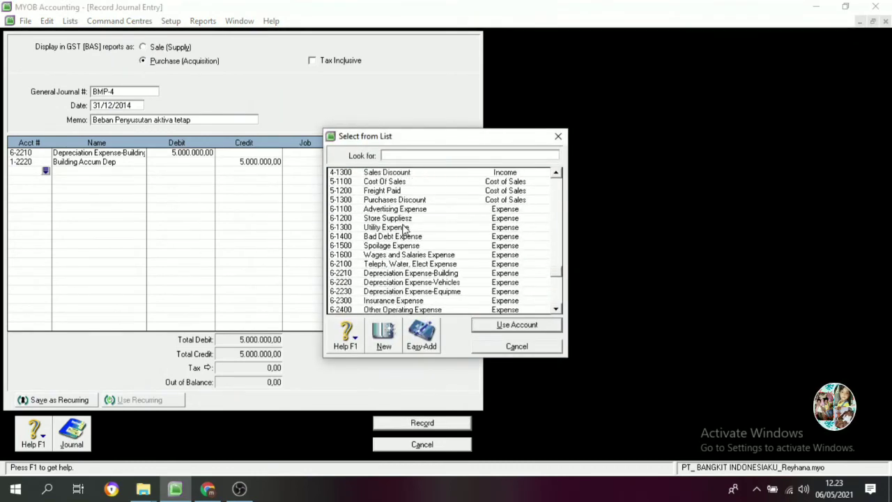
scroll(405, 232, "down", 1)
scroll(405, 232, "up", 2)
scroll(405, 251, "down", 1)
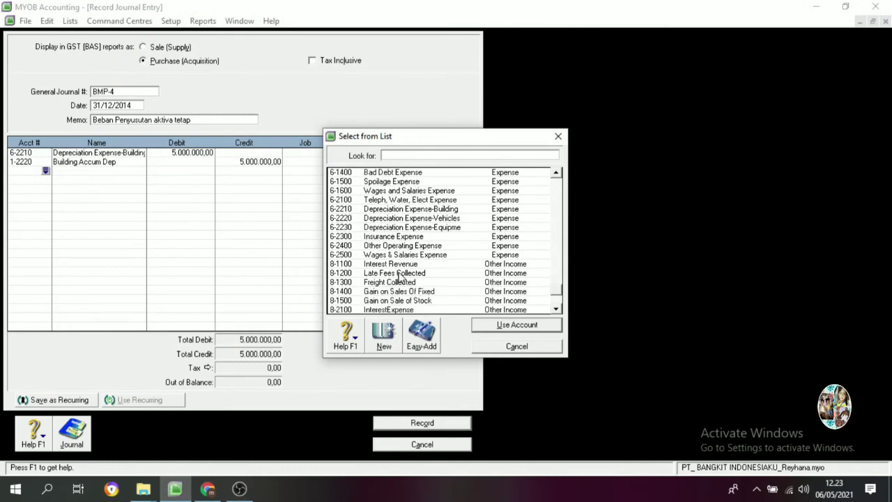
left_click(404, 219)
left_click(519, 326)
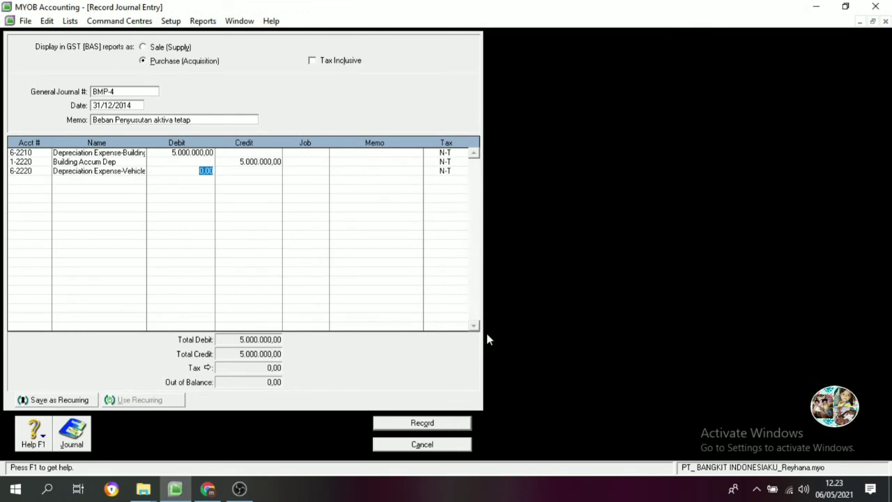
type("1250000")
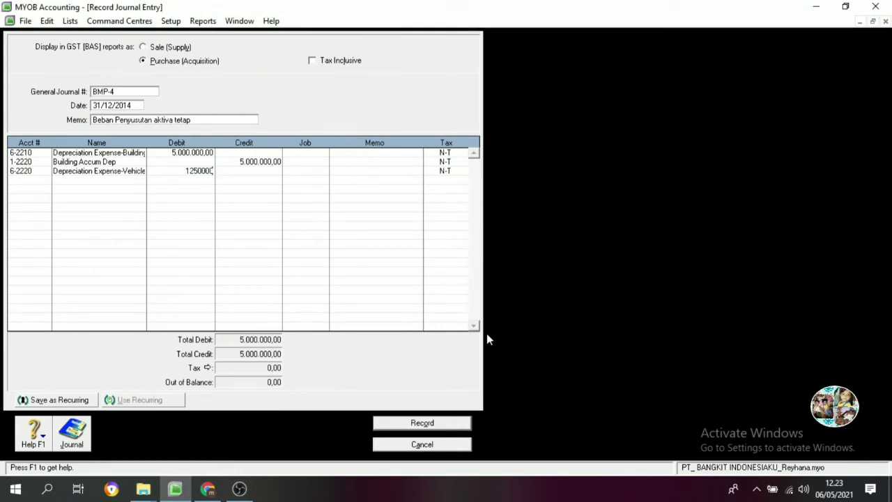
key("Tab")
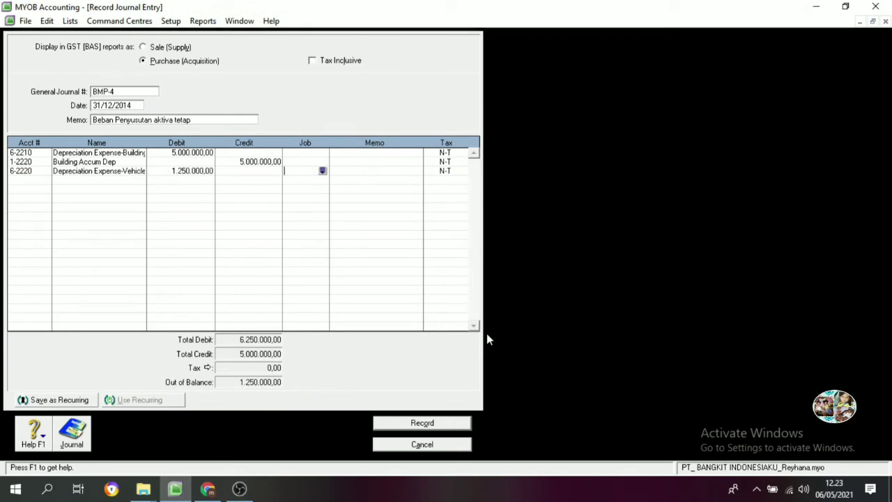
Add account 1-2320 Vehicle Accum Dep on the fourth journal line with a credit of 1.250.000.
left_click(42, 181)
left_click(45, 180)
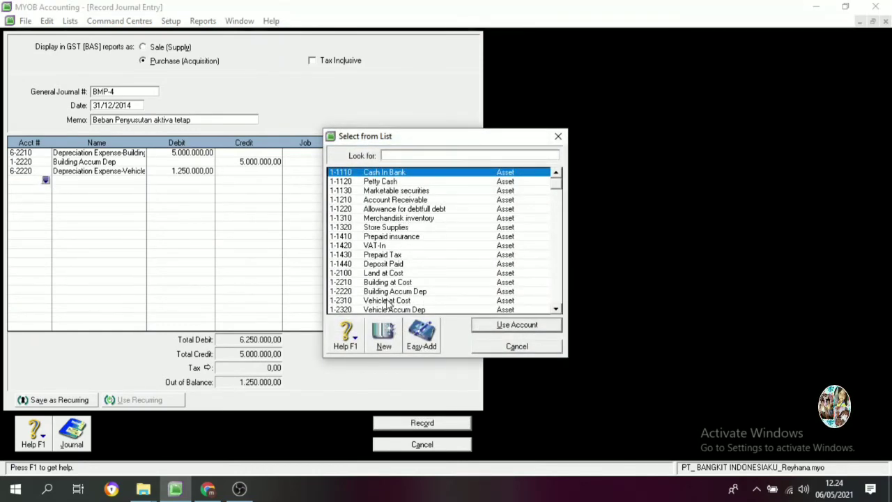
type("1-2320")
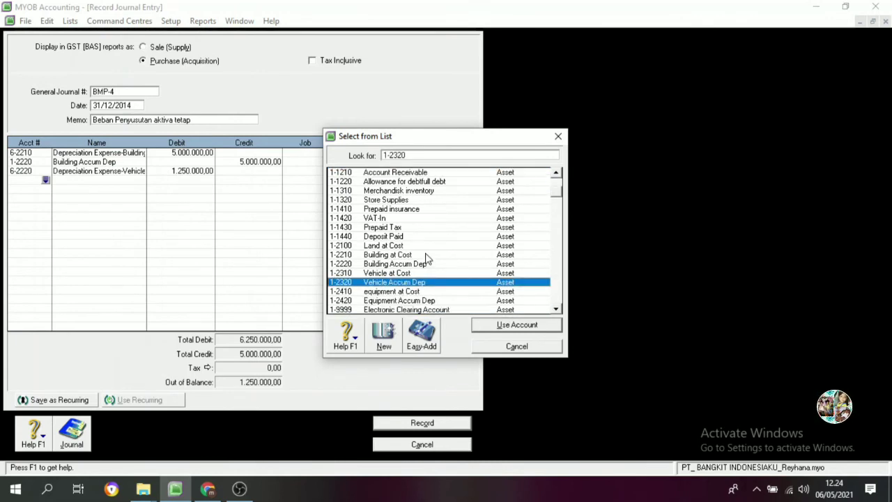
left_click(503, 326)
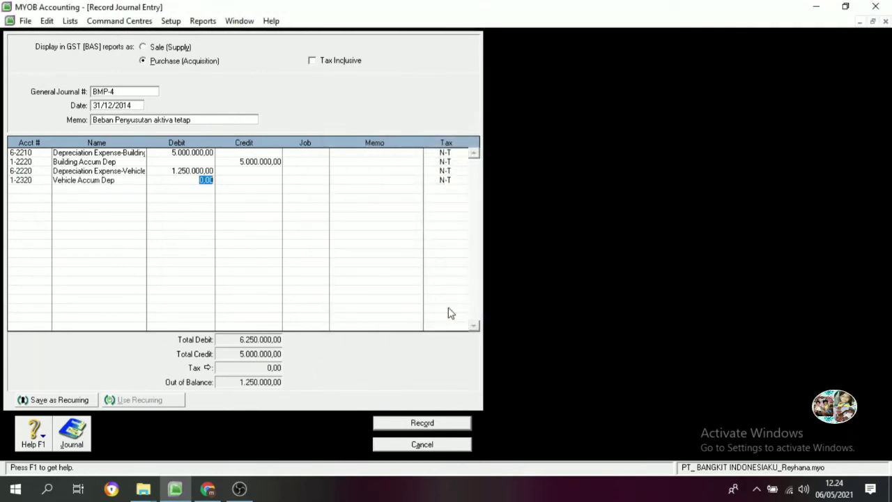
key("Tab")
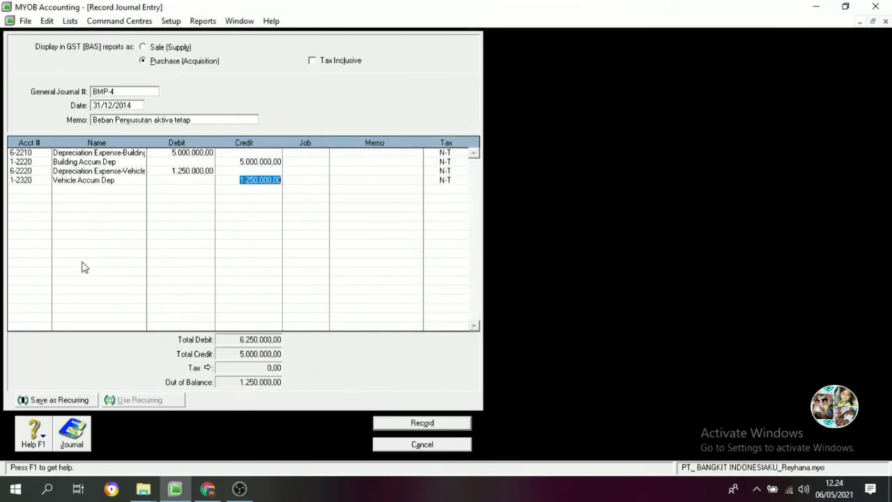
Add account 6-2230 Depreciation Expense-Equipment on the fifth journal line with a debit of 1.250.000.
left_click(40, 189)
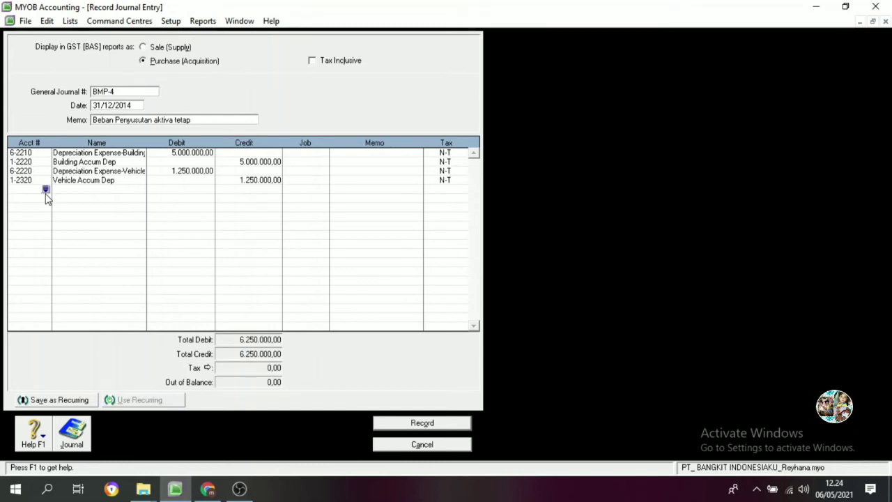
left_click(45, 189)
scroll(447, 262, "down", 6)
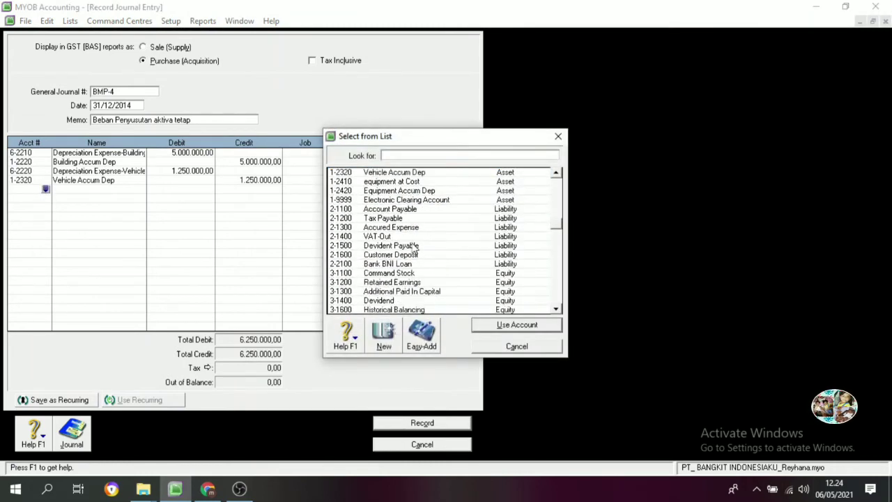
scroll(446, 262, "down", 5)
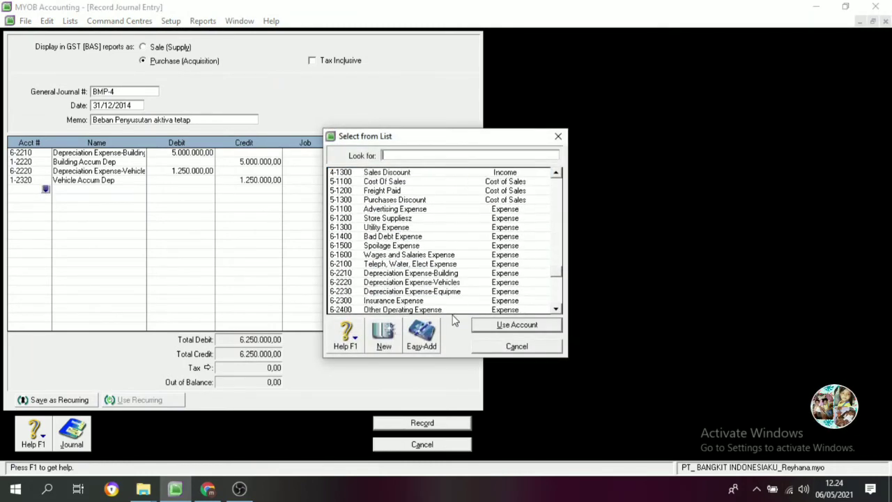
type("6-2230")
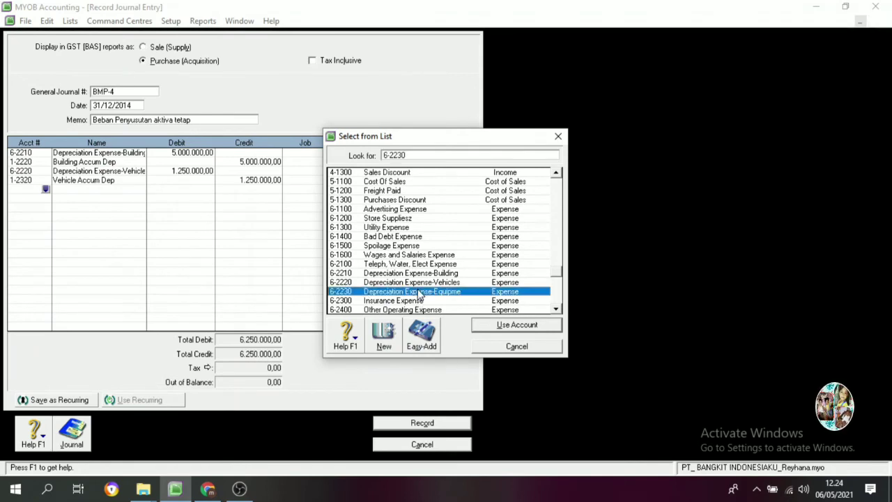
left_click(500, 327)
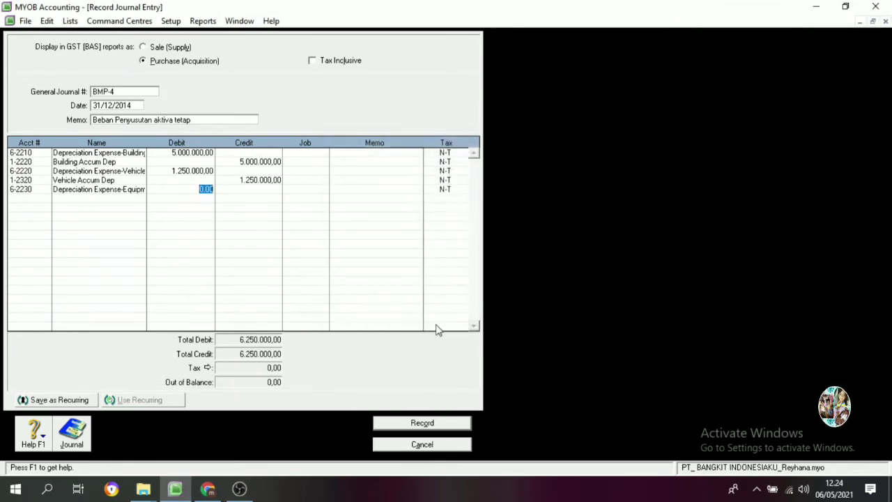
type("1.2")
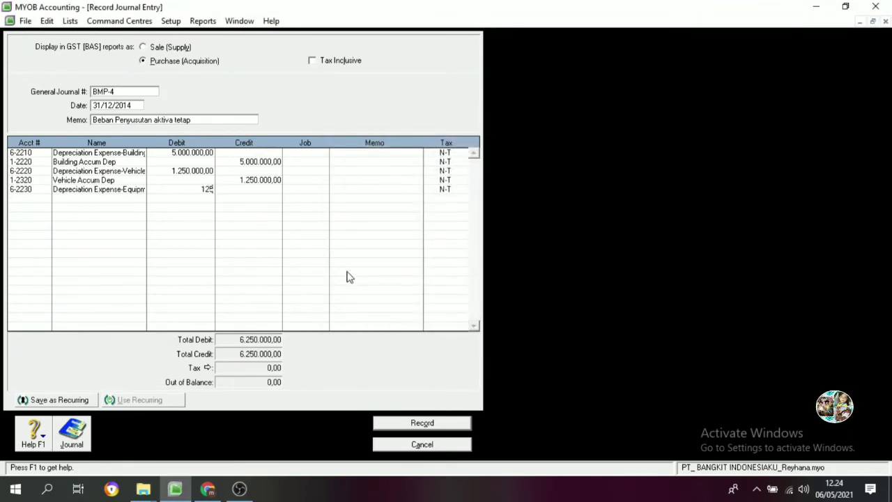
type("50.000")
key("Tab")
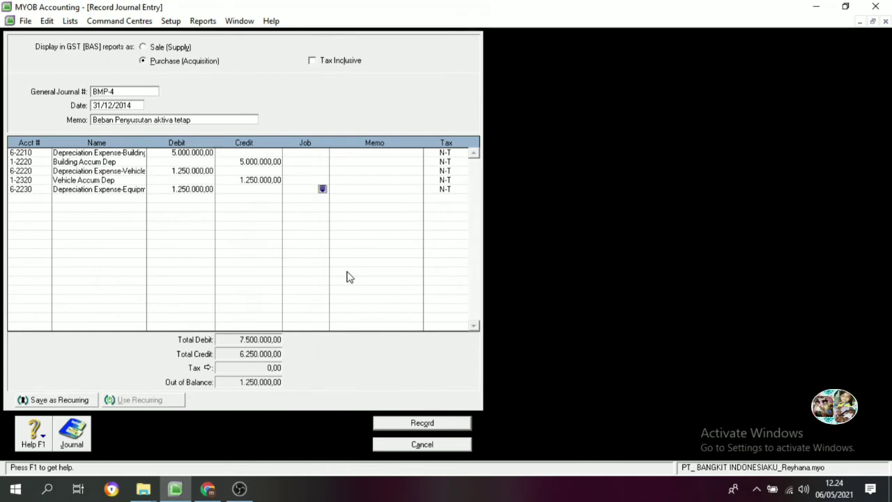
Add account 1-2420 Equipment Accum Dep on the sixth journal line.
left_click(22, 198)
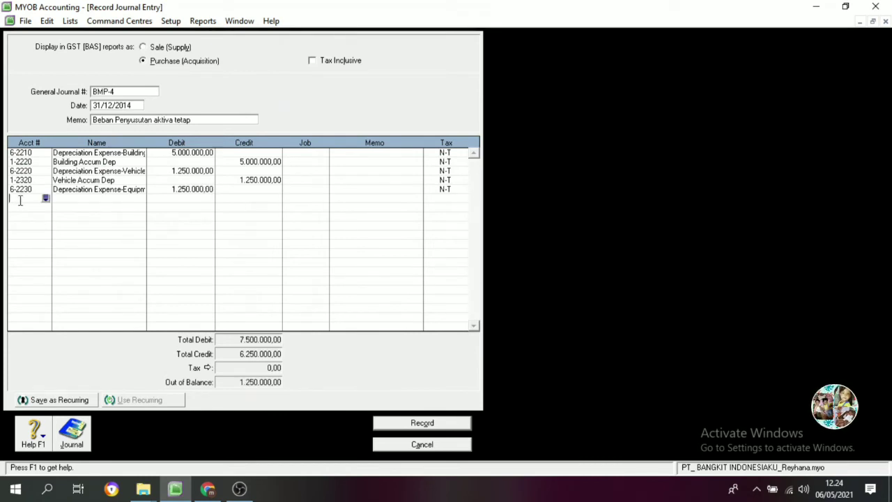
left_click(44, 199)
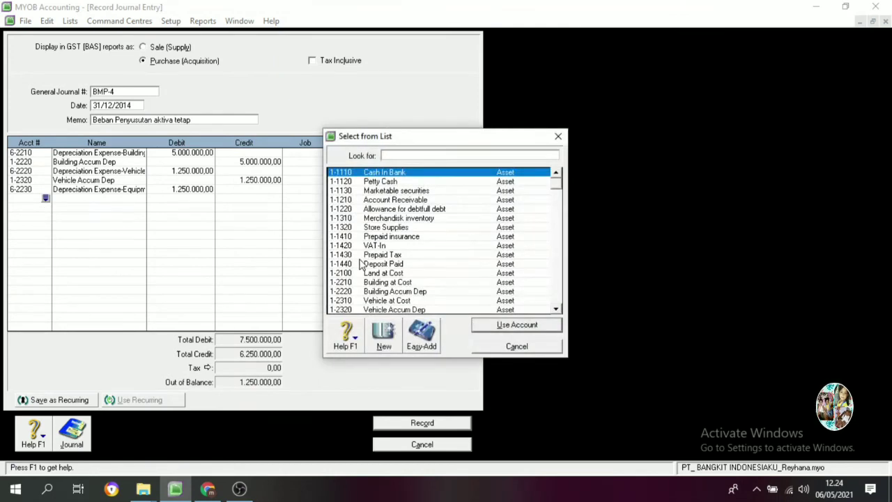
scroll(414, 277, "down", 4)
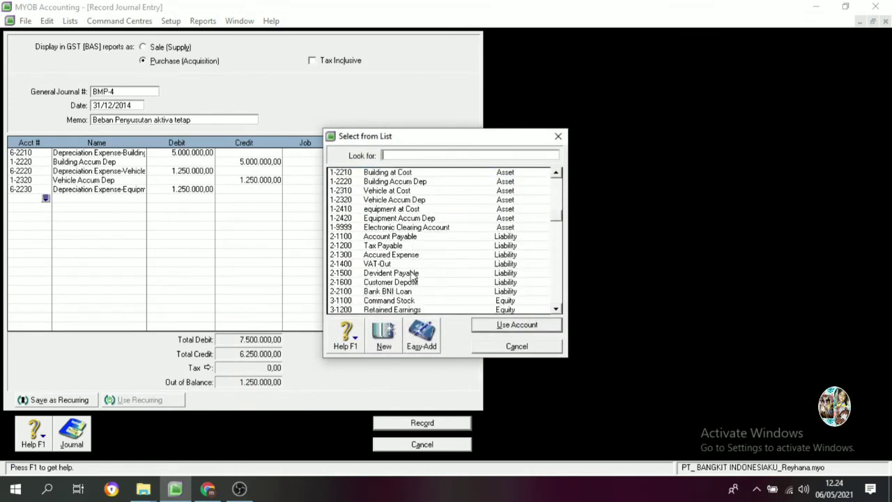
scroll(409, 261, "down", 1)
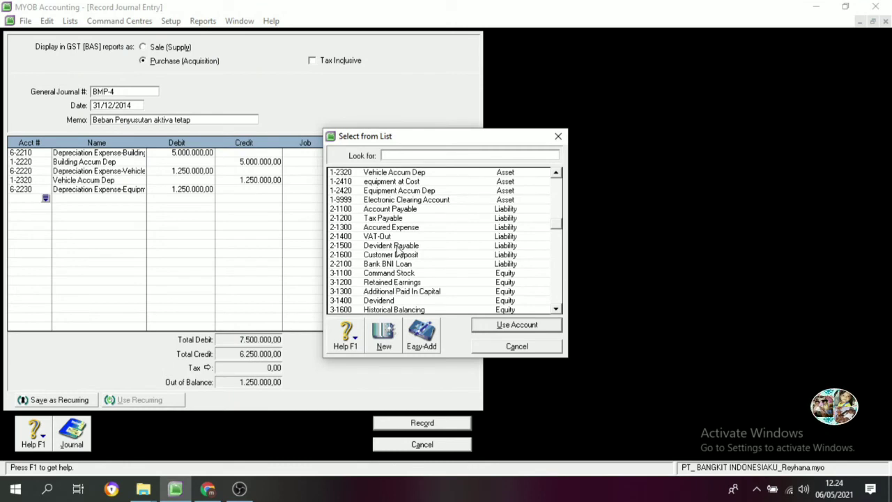
scroll(391, 279, "up", 3)
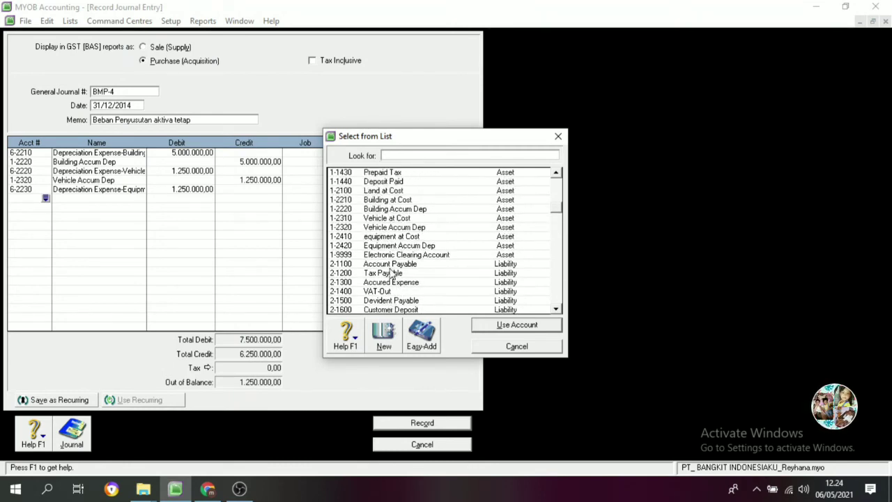
left_click(400, 256)
left_click(399, 248)
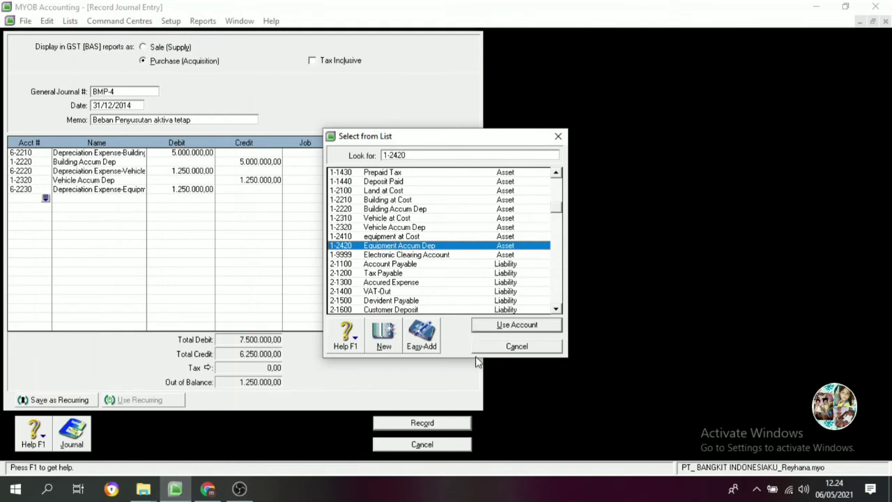
left_click(506, 328)
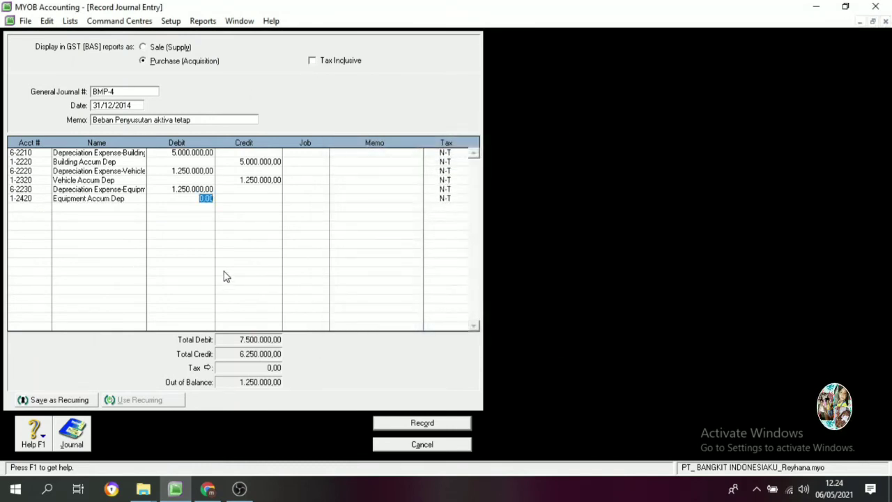
Enter a credit of 1.250.000 for Equipment Accum Dep and record journal BMP-4.
key("Tab")
type("125")
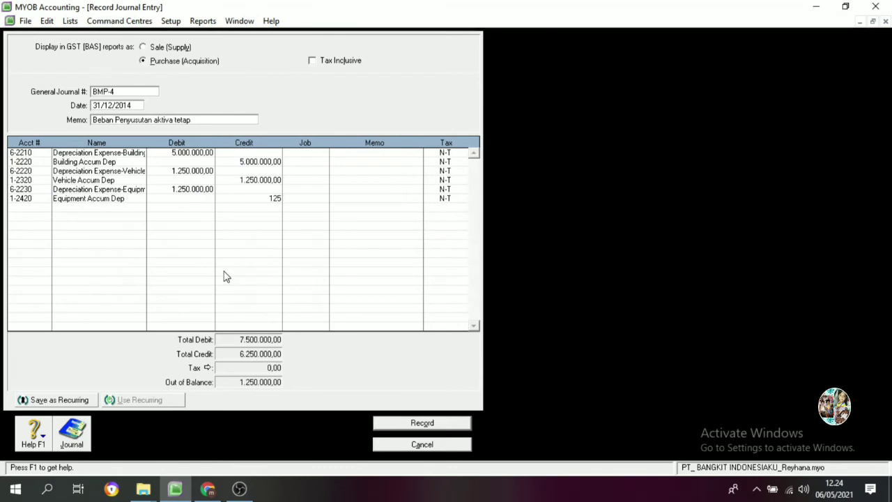
key("Escape")
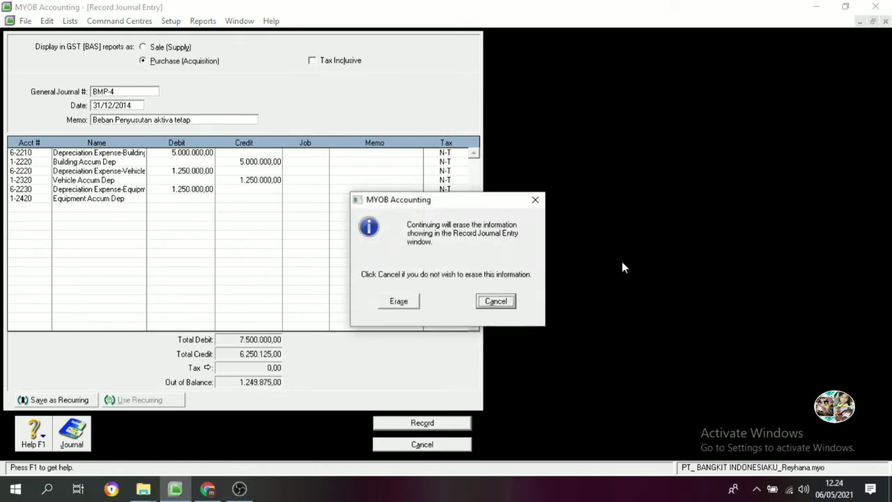
left_click(502, 305)
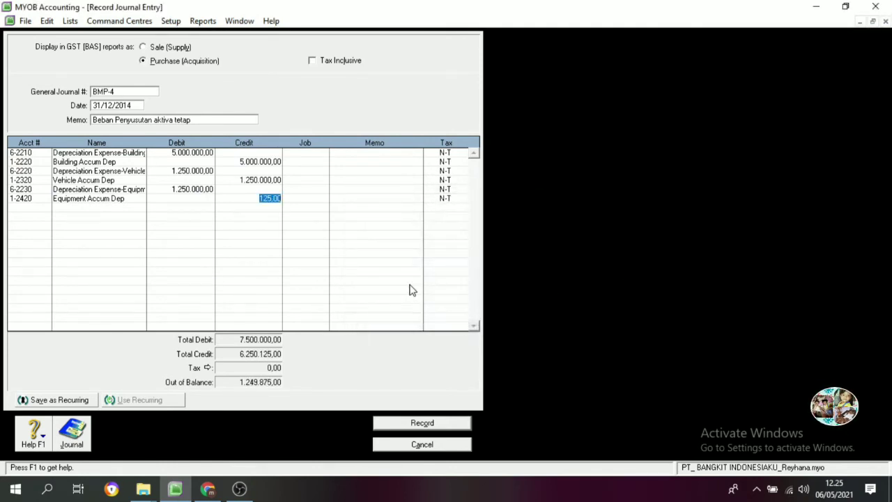
type("125")
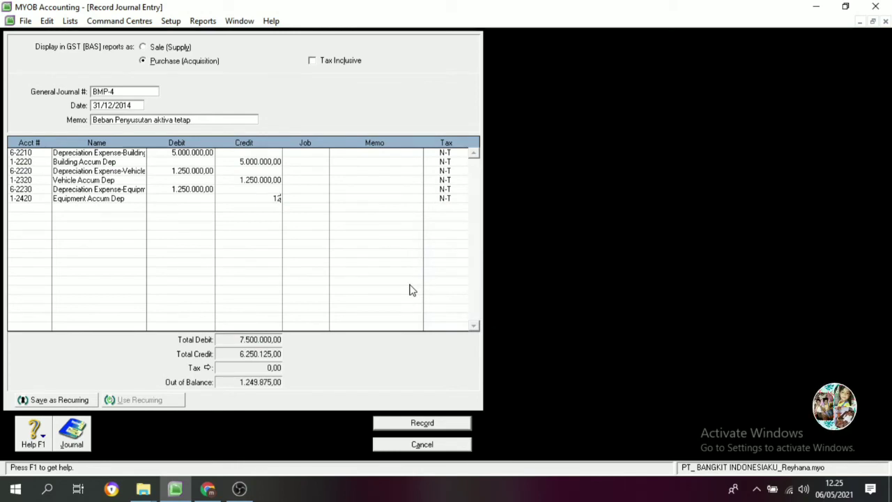
key("Tab")
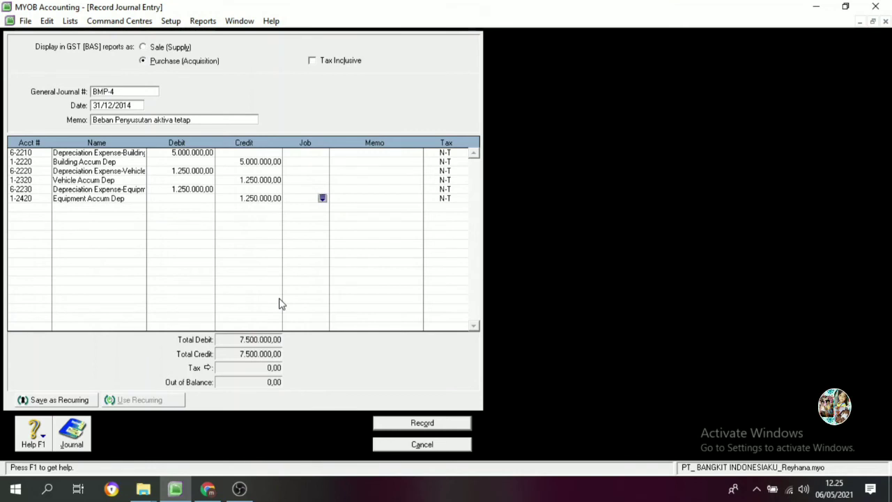
left_click(399, 430)
left_click(426, 447)
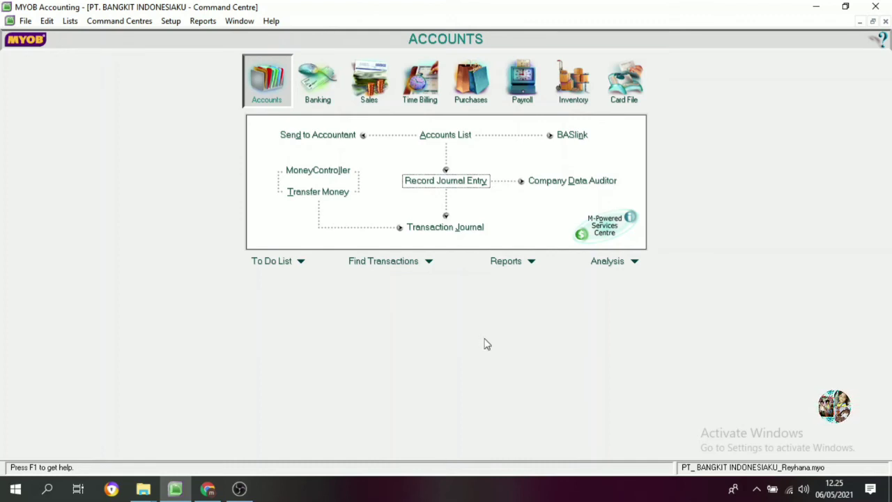
Start a new journal entry numbered BMP-05, keeping the date 31/12/2014.
left_click(456, 179)
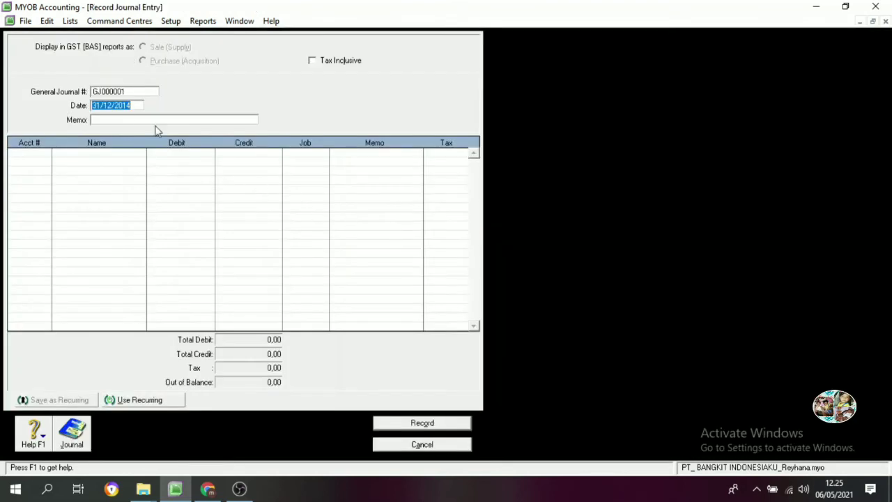
left_click(125, 92)
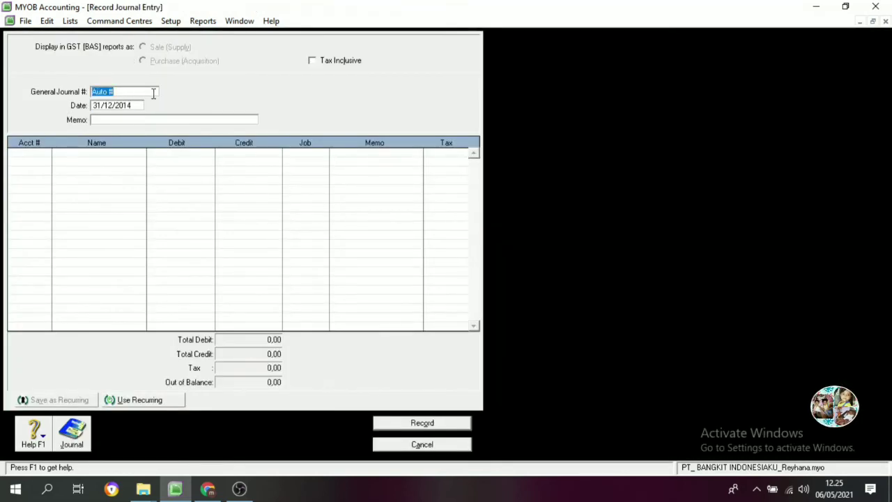
type("BM")
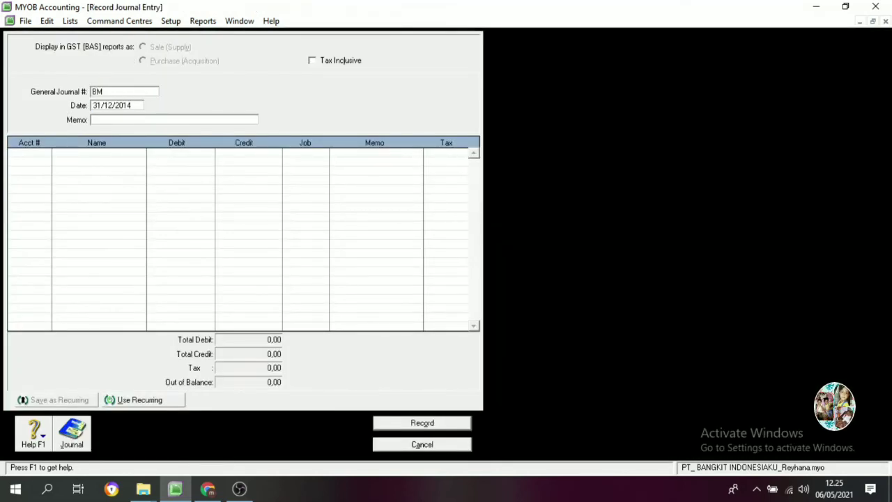
type("P-05")
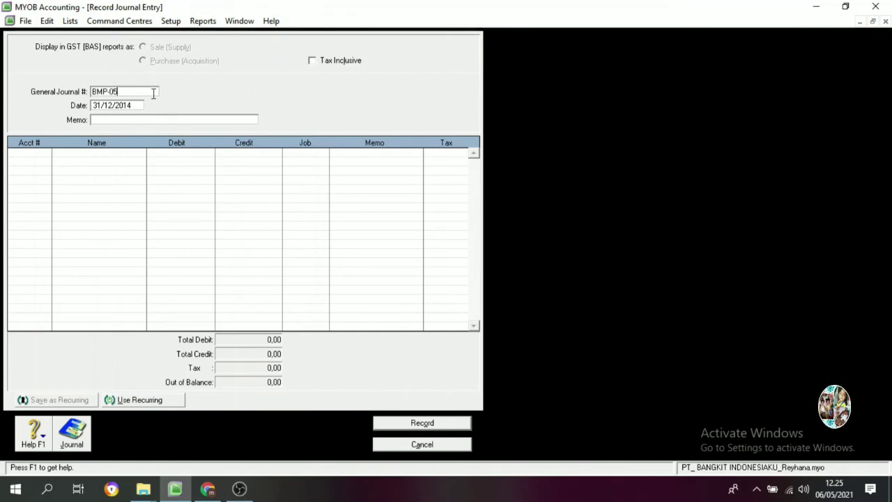
key("Tab")
key("Tab")
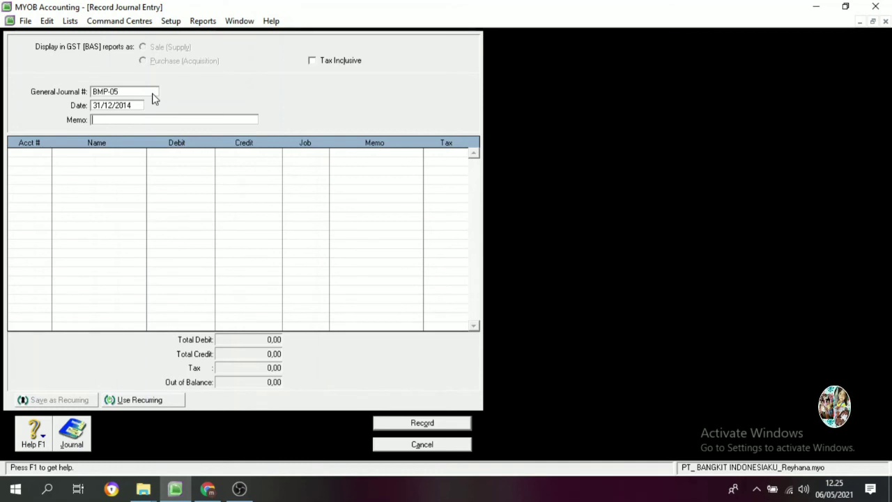
Enter the memo "Penyesuaian Beban Listrik" for journal BMP-05.
type("bEBAN")
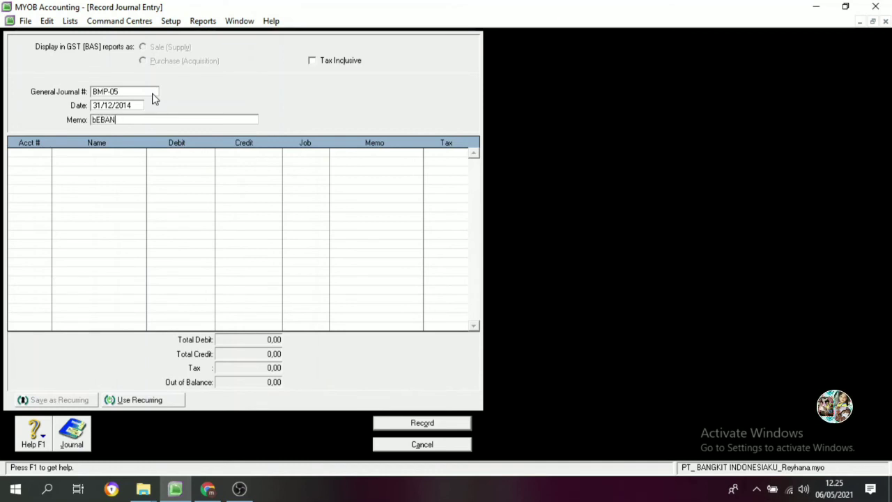
key("BackSpace")
key("BackSpace")
key("BackSpace")
key("BackSpace")
key("BackSpace")
type("Pen")
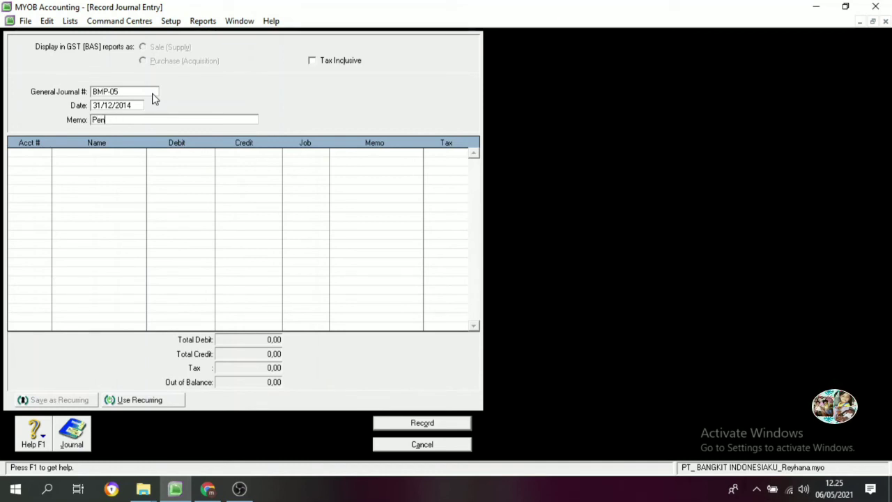
type("yesuaian Beban ")
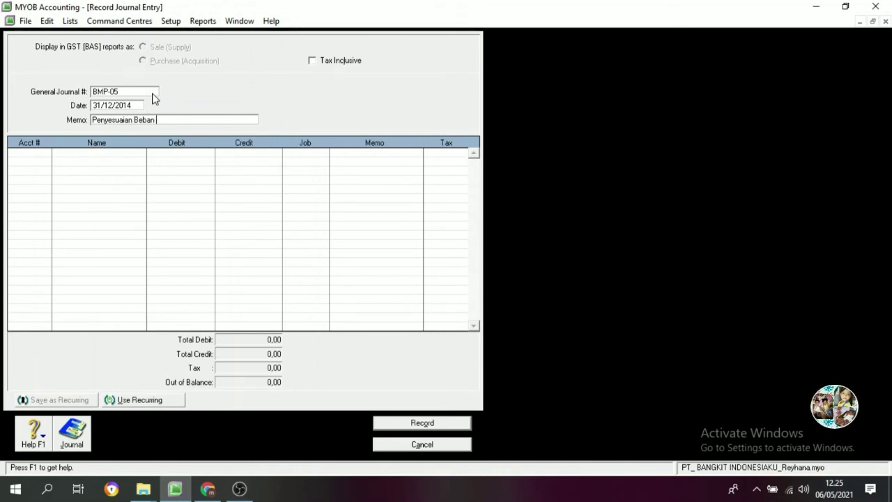
type("Listrik")
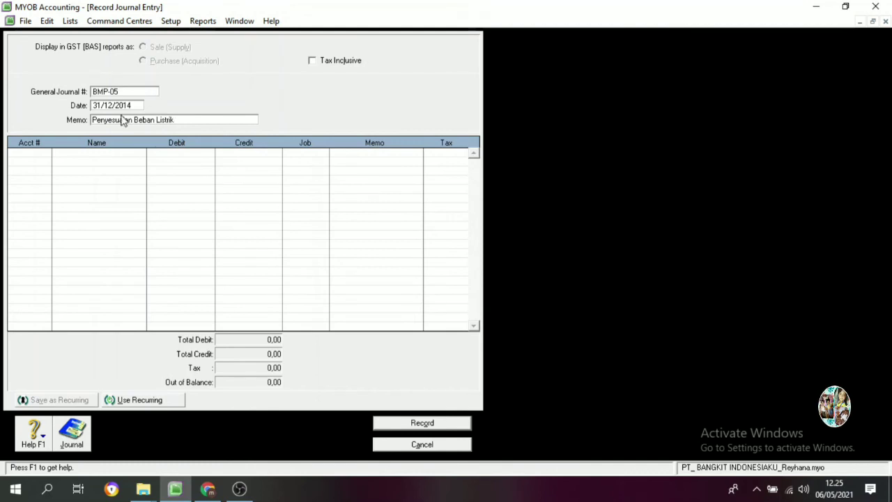
Add account 6-2100 Teleph, Water, Elect Expense on the first journal line with a debit of 2500000.
left_click(46, 154)
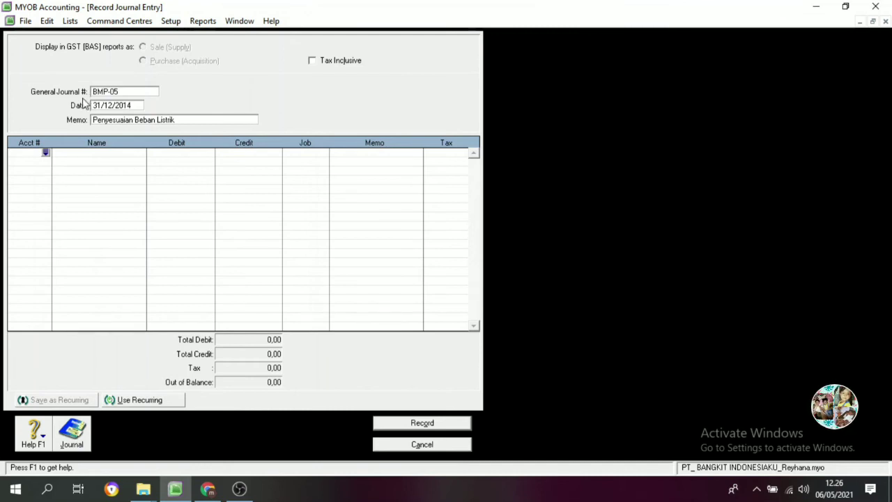
left_click(46, 152)
scroll(444, 289, "down", 20)
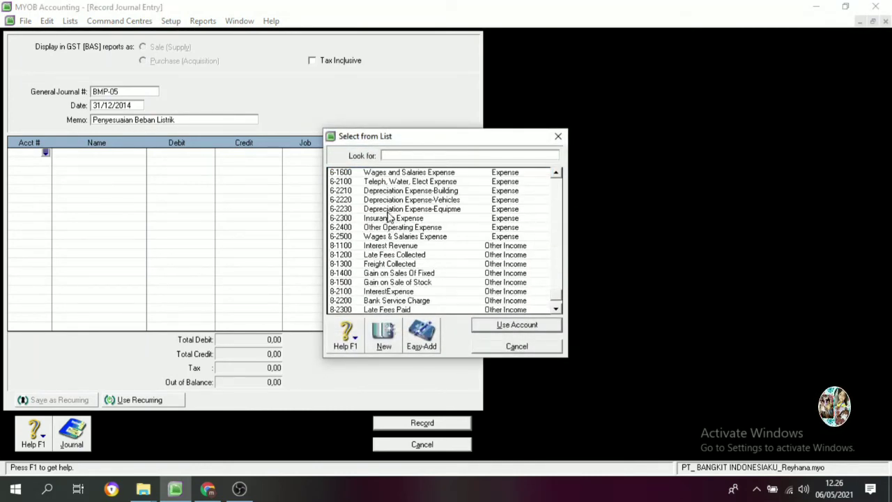
type("6-2100")
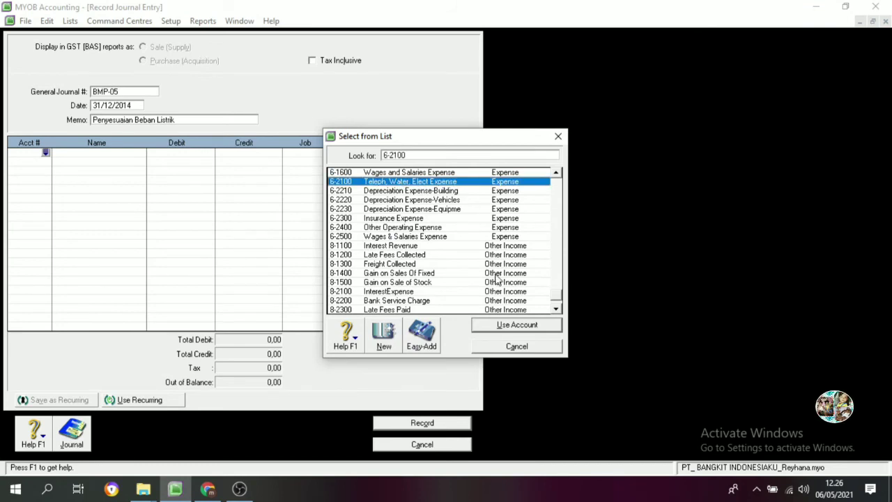
left_click(513, 327)
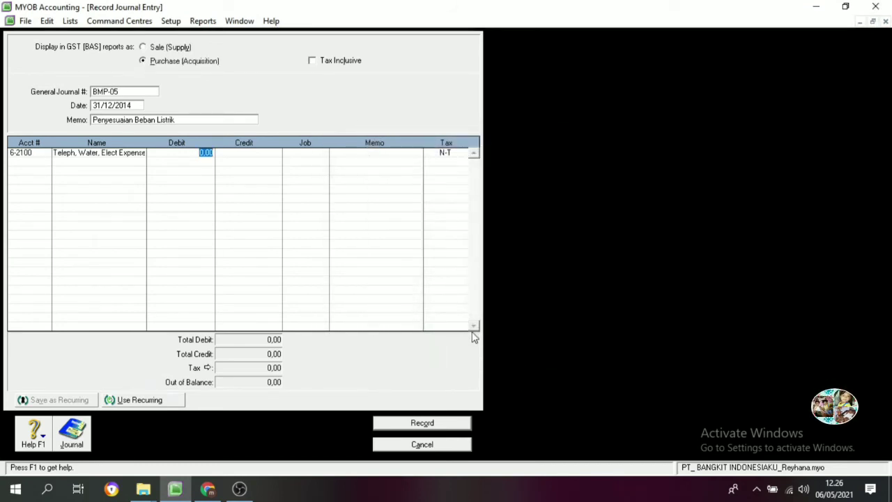
type("1")
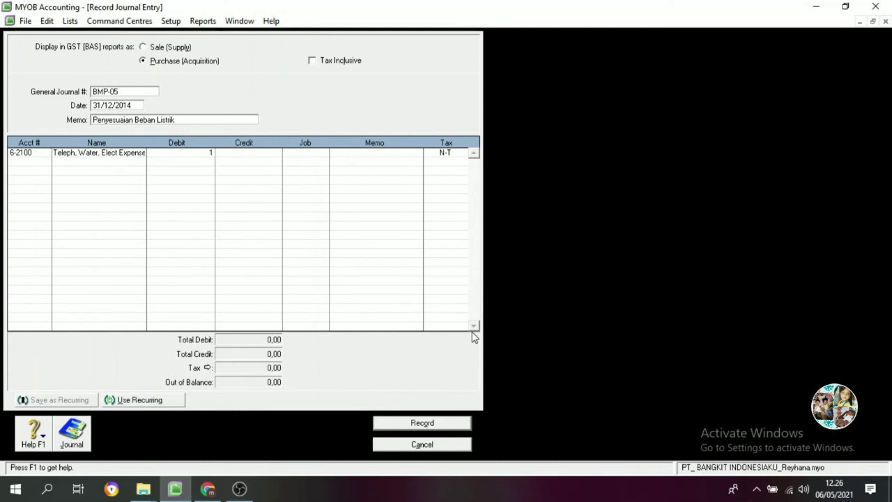
type("2500000")
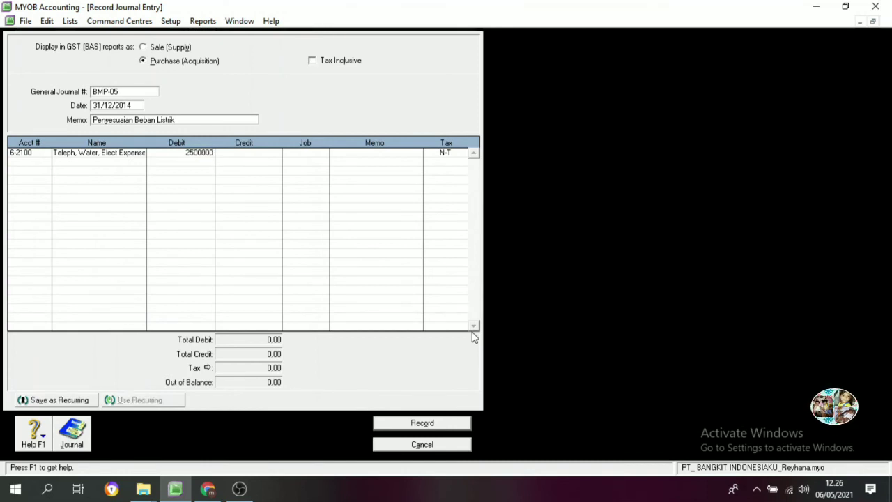
Add account 2-1300 Accured Expense on the second line of journal BMP-05.
key("Tab")
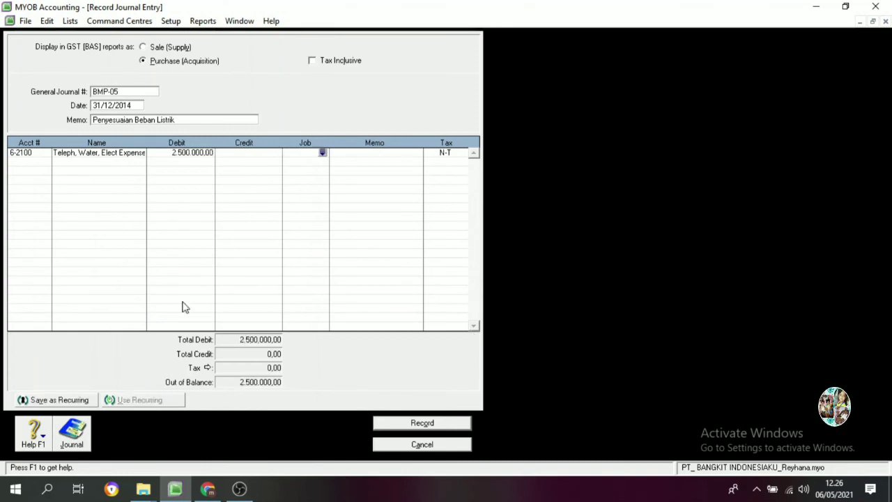
left_click(39, 164)
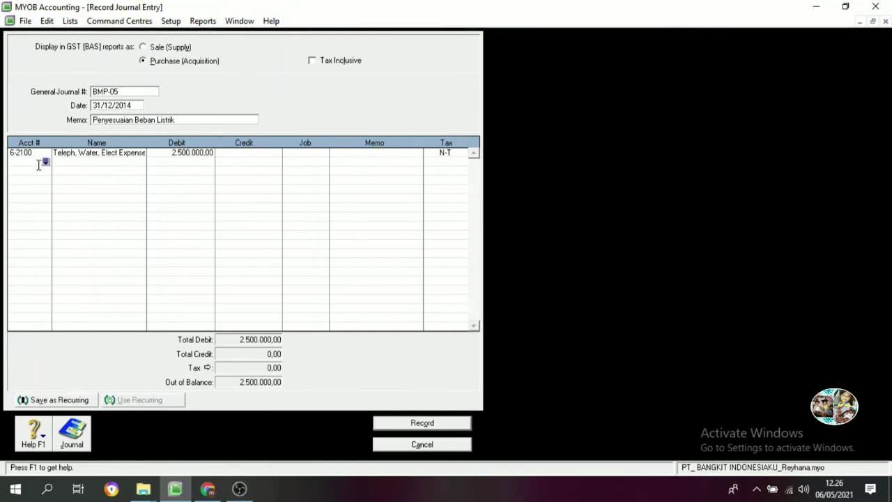
left_click(46, 162)
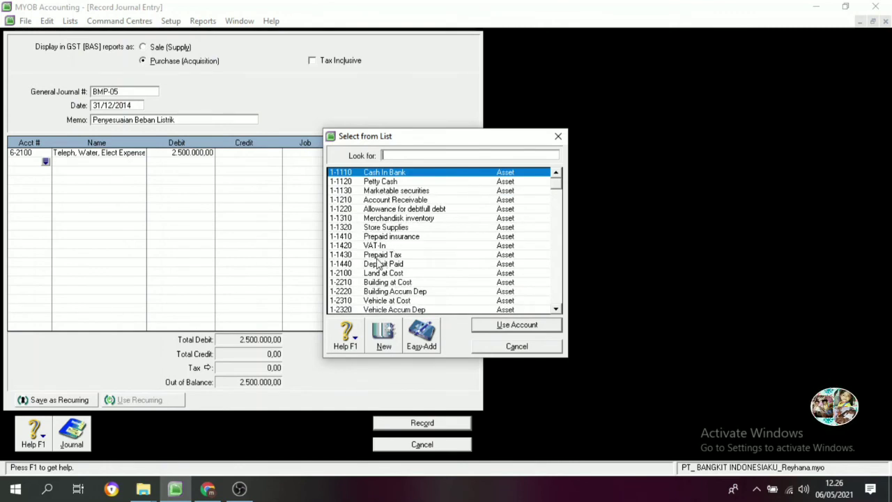
scroll(380, 264, "down", 1)
scroll(378, 266, "down", 1)
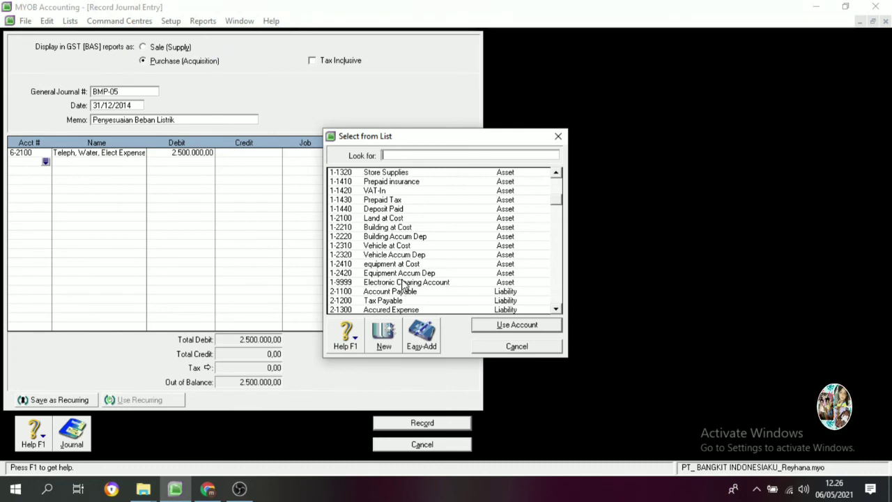
scroll(387, 256, "down", 1)
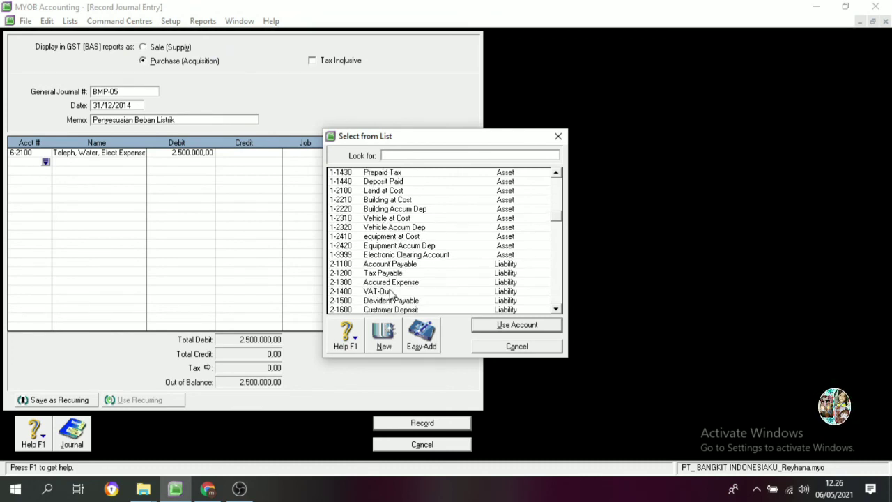
scroll(390, 294, "down", 3)
scroll(391, 289, "up", 2)
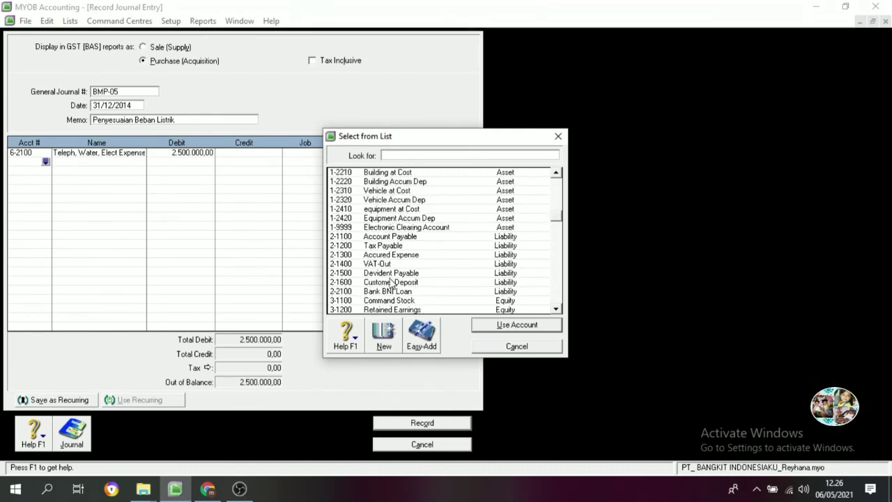
left_click(385, 229)
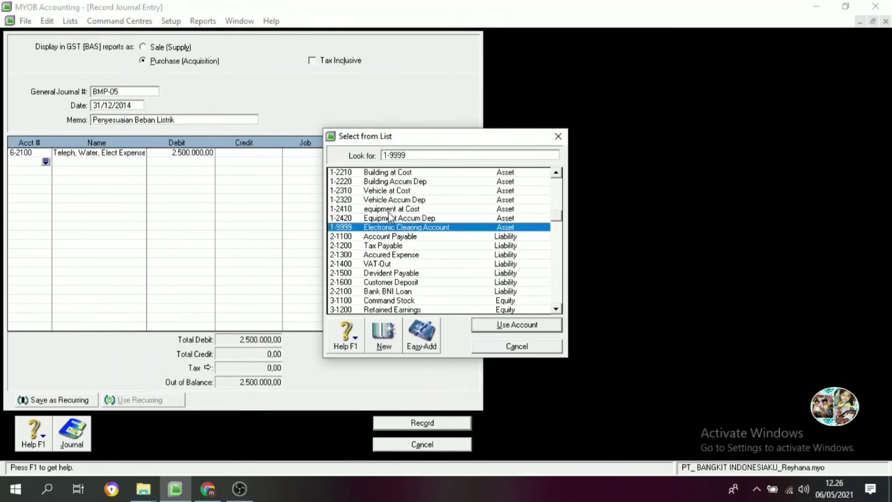
scroll(389, 216, "up", 2)
scroll(392, 213, "up", 2)
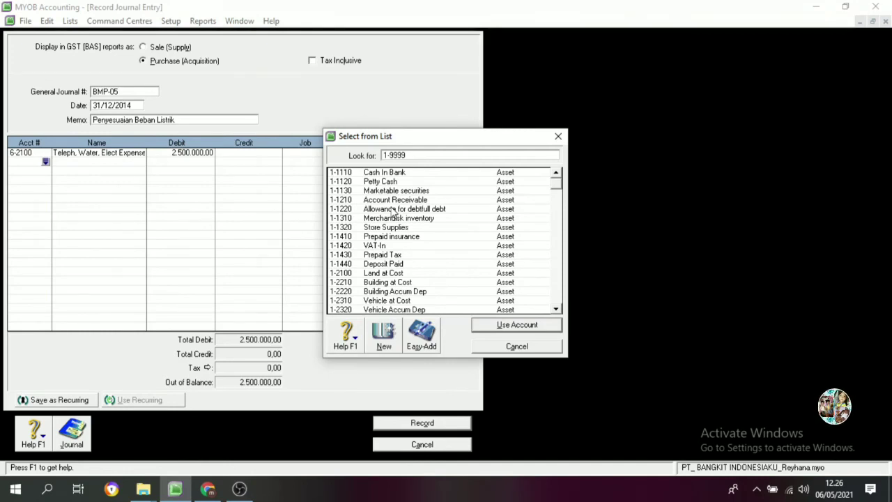
scroll(341, 217, "down", 3)
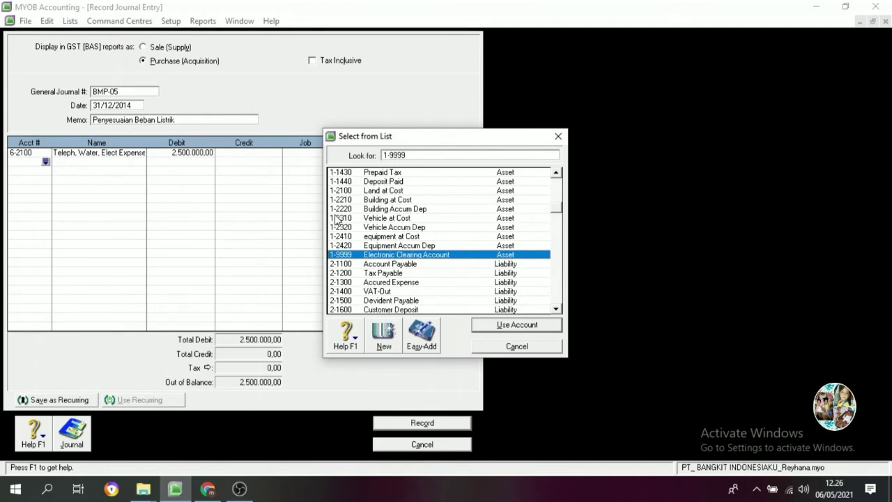
left_click(406, 285)
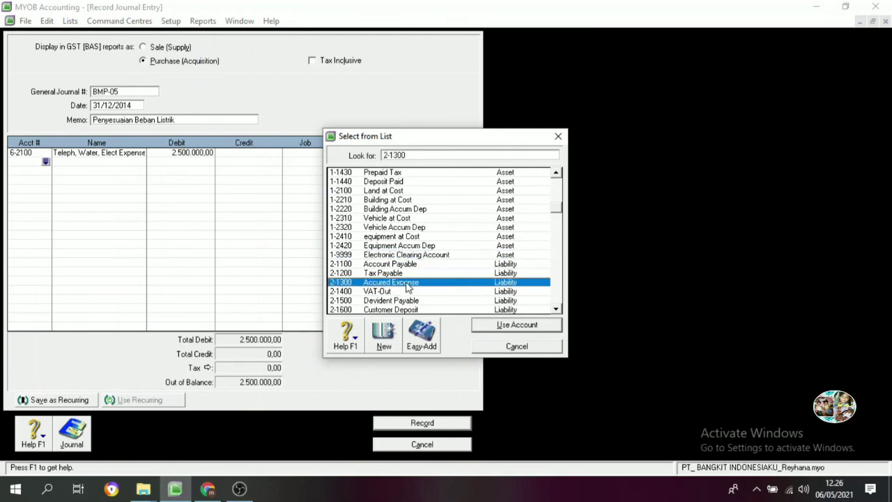
left_click(508, 328)
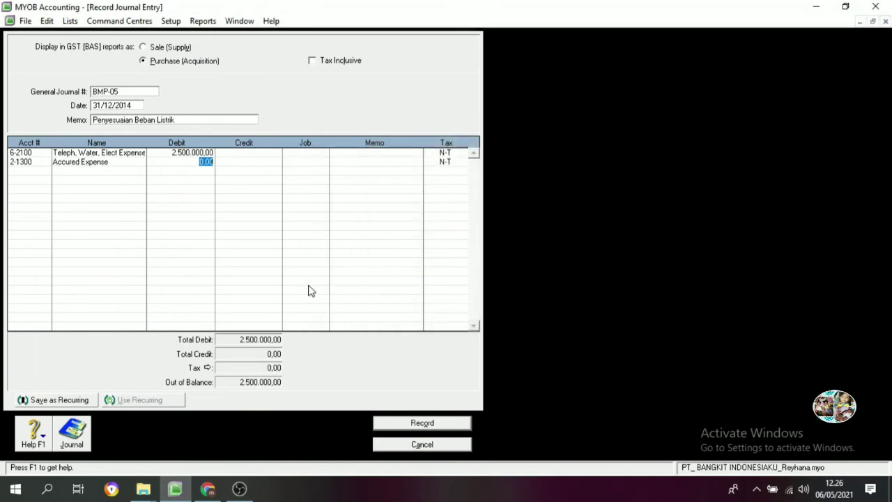
Enter a credit of 2.500.000 for Accured Expense, record journal BMP-05 and close the journal entry window.
key("Tab")
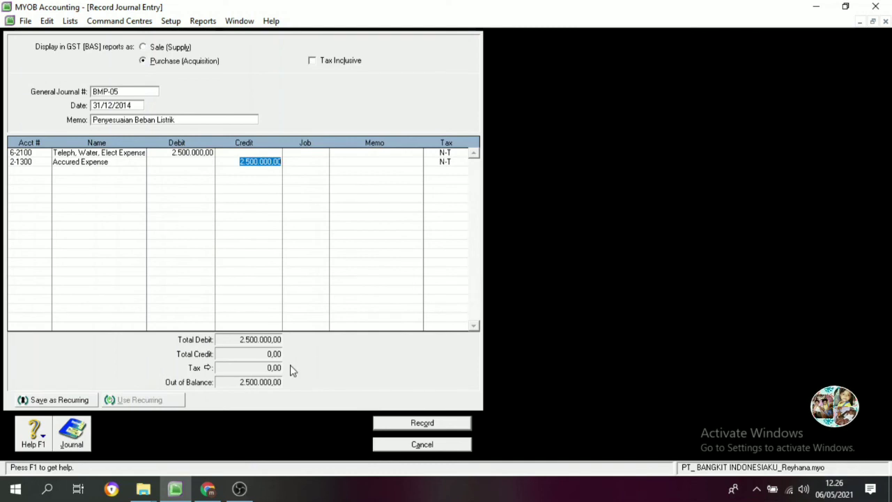
key("Tab")
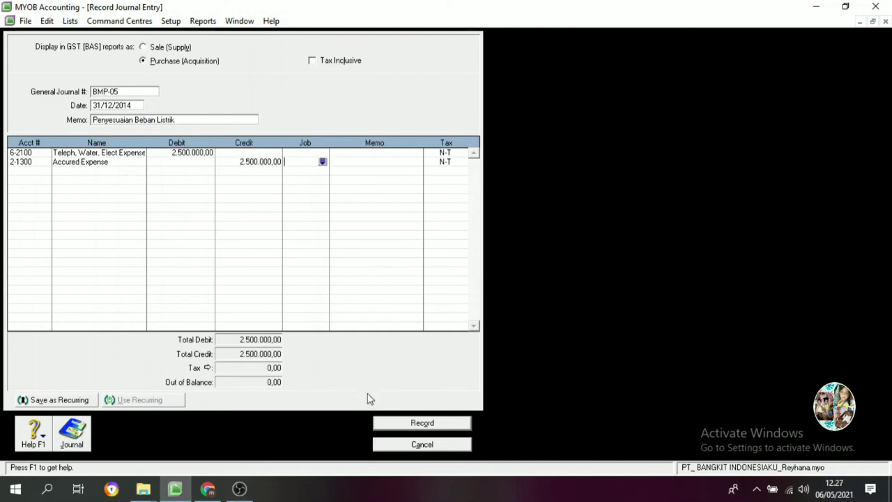
left_click(425, 424)
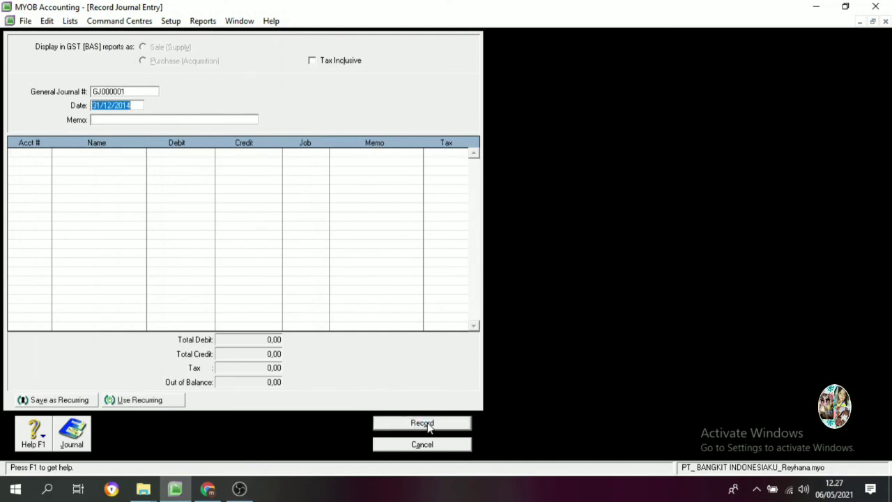
left_click(441, 446)
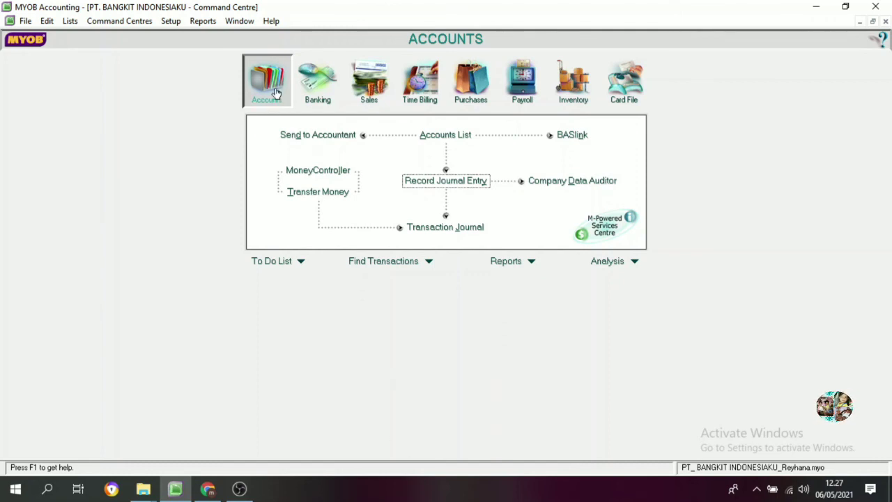
Start a new journal entry numbered BMP-06, keeping the date 31/12/2014.
left_click(448, 188)
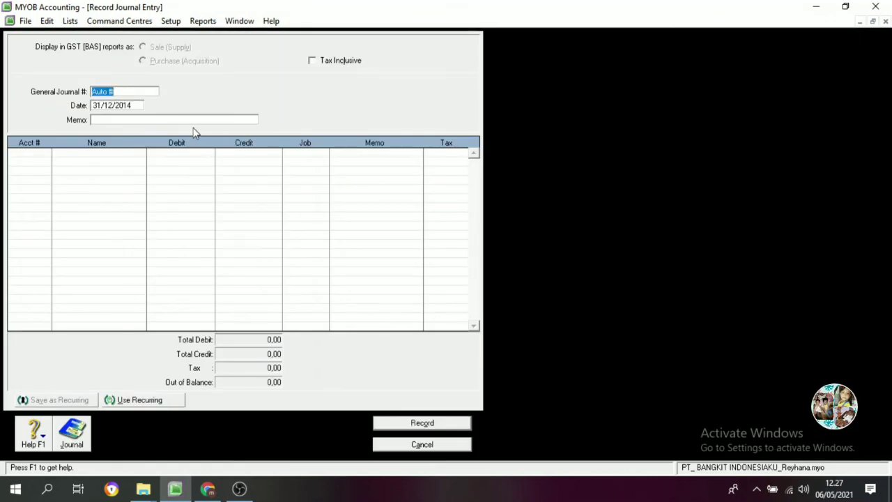
type("Sal")
key("BackSpace")
key("BackSpace")
key("BackSpace")
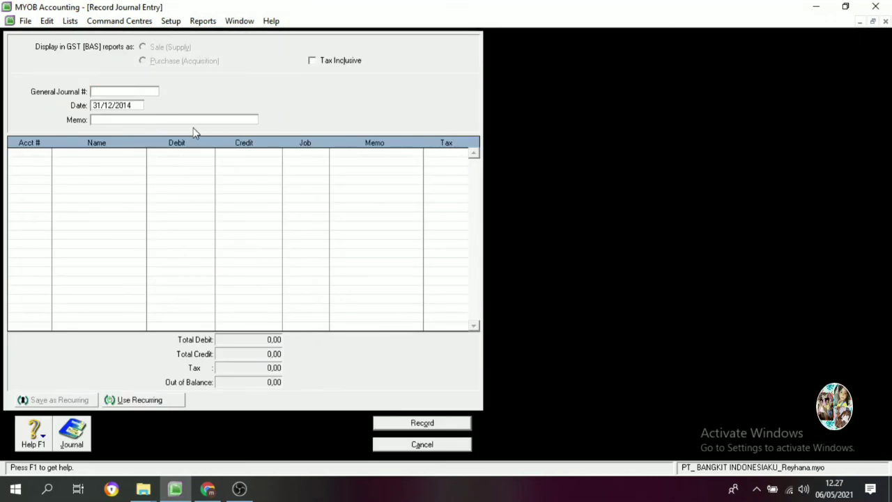
type("BM")
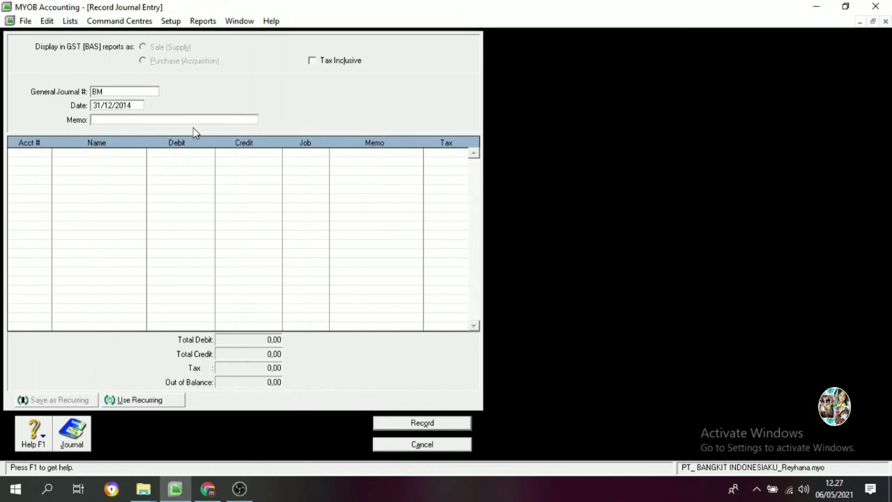
type("P-06")
key("Tab")
key("Tab")
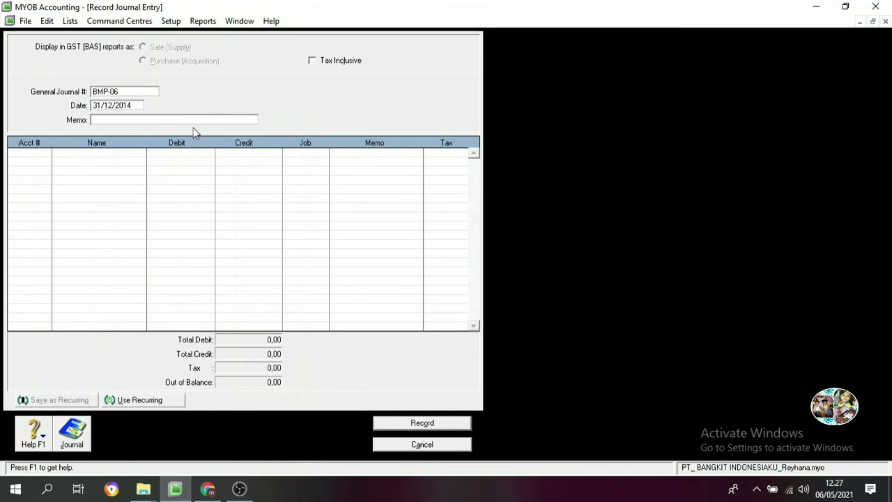
Enter the memo "HUTANG PAJAK" for journal BMP-06.
type("HUTAN")
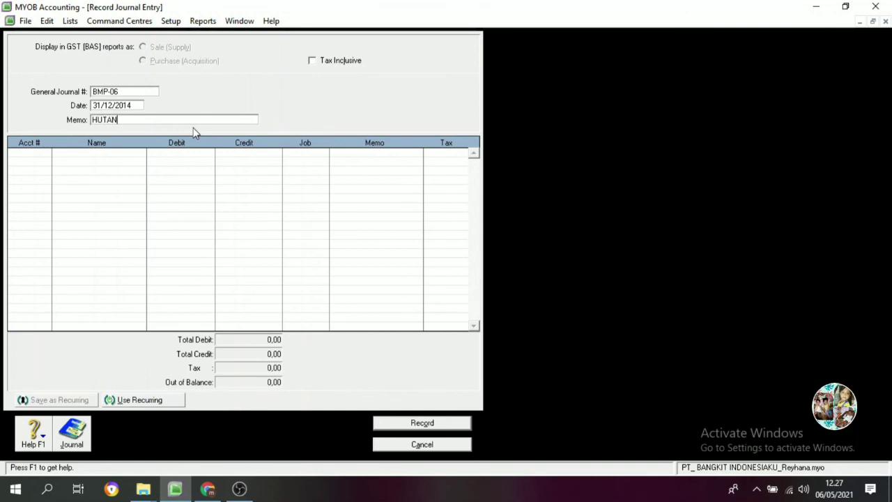
type("G PAJ")
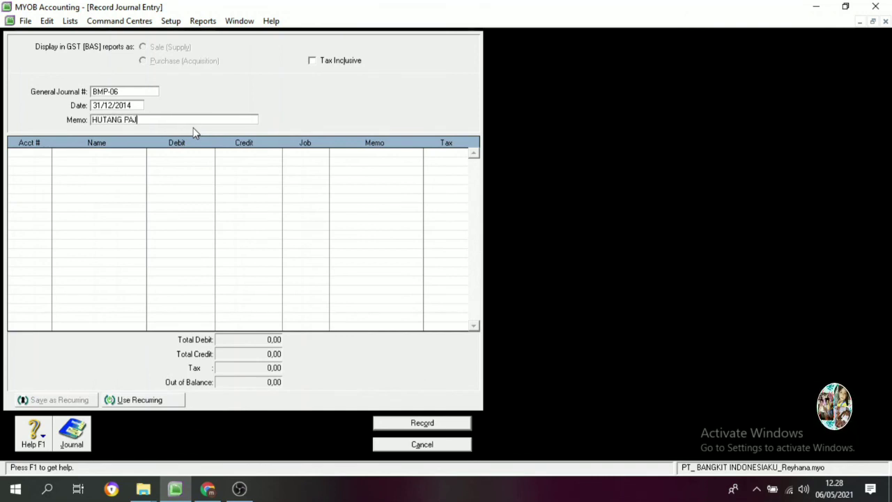
type("AK")
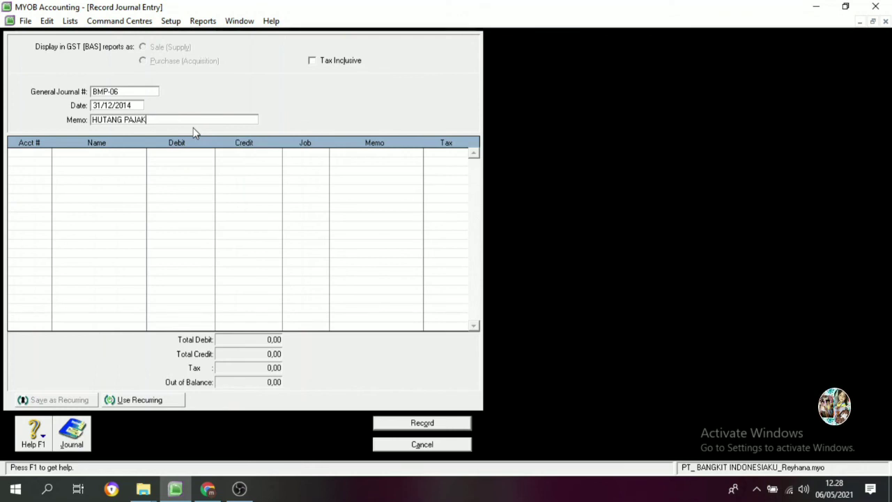
key("Tab")
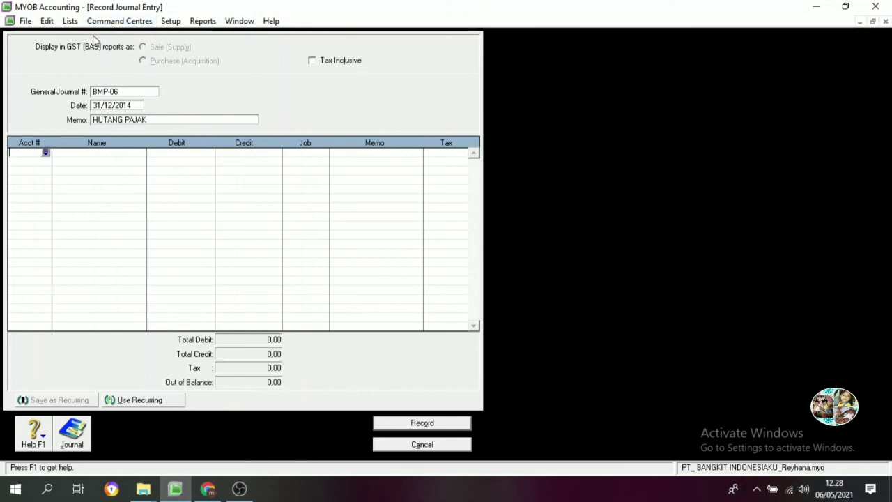
Add account 9-1100 Income Tax Expense on the first journal line with a debit of 5.612.080.
left_click(45, 152)
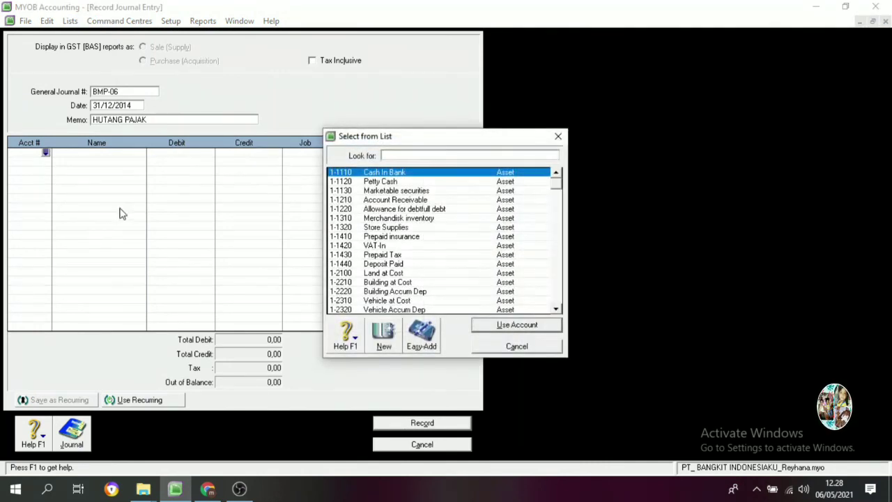
scroll(414, 237, "down", 9)
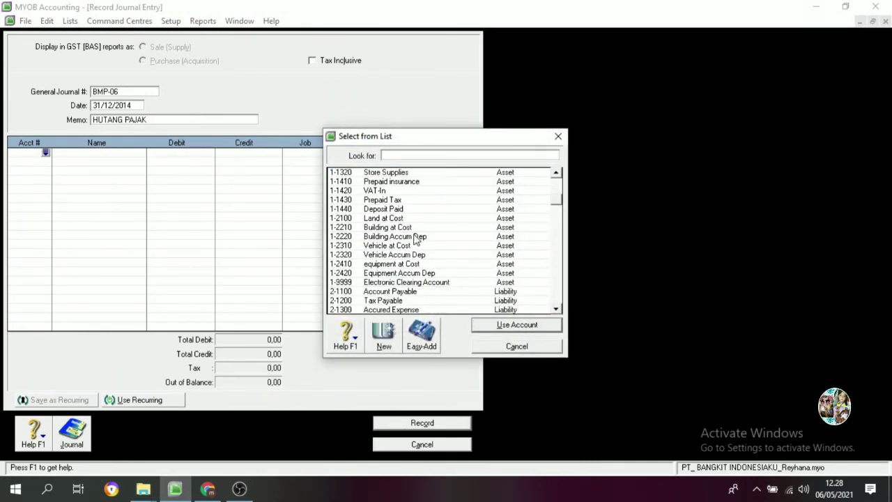
scroll(414, 242, "down", 5)
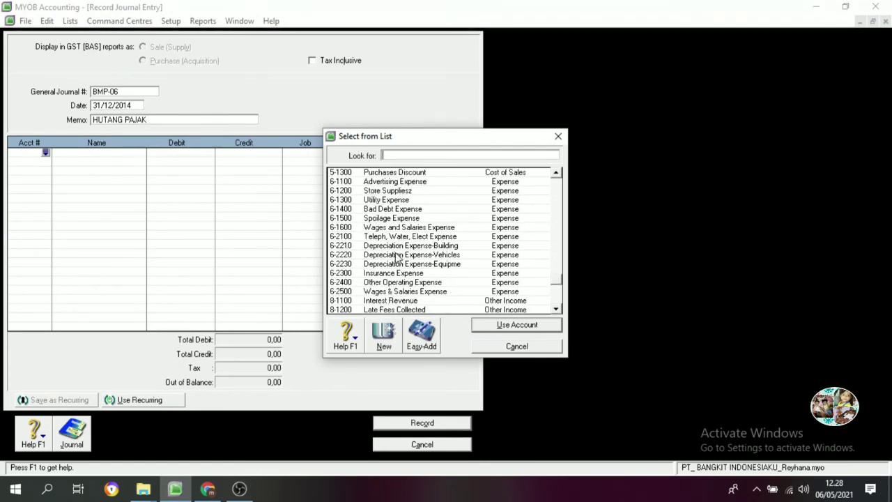
scroll(399, 260, "down", 2)
left_click(396, 310)
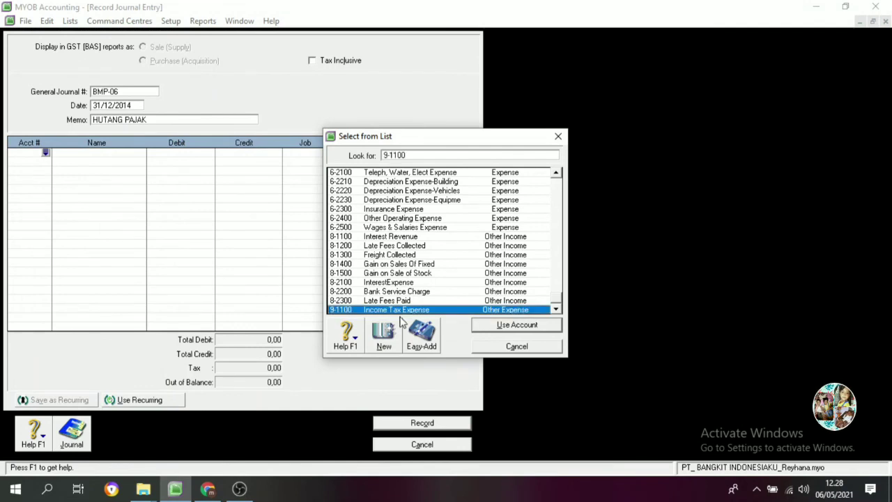
left_click(532, 327)
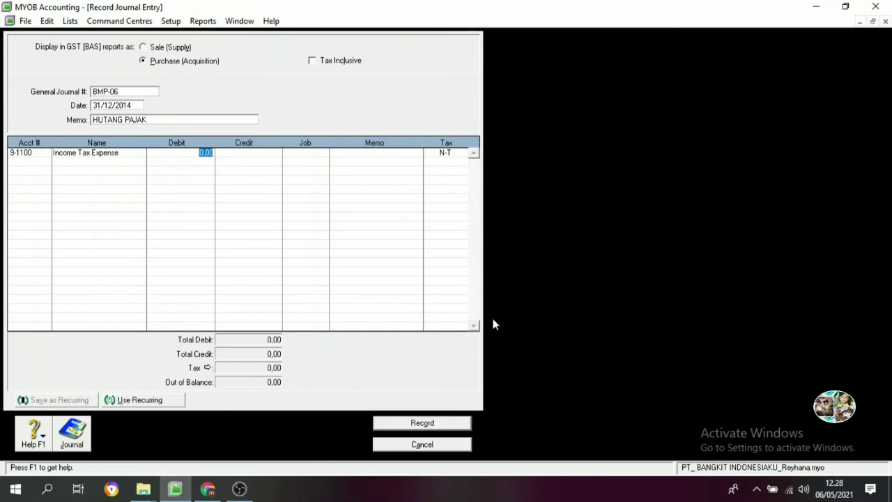
type("5")
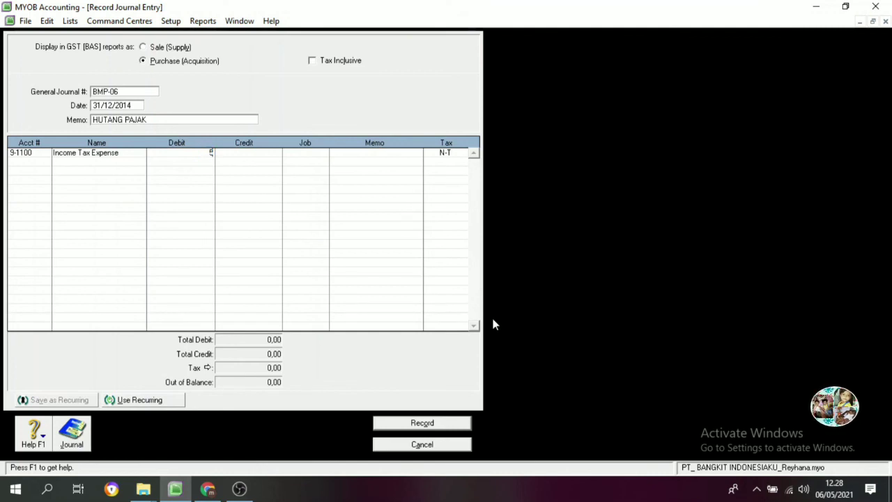
type(".612.080")
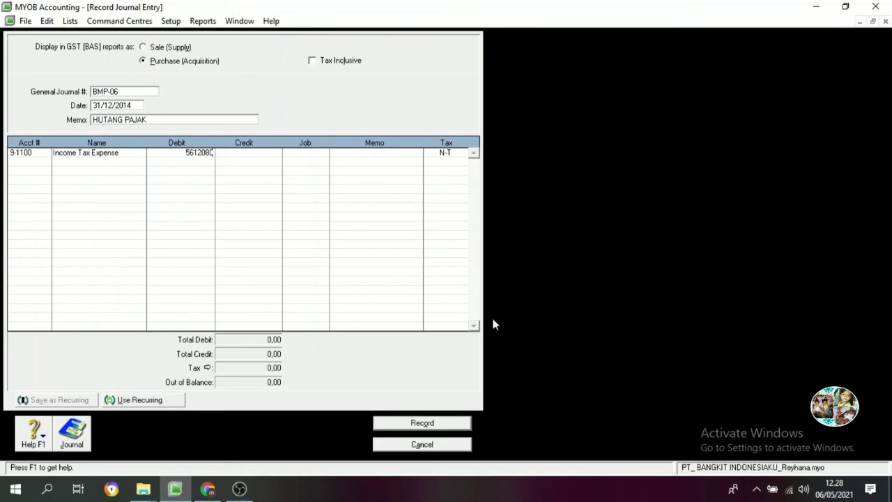
key("Tab")
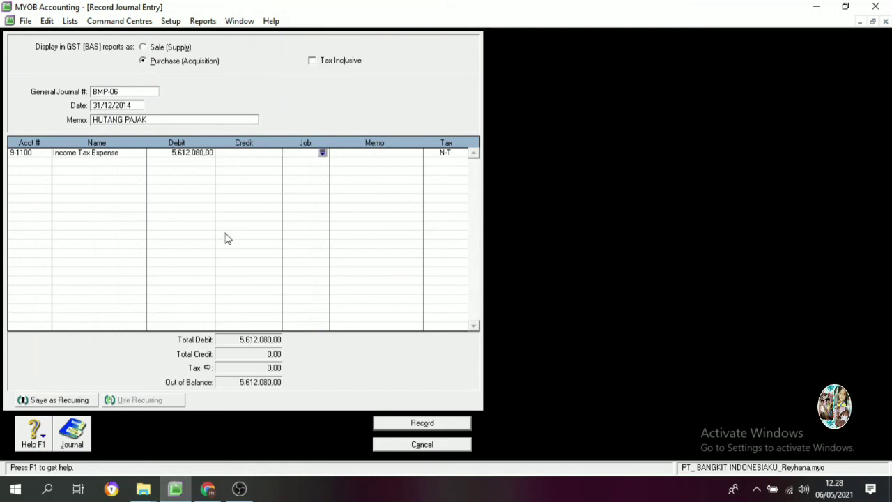
Add account 2-1200 Tax Payable on the second line of journal BMP-06.
left_click(32, 162)
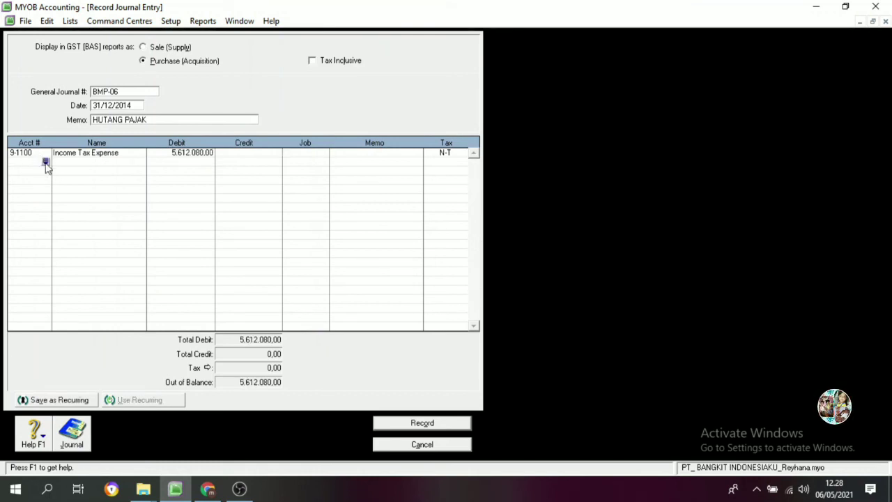
left_click(45, 162)
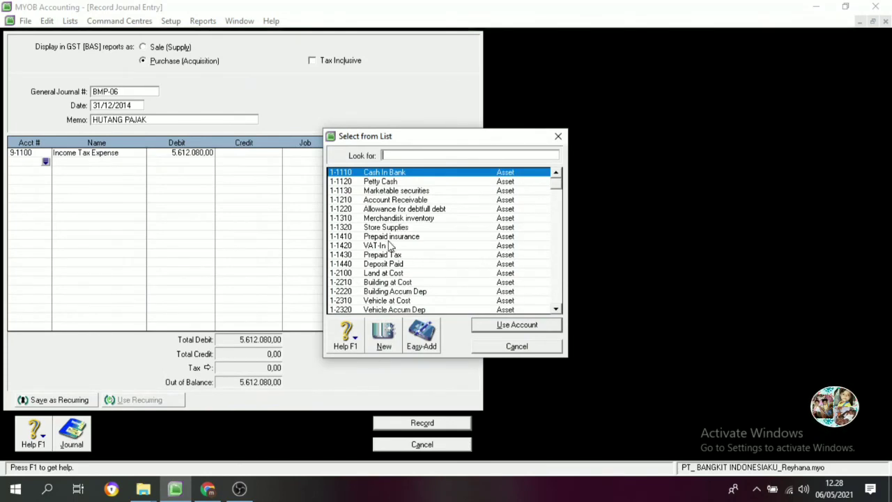
type("2-1200")
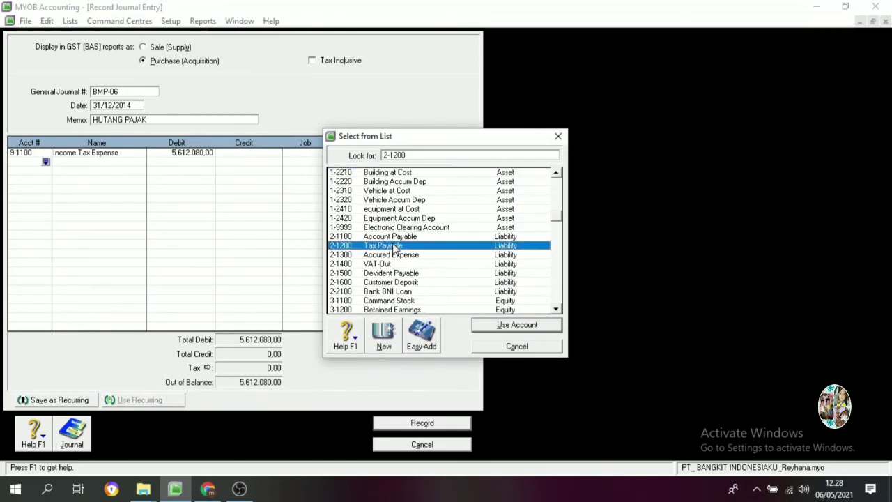
left_click(505, 329)
Enter a credit of 5.612.080 for Tax Payable, record journal BMP-06 and close the journal entry window.
key("Tab")
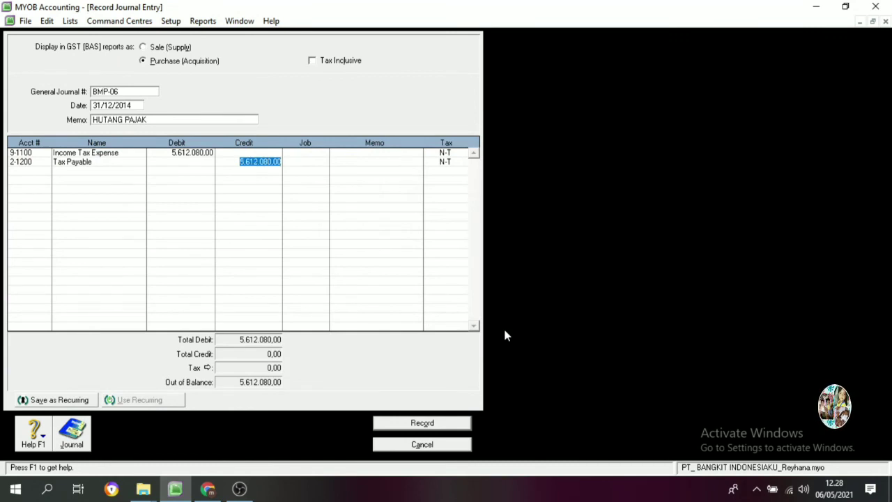
key("Tab")
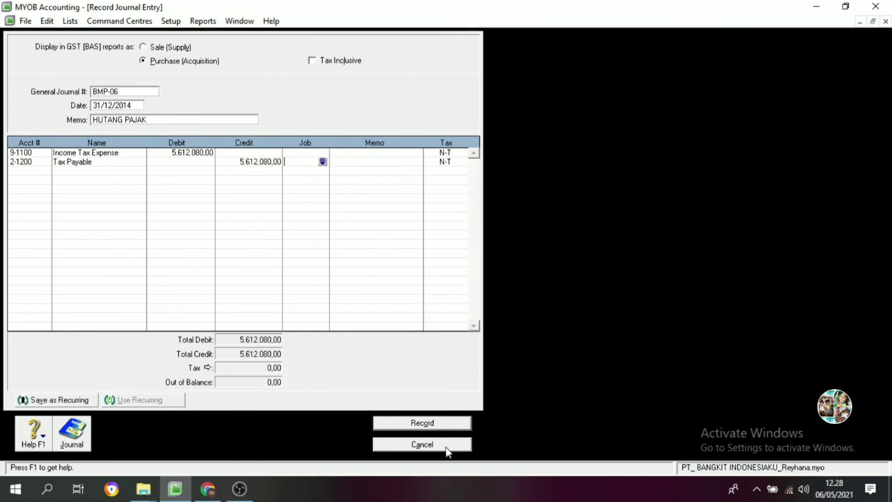
left_click(454, 423)
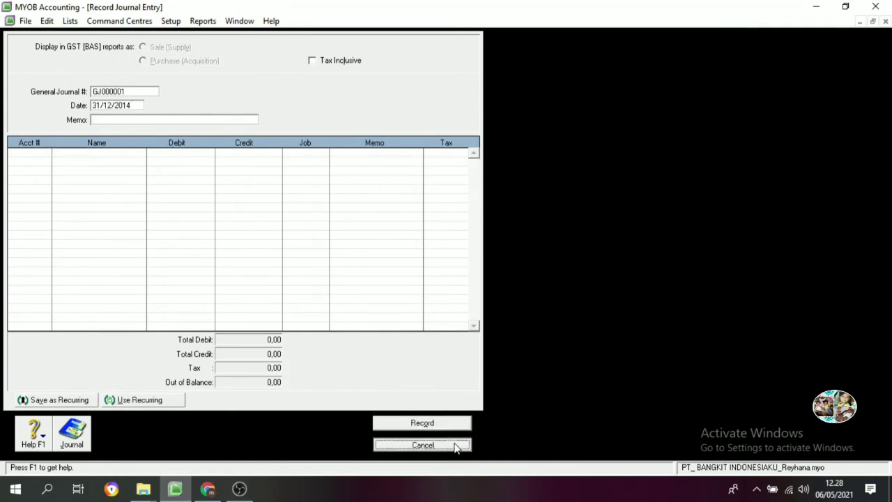
left_click(423, 445)
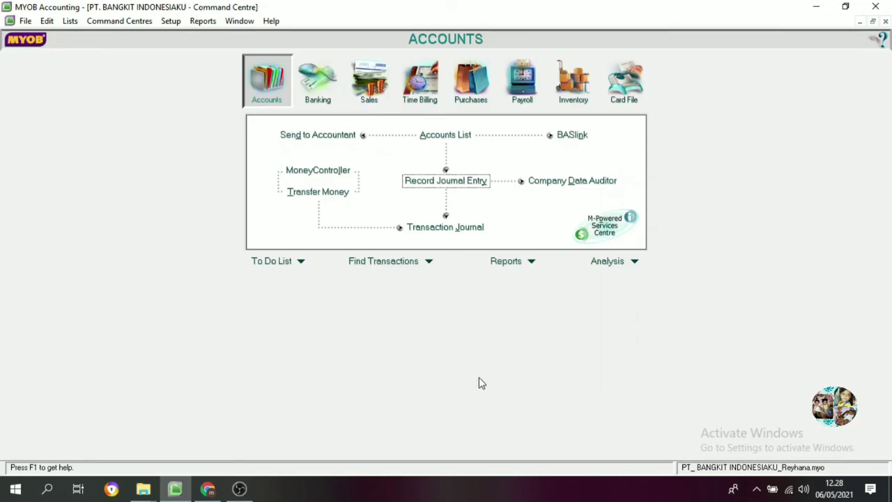